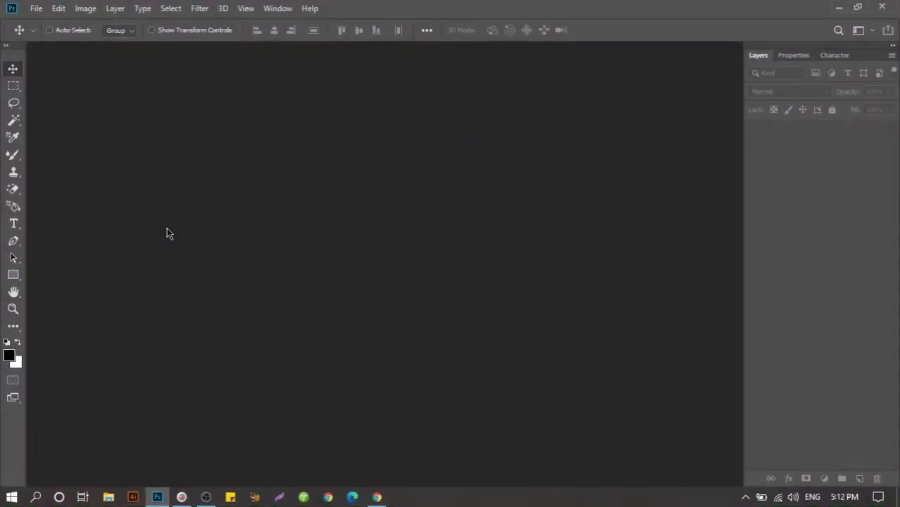
# Step: Open kirill-sharkovski-17Qbuo0EoYs-unsplash.jpg and zoom in until it fills the window
pyautogui.click(35, 8)
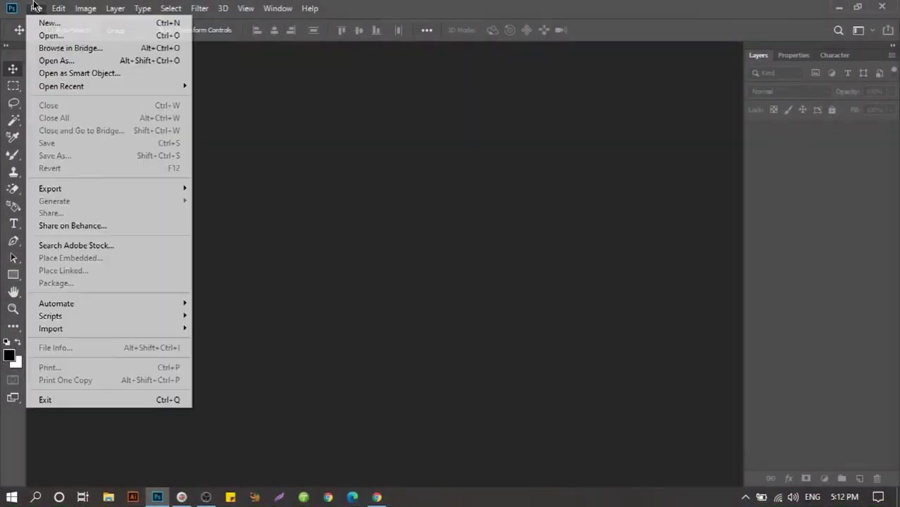
pyautogui.click(78, 42)
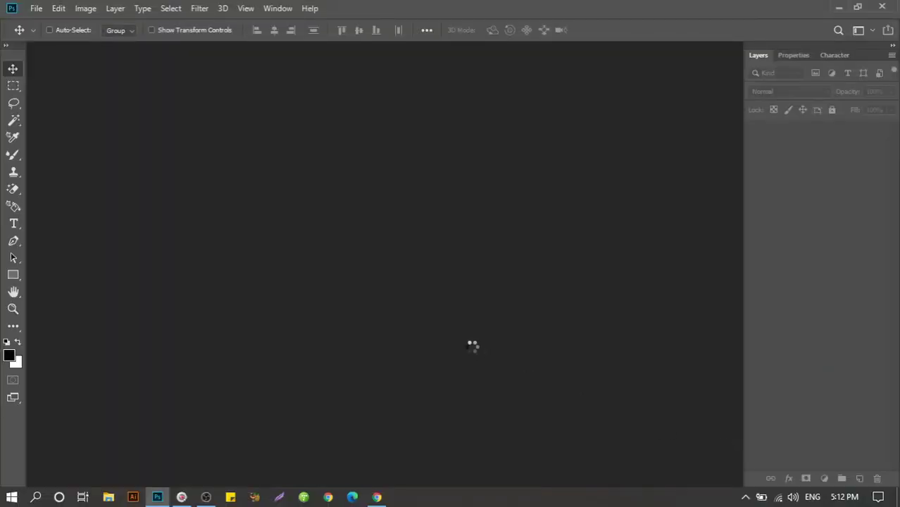
pyautogui.scroll(2, 471, 347)
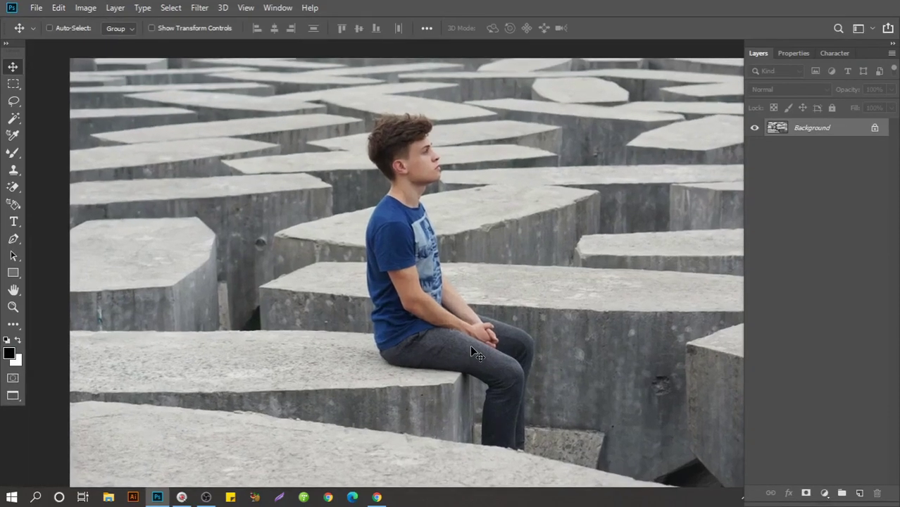
# Step: Collapse the side panels and Quick-Select the boy's block and the front block
pyautogui.click(893, 44)
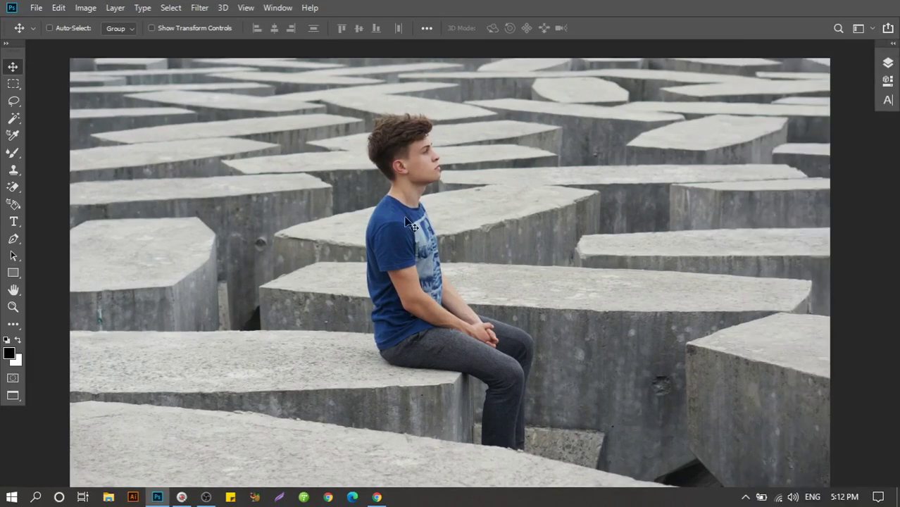
pyautogui.click(13, 100)
pyautogui.click(13, 118)
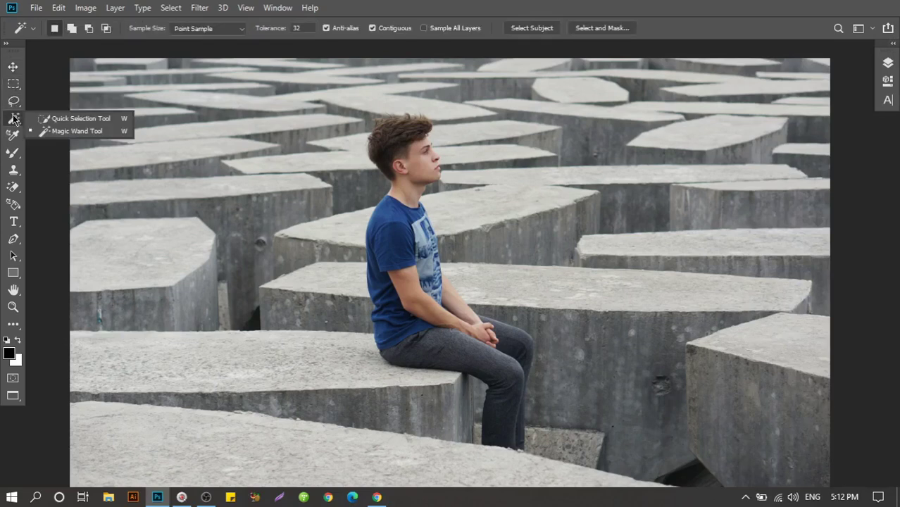
pyautogui.click(65, 121)
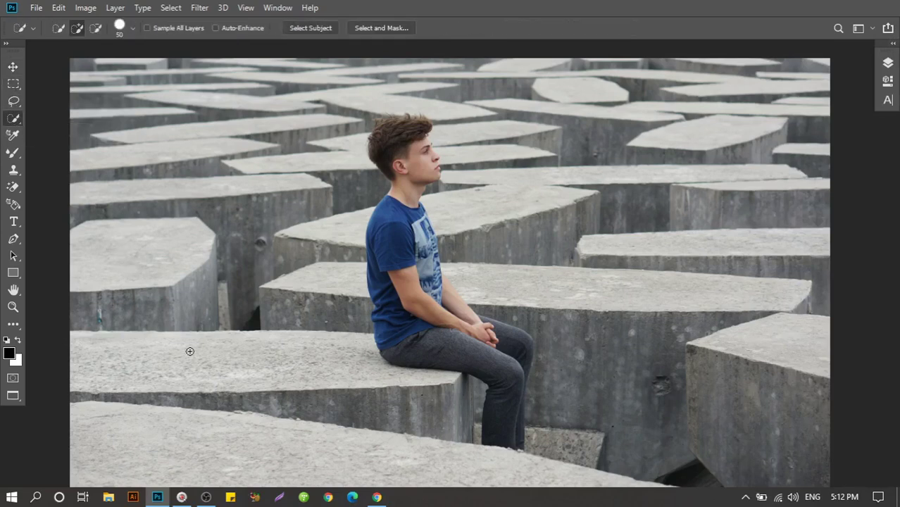
pyautogui.moveTo(217, 378); pyautogui.dragTo(128, 388)
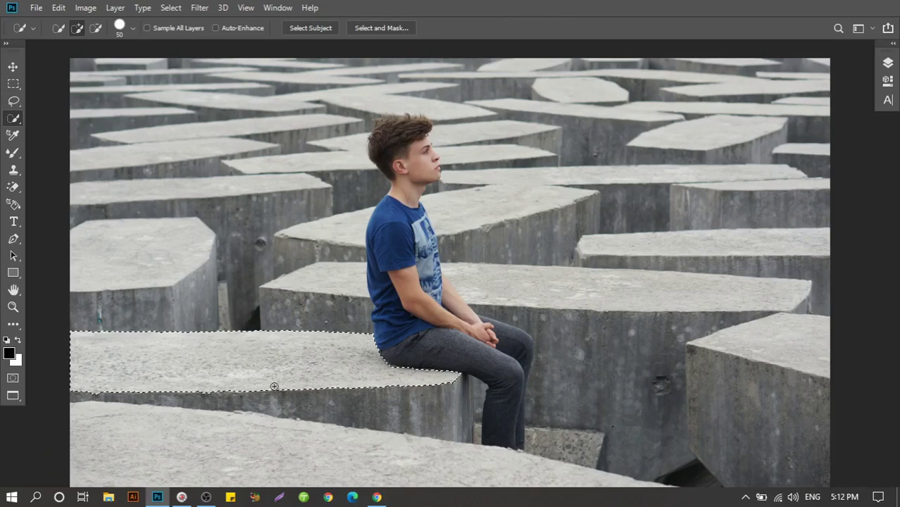
pyautogui.moveTo(329, 407)
pyautogui.mouseDown()
pyautogui.moveTo(313, 454)
pyautogui.moveTo(509, 446)
pyautogui.mouseUp()
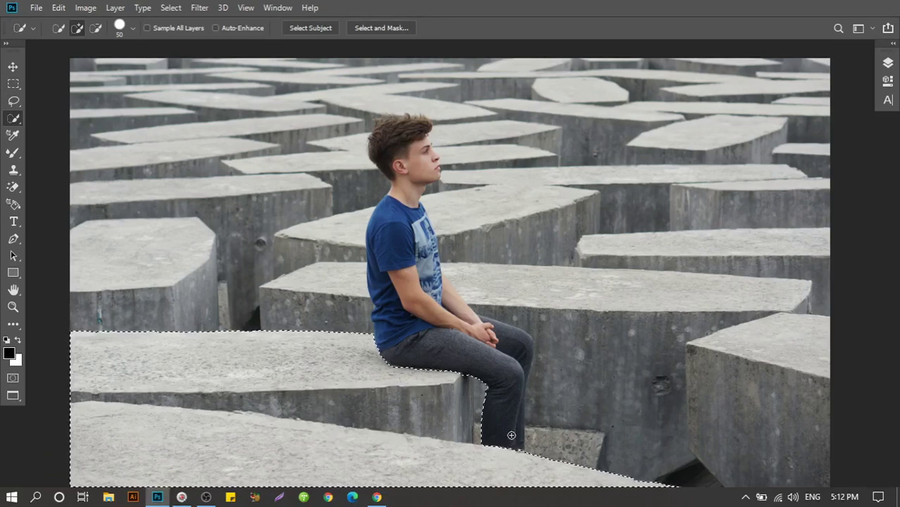
# Step: Zoom in on the legs and add the trouser leg and thigh to the selection
pyautogui.press('z')
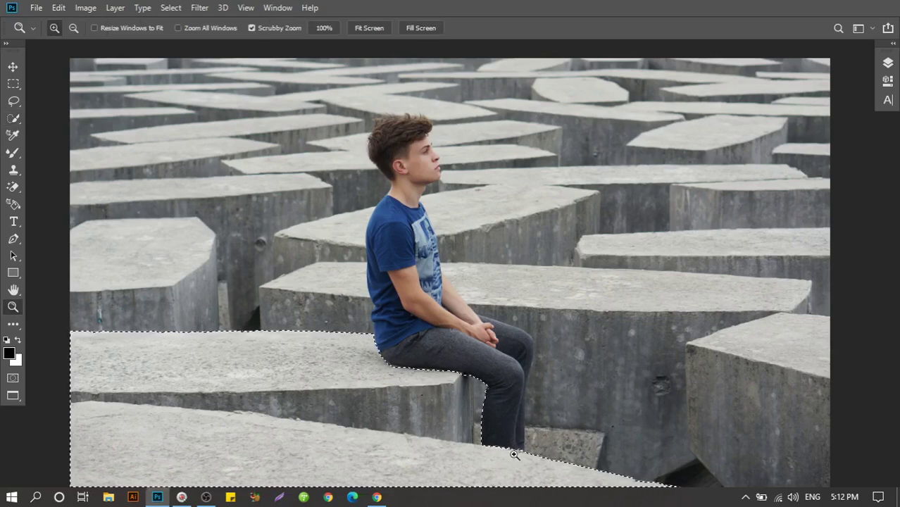
pyautogui.moveTo(513, 454); pyautogui.dragTo(544, 436)
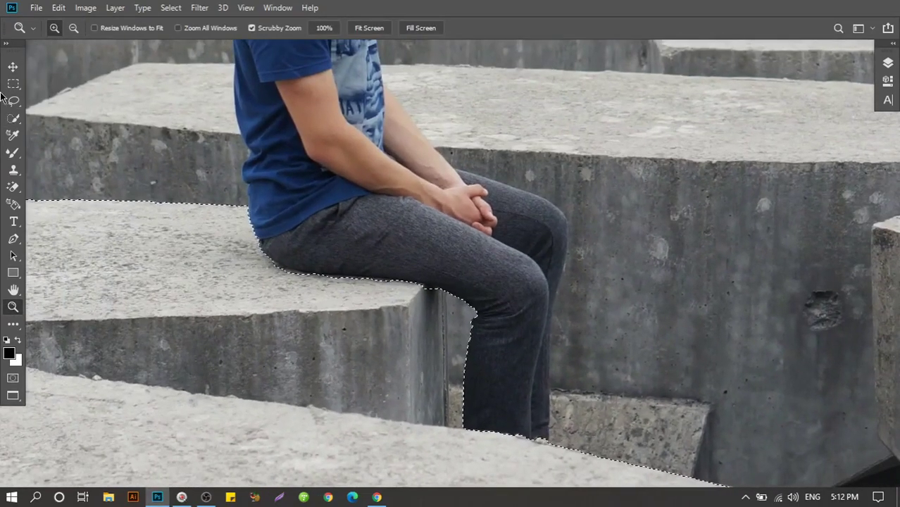
pyautogui.press('w')
pyautogui.moveTo(439, 288)
pyautogui.mouseDown()
pyautogui.moveTo(493, 426)
pyautogui.moveTo(504, 402)
pyautogui.moveTo(516, 284)
pyautogui.moveTo(552, 270)
pyautogui.moveTo(552, 189)
pyautogui.moveTo(504, 221)
pyautogui.moveTo(446, 198)
pyautogui.moveTo(316, 214)
pyautogui.moveTo(394, 162)
pyautogui.moveTo(373, 106)
pyautogui.moveTo(338, 84)
pyautogui.moveTo(312, 106)
pyautogui.mouseUp()
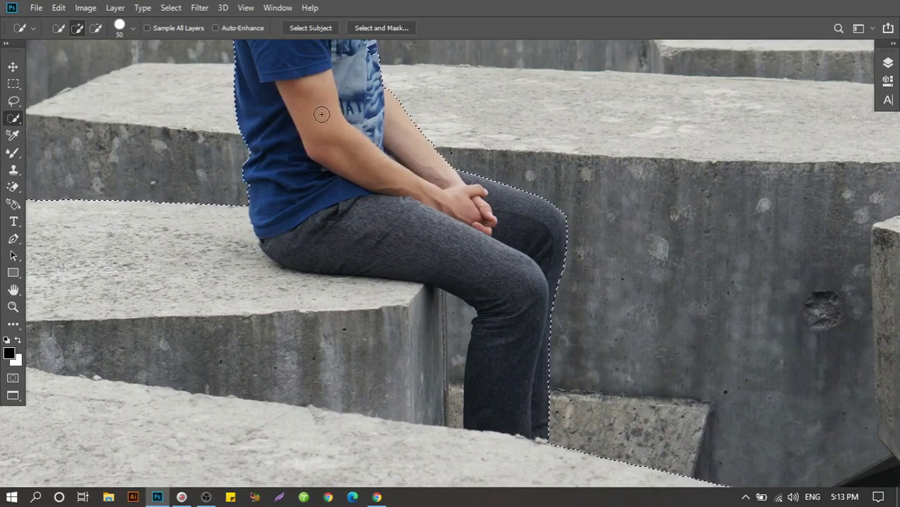
# Step: Zoom in and extend the selection over the boy's shirt, neck and face
pyautogui.scroll(3, 321, 114)
pyautogui.scroll(3, 321, 114)
pyautogui.scroll(4, 321, 114)
pyautogui.scroll(1, 321, 114)
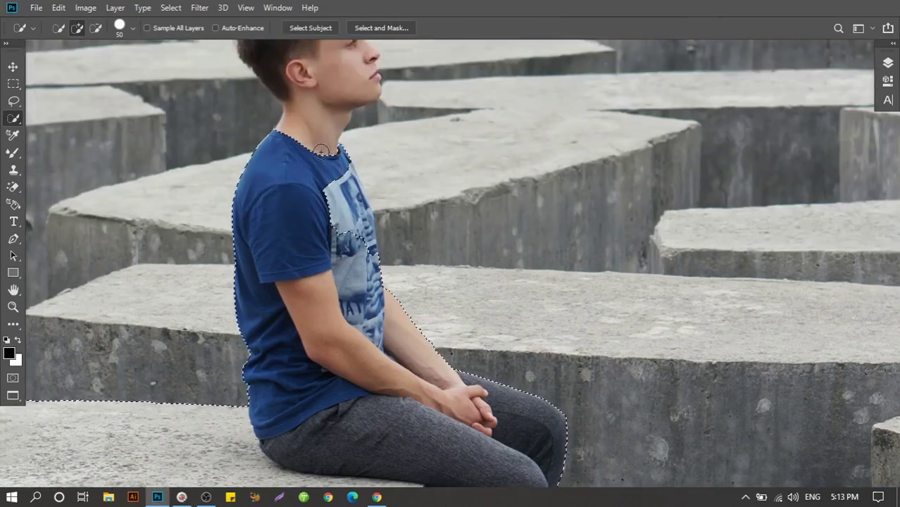
pyautogui.moveTo(322, 138); pyautogui.dragTo(355, 188)
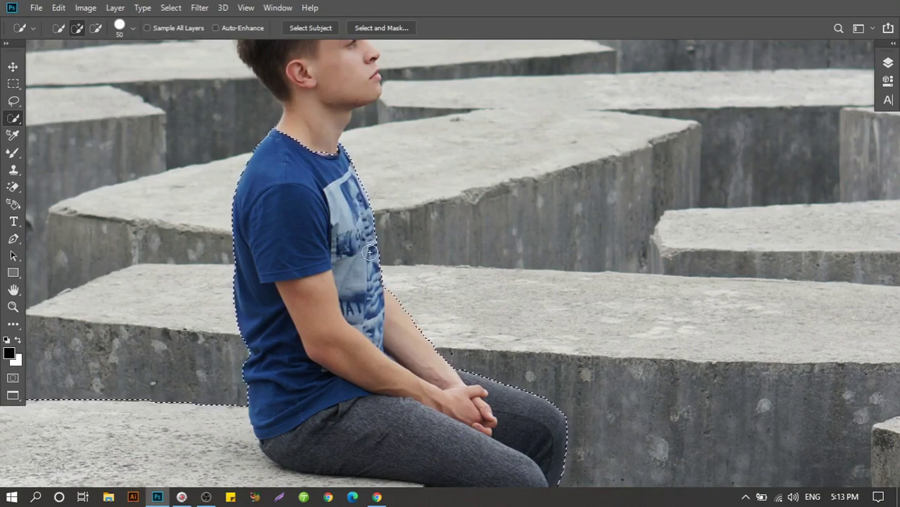
pyautogui.scroll(2, 348, 207)
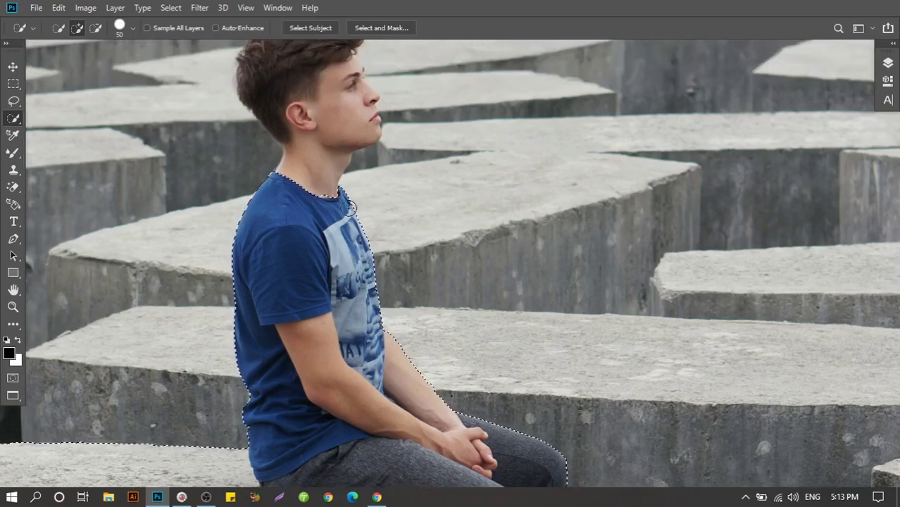
pyautogui.moveTo(331, 185); pyautogui.dragTo(319, 111)
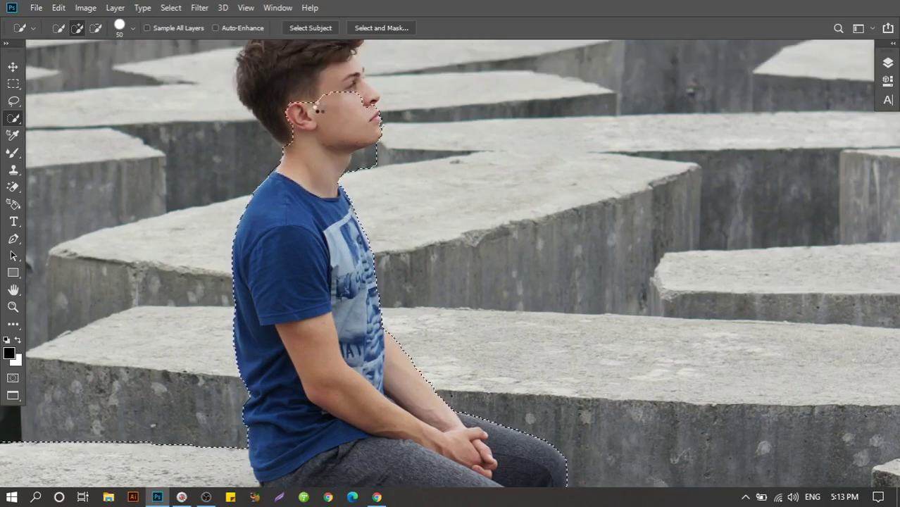
pyautogui.scroll(3, 320, 110)
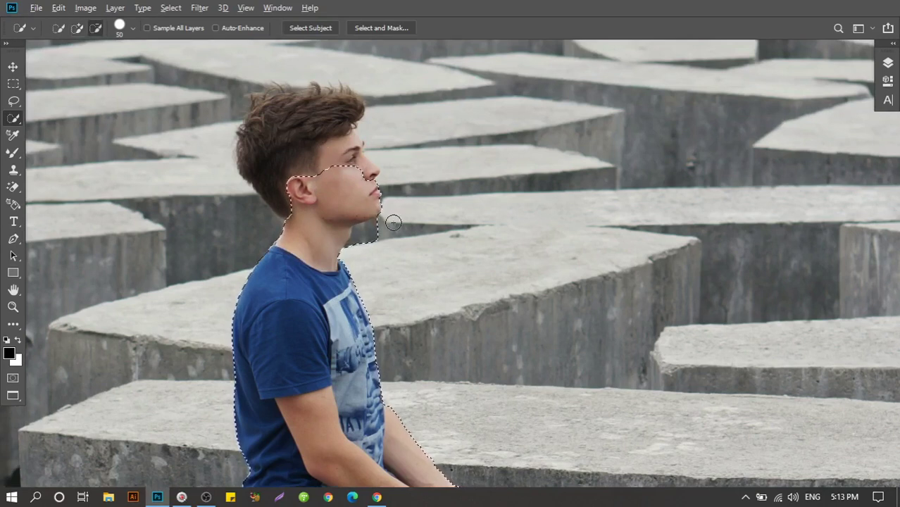
# Step: Subtract the chin shadow, add the hair and head, and trim the stray bit above the hair
pyautogui.keyDown('alt'); pyautogui.click(373, 237); pyautogui.keyUp('alt')
pyautogui.keyDown('alt'); pyautogui.click(373, 237); pyautogui.keyUp('alt')
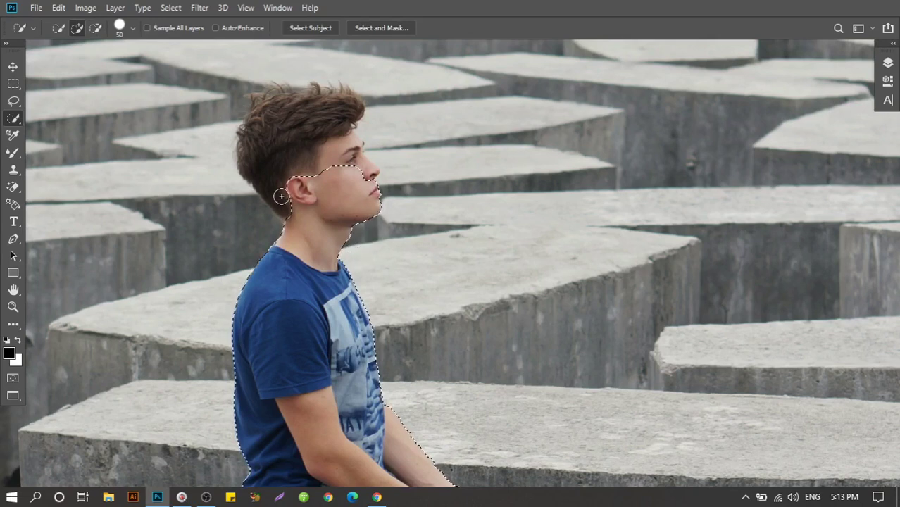
pyautogui.moveTo(278, 181); pyautogui.dragTo(366, 170)
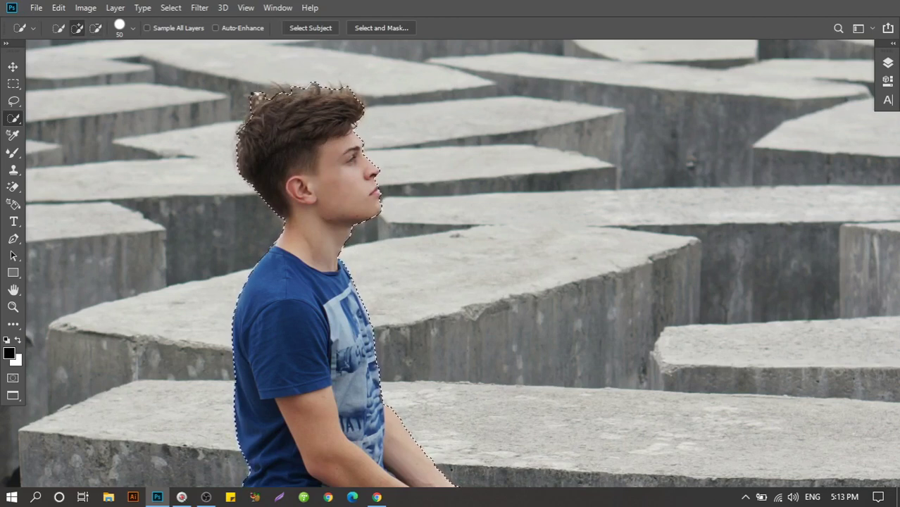
pyautogui.keyDown('alt'); pyautogui.click(257, 90); pyautogui.keyUp('alt')
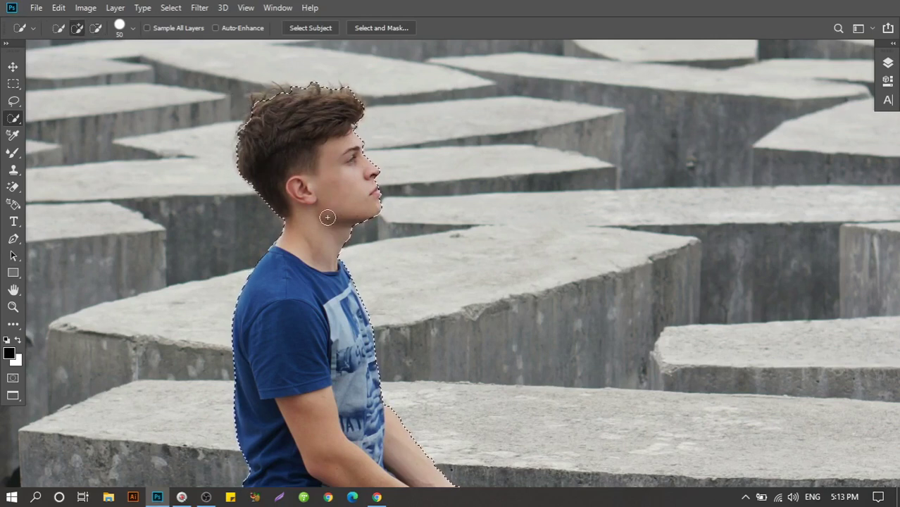
pyautogui.click(12, 289)
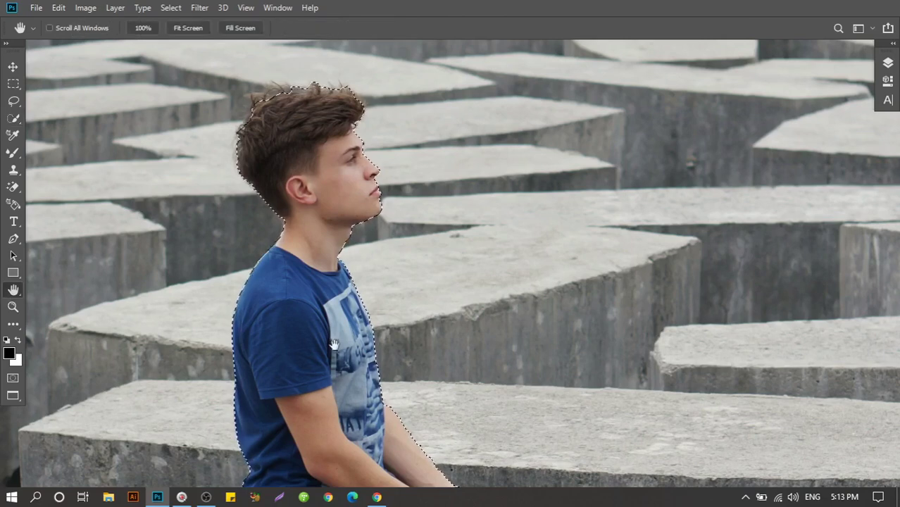
# Step: Zoom and pan the view down to the boy's knees and lower legs
pyautogui.scroll(-1, 333, 345)
pyautogui.scroll(-3, 322, 301)
pyautogui.scroll(-3, 352, 345)
pyautogui.scroll(-1, 357, 362)
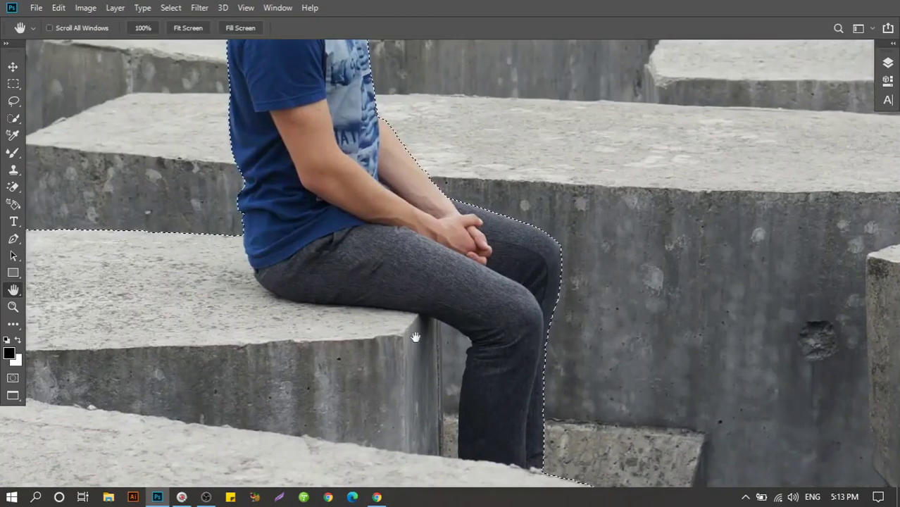
pyautogui.moveTo(450, 360)
pyautogui.mouseDown()
pyautogui.moveTo(423, 342)
pyautogui.moveTo(364, 245)
pyautogui.mouseUp()
pyautogui.moveTo(421, 286); pyautogui.dragTo(413, 232)
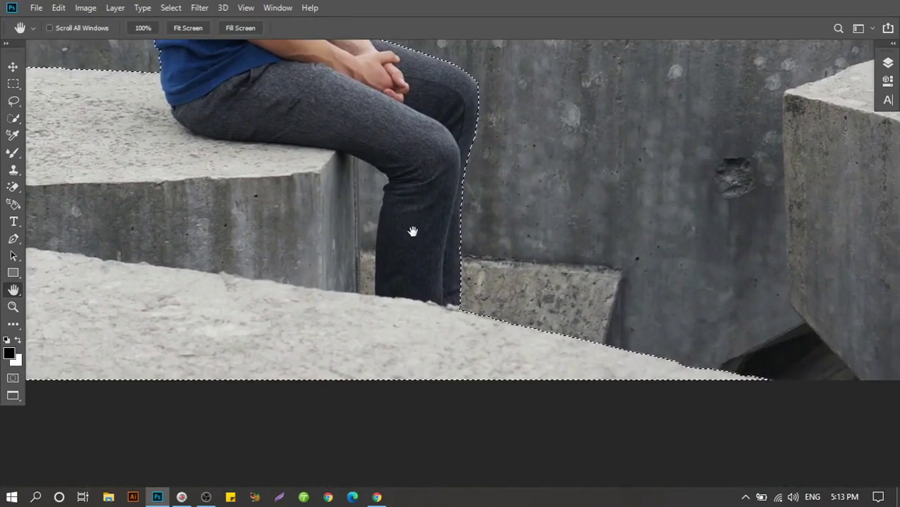
pyautogui.scroll(1, 413, 231)
pyautogui.scroll(1, 413, 232)
pyautogui.scroll(1, 408, 239)
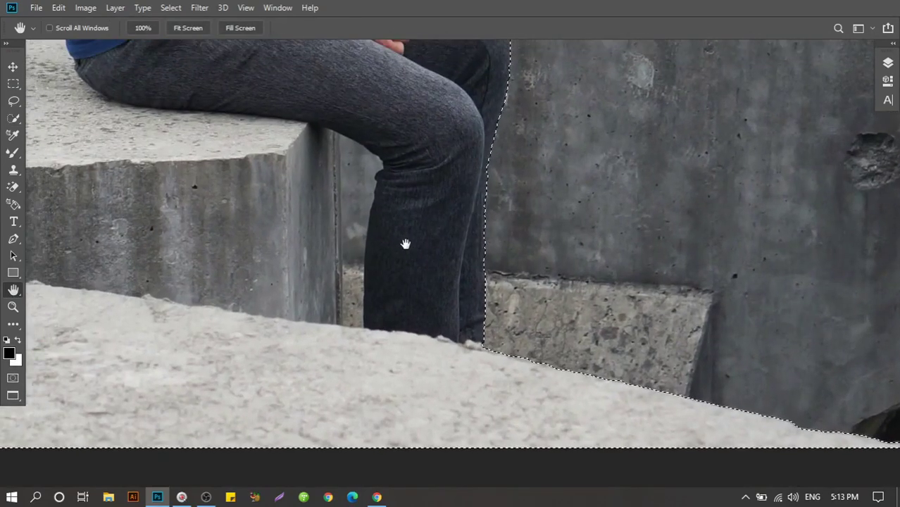
# Step: Subtract the block gap beside the shin so the edge follows the block corner
pyautogui.click(13, 118)
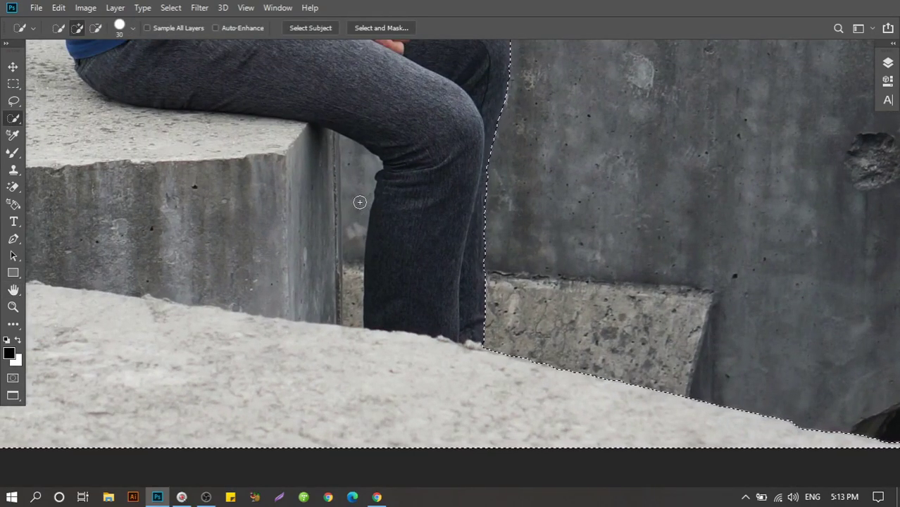
pyautogui.press('alt')
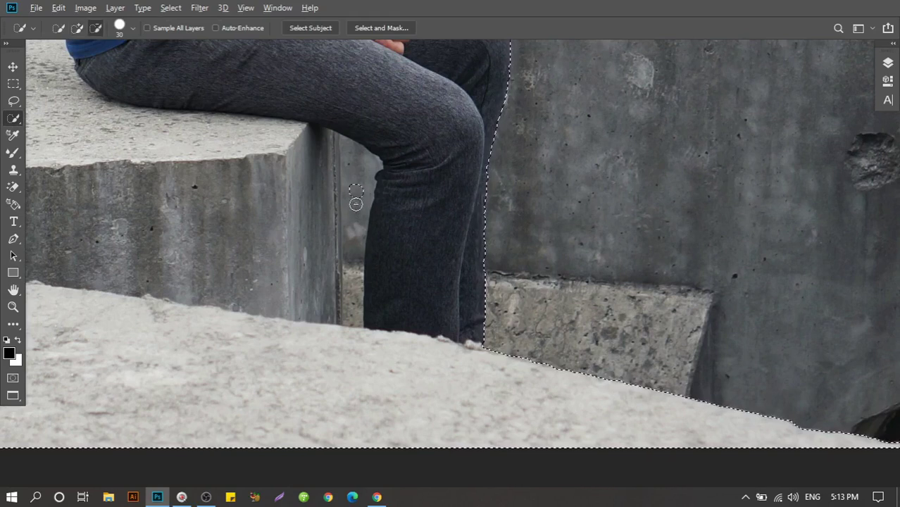
pyautogui.moveTo(355, 210); pyautogui.dragTo(354, 294)
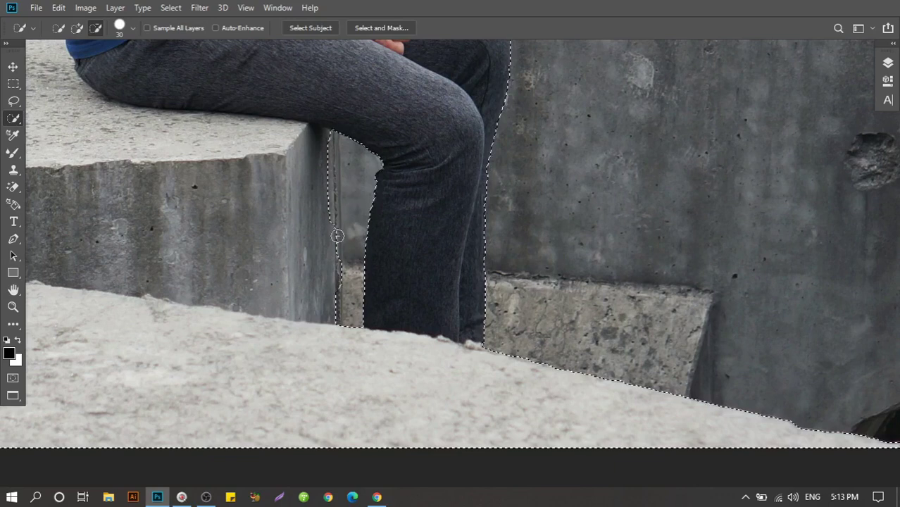
pyautogui.moveTo(319, 188)
pyautogui.mouseDown()
pyautogui.moveTo(321, 124)
pyautogui.moveTo(327, 212)
pyautogui.mouseUp()
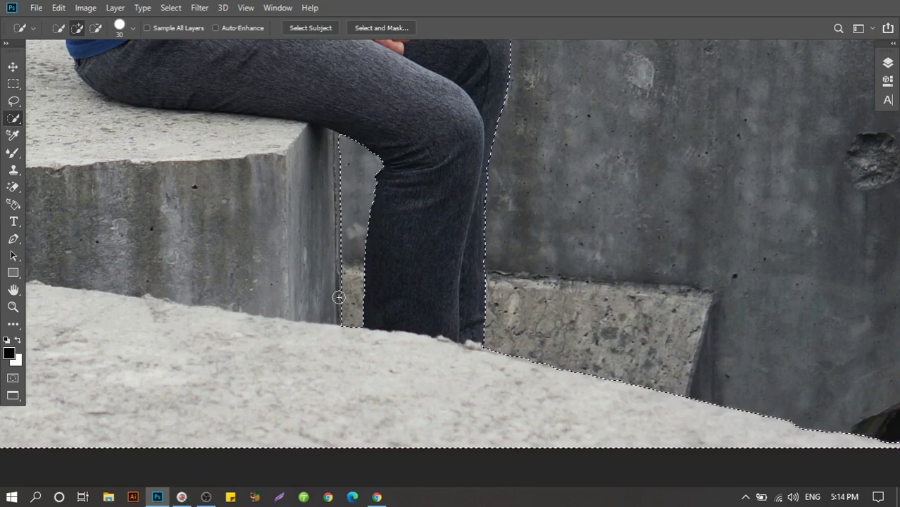
pyautogui.hotkey('ctrl', '0')
pyautogui.press('v')
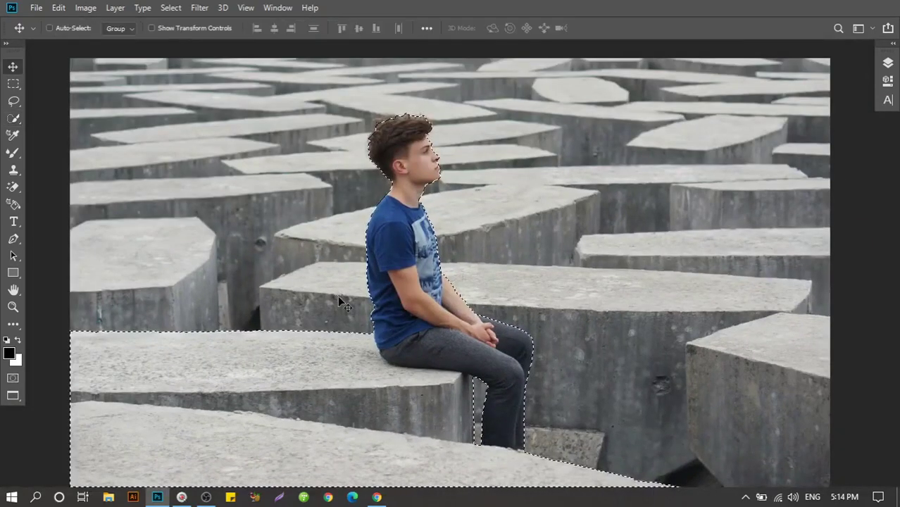
# Step: Add a layer mask from the selection and open Select and Mask in Overlay view at 100%
pyautogui.click(888, 64)
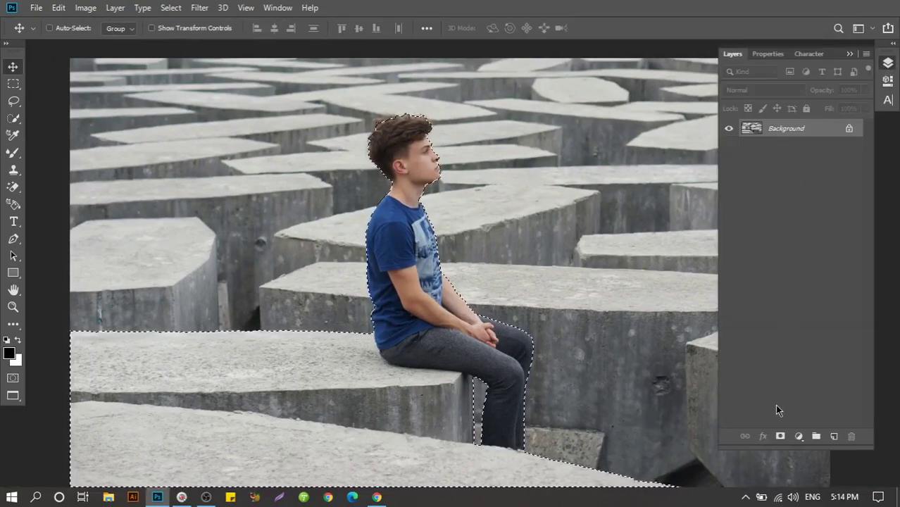
pyautogui.click(780, 437)
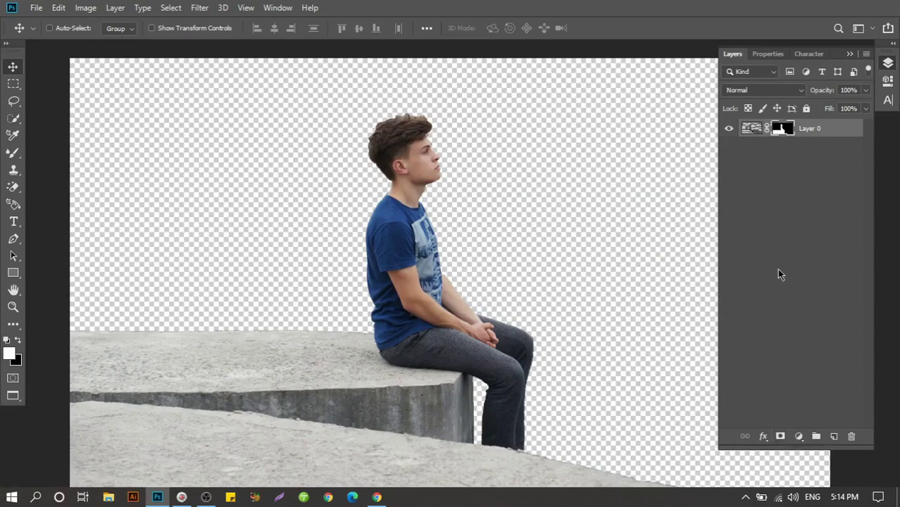
pyautogui.rightClick(780, 135)
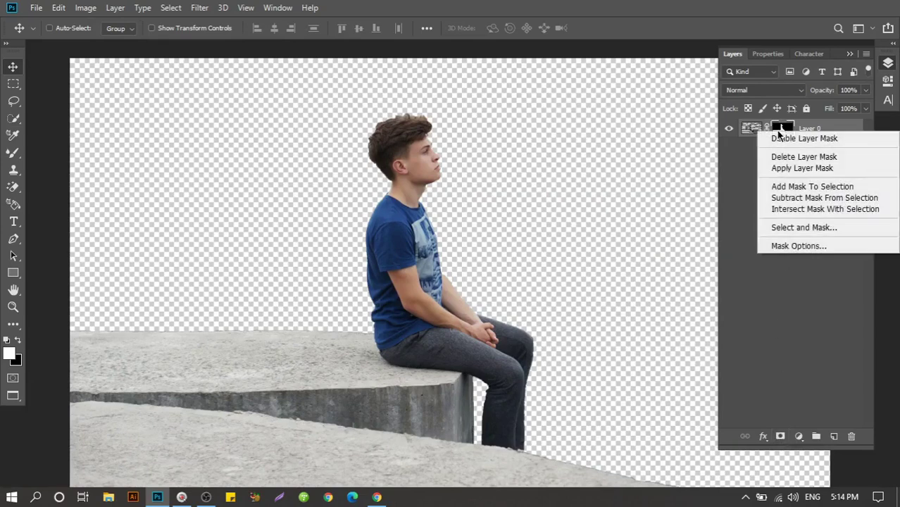
pyautogui.click(816, 227)
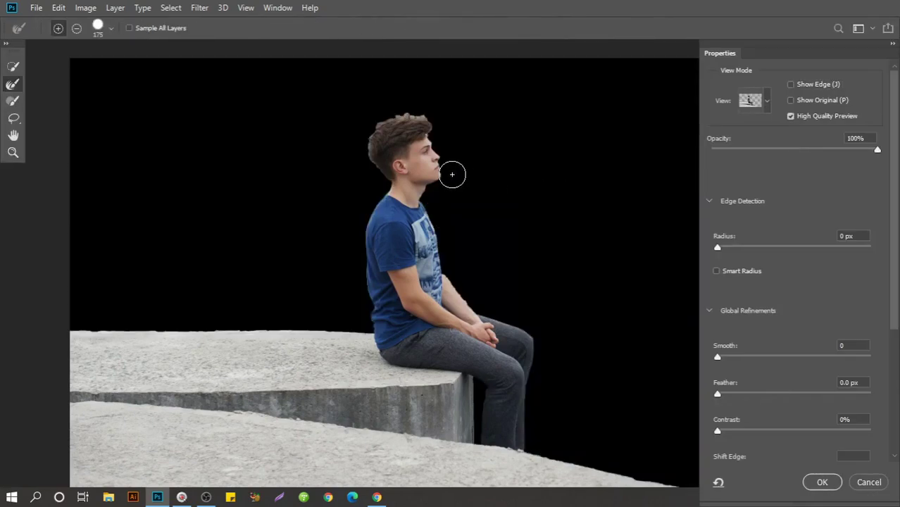
pyautogui.click(761, 106)
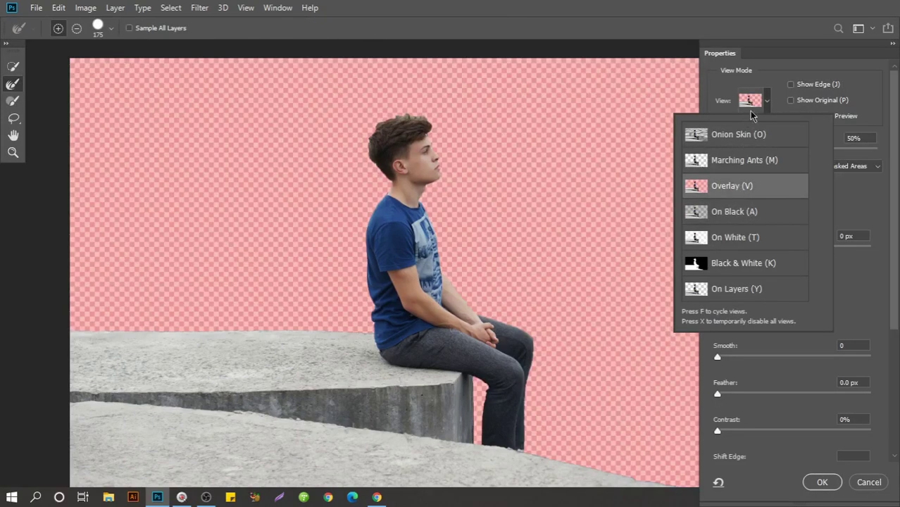
pyautogui.click(751, 113)
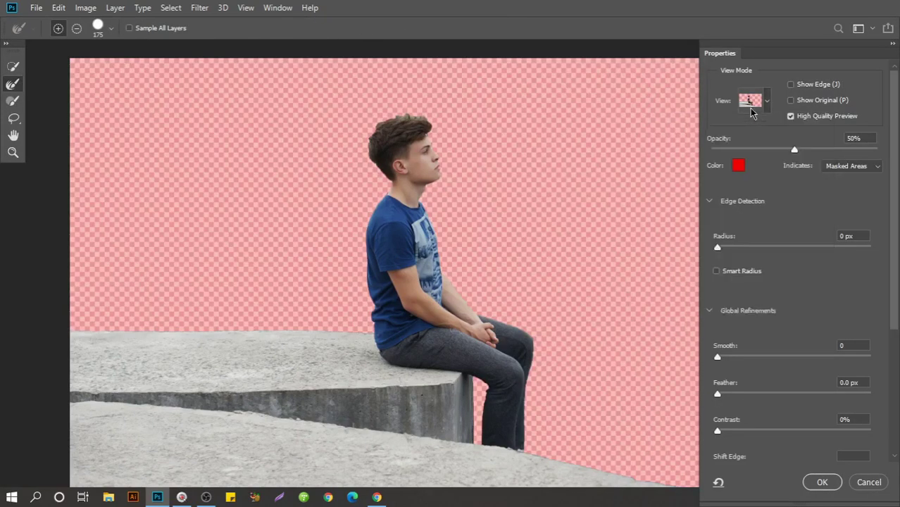
pyautogui.moveTo(794, 151); pyautogui.dragTo(878, 152)
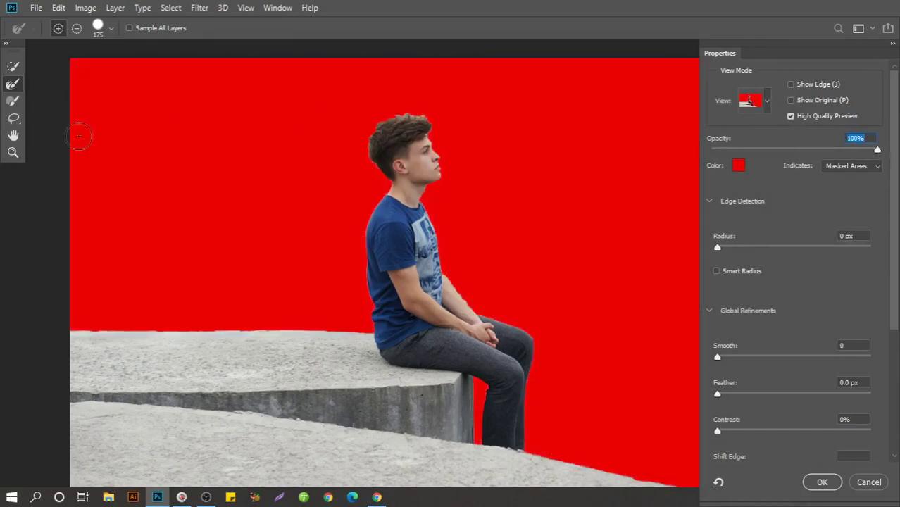
# Step: Refine the left and top hair edges with a smaller Refine Edge Brush, outputting a new masked layer
pyautogui.click(13, 152)
pyautogui.moveTo(389, 103); pyautogui.dragTo(457, 153)
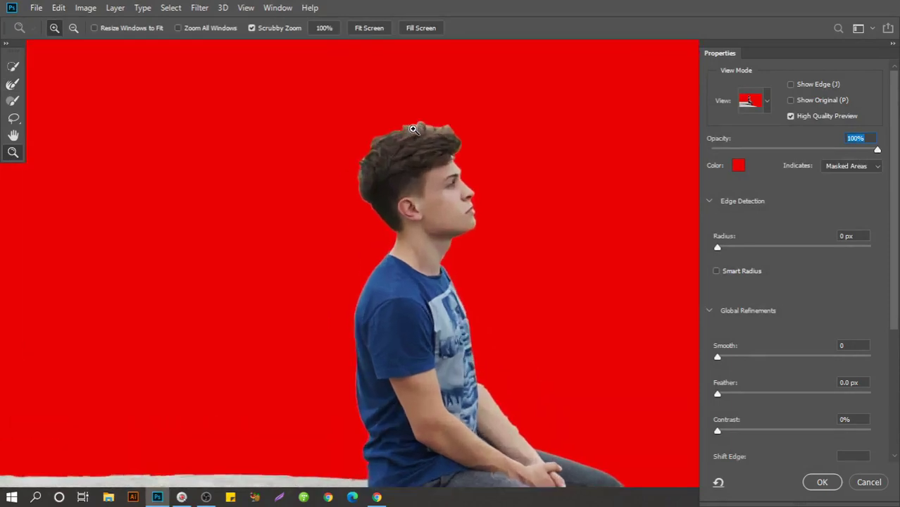
pyautogui.click(13, 134)
pyautogui.moveTo(458, 214); pyautogui.dragTo(392, 205)
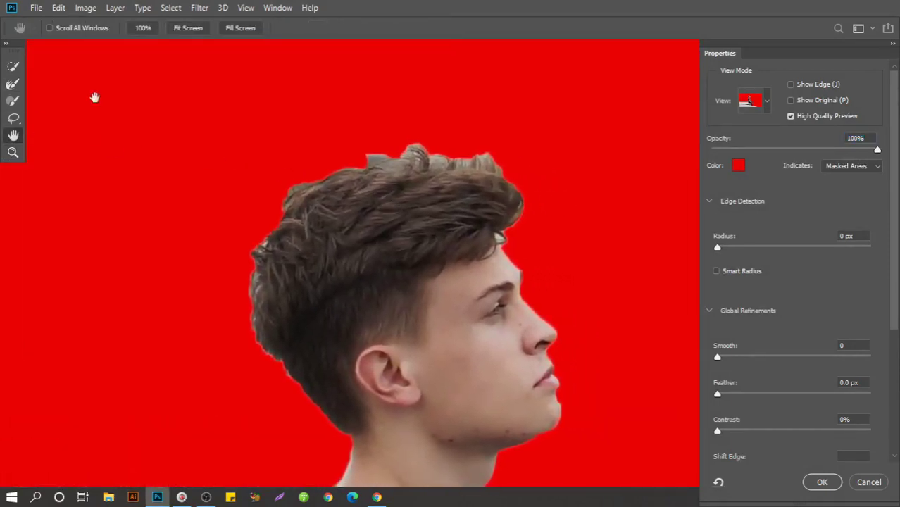
pyautogui.click(13, 84)
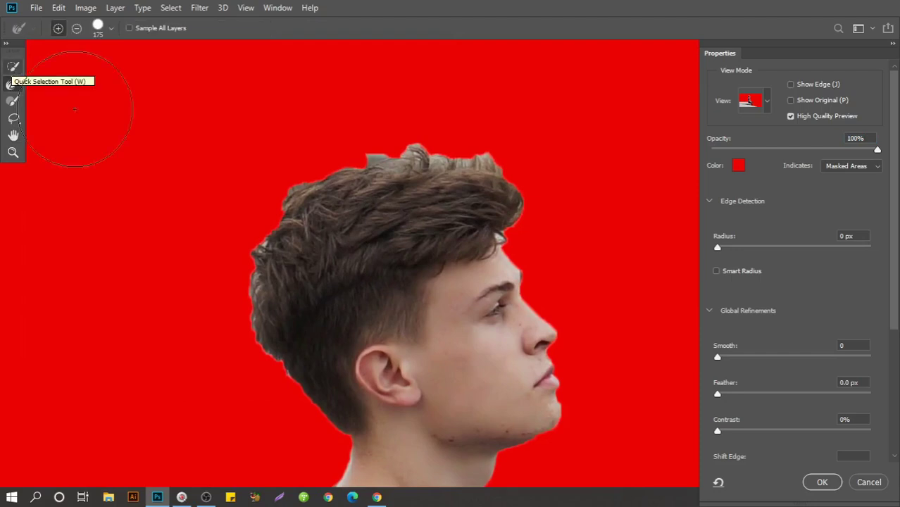
pyautogui.press('[')
pyautogui.press('[')
pyautogui.press('[')
pyautogui.press('[')
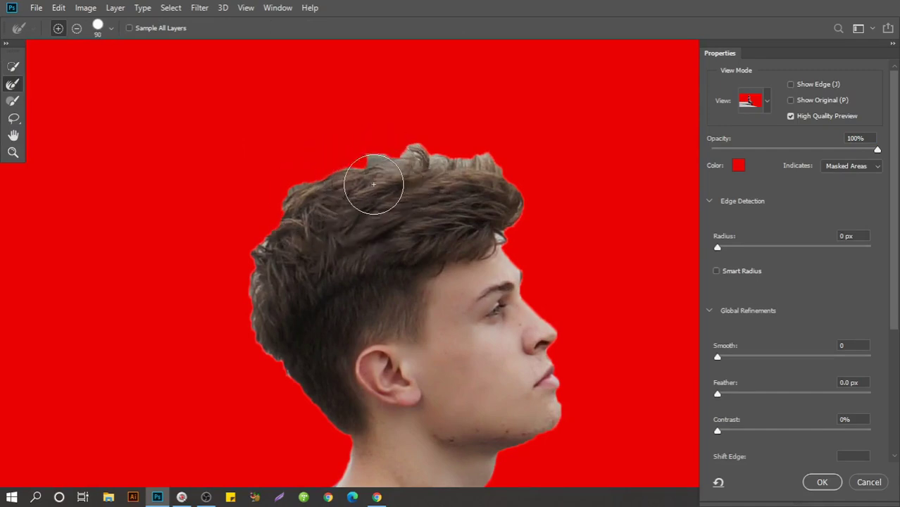
pyautogui.press('[')
pyautogui.press('[')
pyautogui.press('[')
pyautogui.press('[')
pyautogui.press('[')
pyautogui.press('[')
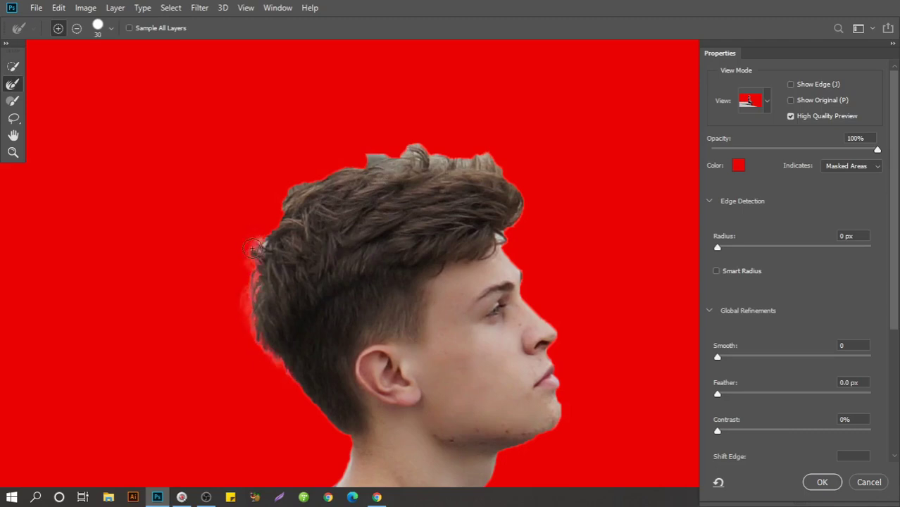
pyautogui.moveTo(276, 210); pyautogui.dragTo(279, 200)
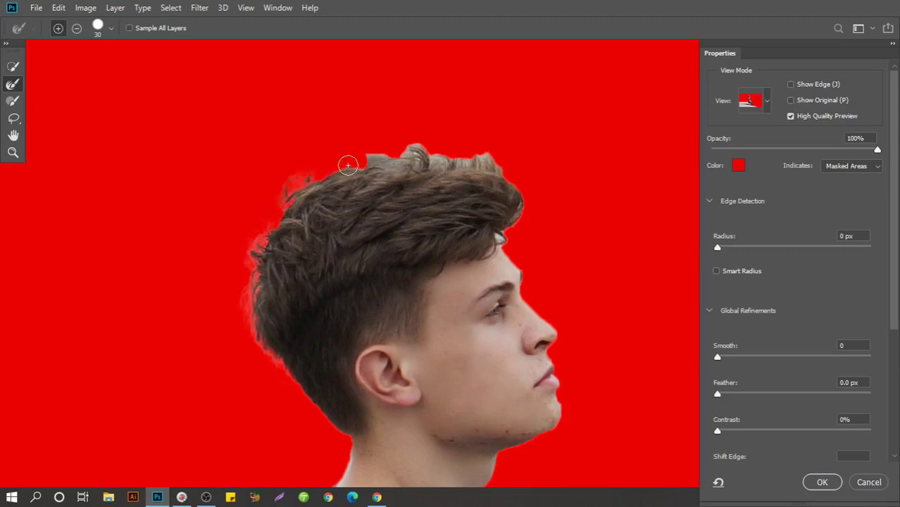
pyautogui.moveTo(351, 159); pyautogui.dragTo(400, 158)
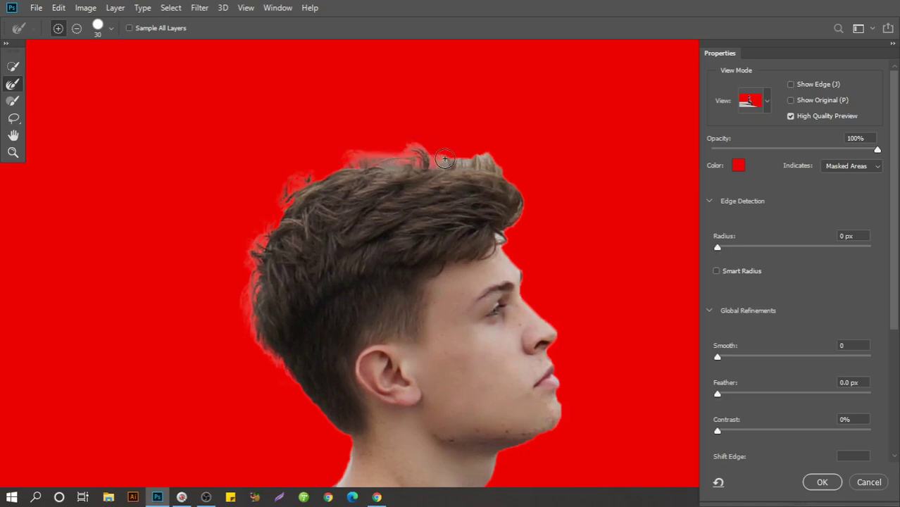
pyautogui.moveTo(458, 160); pyautogui.dragTo(498, 166)
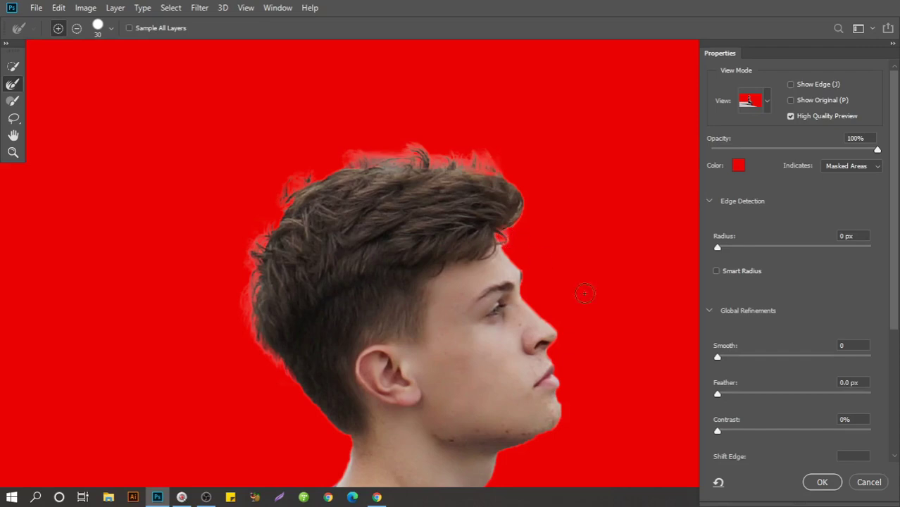
pyautogui.click(821, 482)
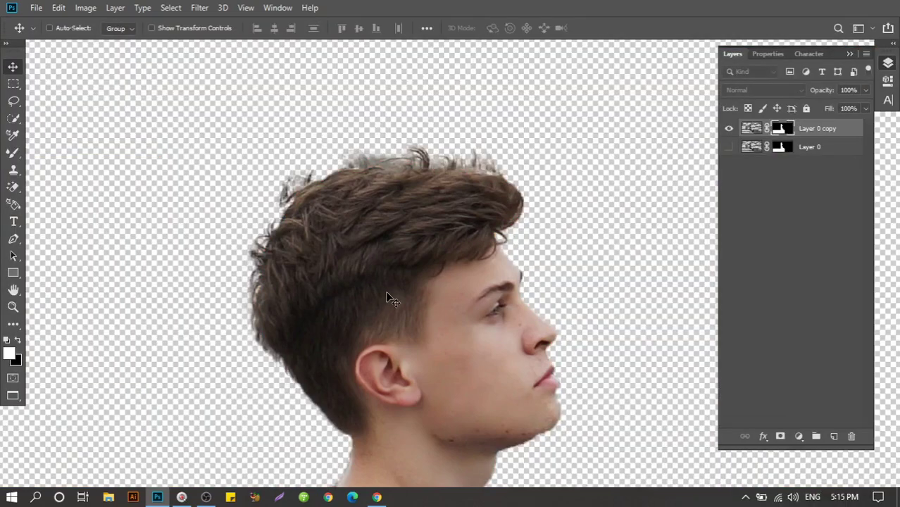
# Step: Zoom in on the top of the hair and set up the Brush Tool at 30 px
pyautogui.hotkey('ctrl', '+')
pyautogui.hotkey('ctrl', '+')
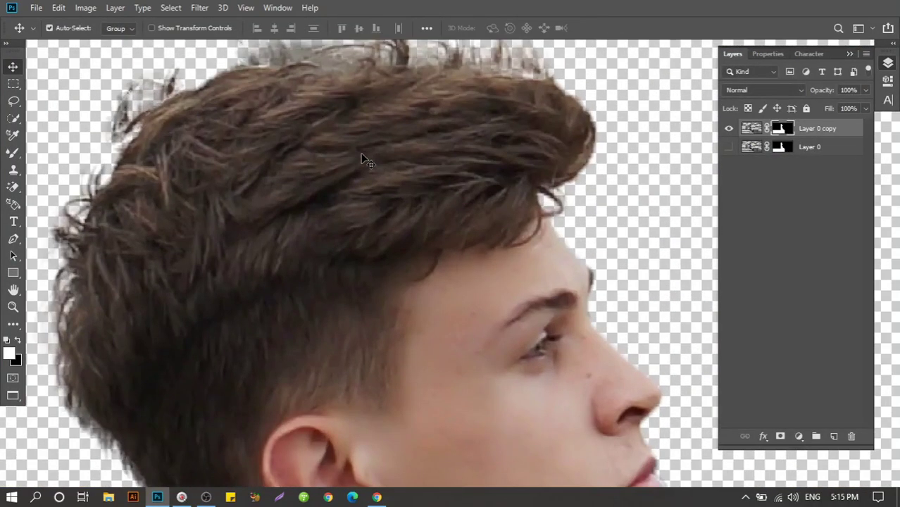
pyautogui.click(13, 289)
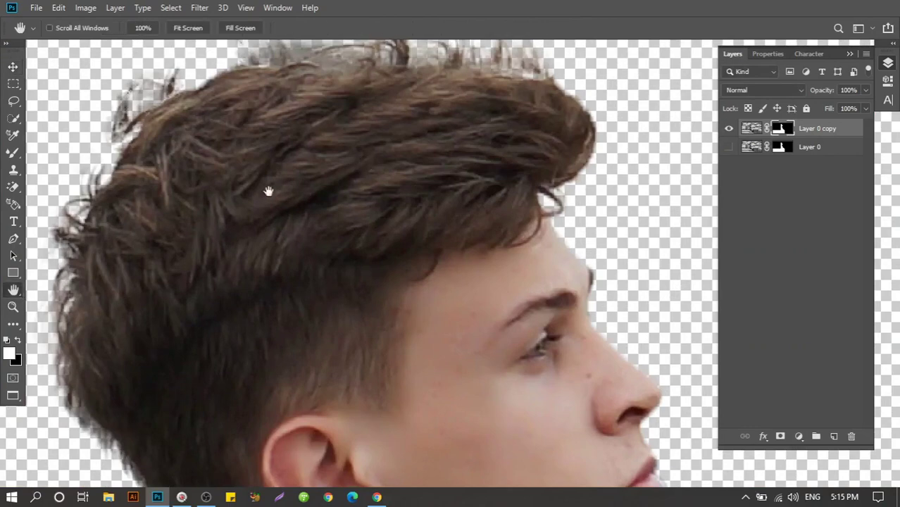
pyautogui.moveTo(267, 190); pyautogui.dragTo(315, 254)
pyautogui.click(13, 152)
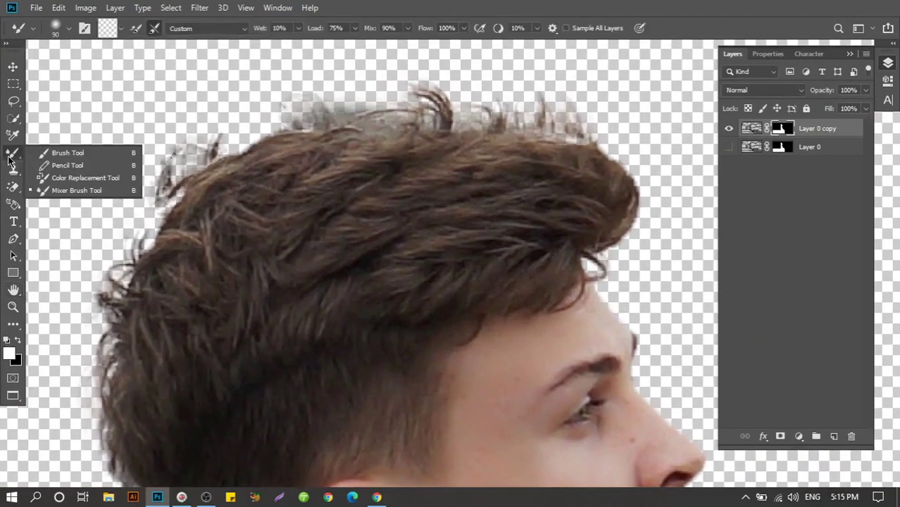
pyautogui.click(67, 150)
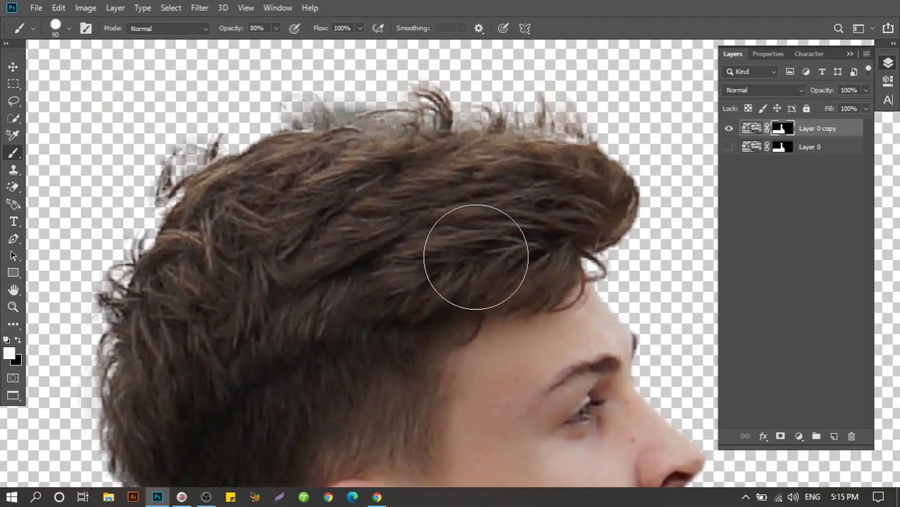
pyautogui.press('[')
pyautogui.press('[')
pyautogui.press('[')
pyautogui.press('[')
pyautogui.press('[')
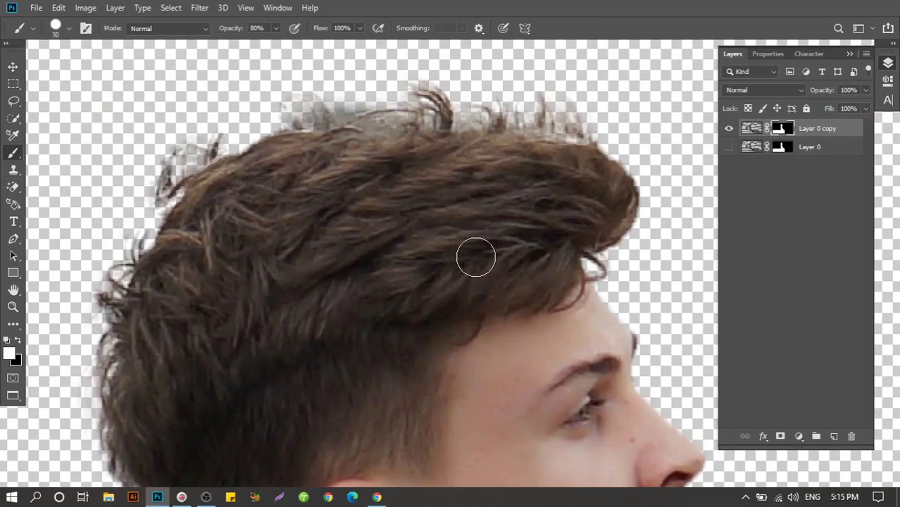
pyautogui.press('[')
# Step: Show Layer 0, select it and drag it onto the Delete Layer trash icon
pyautogui.click(729, 148)
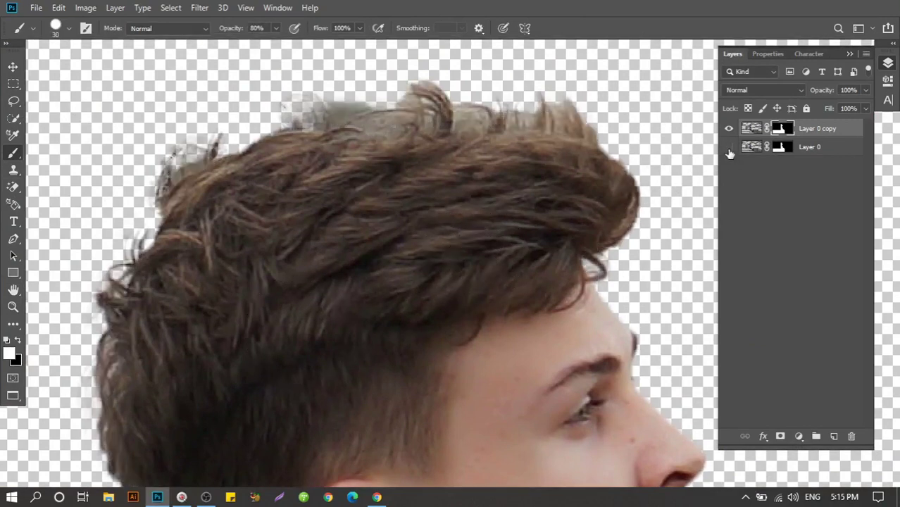
pyautogui.click(757, 148)
pyautogui.moveTo(779, 148)
pyautogui.mouseDown()
pyautogui.moveTo(852, 398)
pyautogui.moveTo(854, 432)
pyautogui.mouseUp()
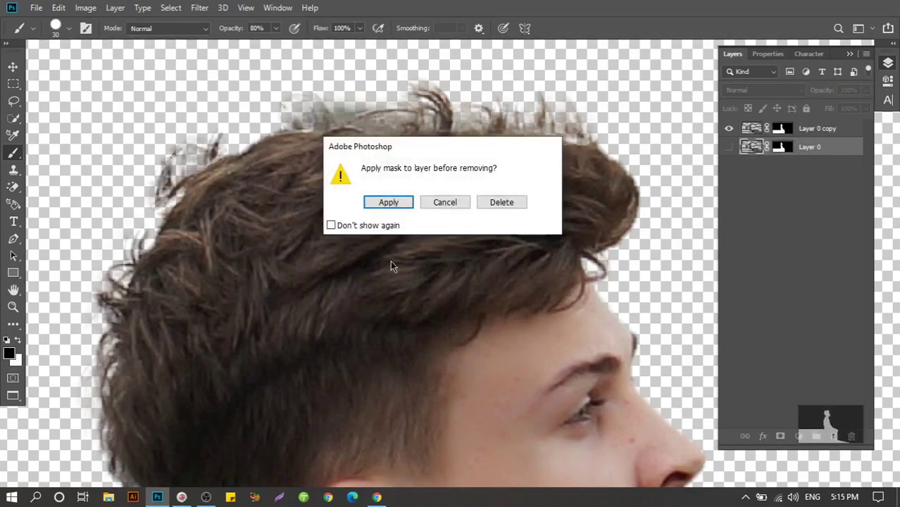
# Step: Apply Layer 0's mask, delete it, and touch up the upper-left hairline on the copy's mask
pyautogui.click(390, 205)
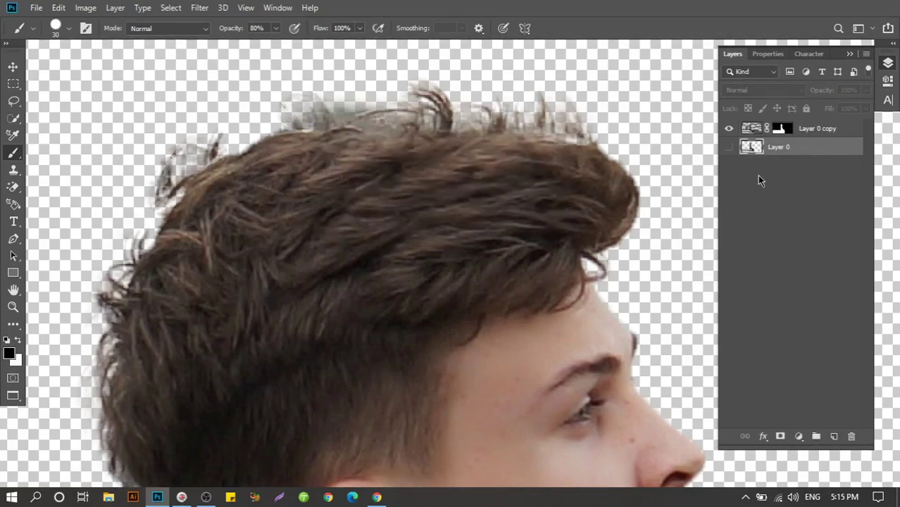
pyautogui.moveTo(784, 149); pyautogui.dragTo(852, 437)
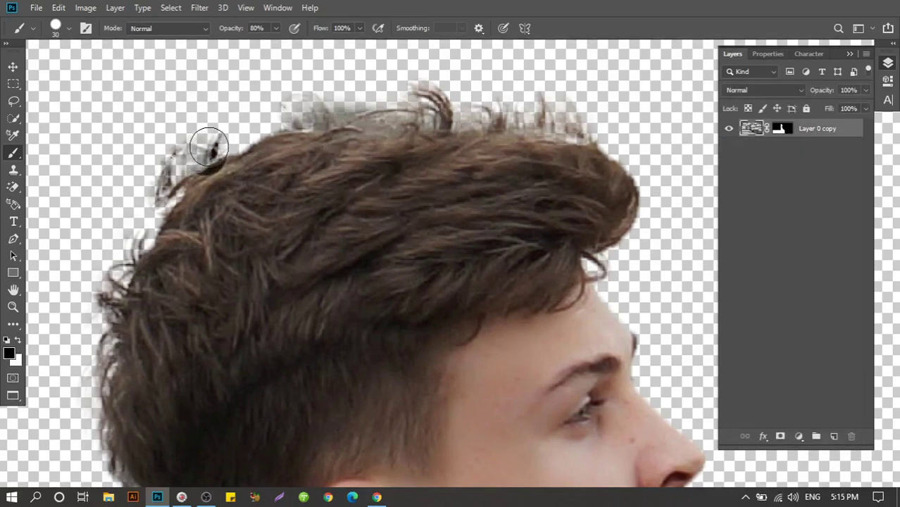
pyautogui.moveTo(201, 140); pyautogui.dragTo(200, 137)
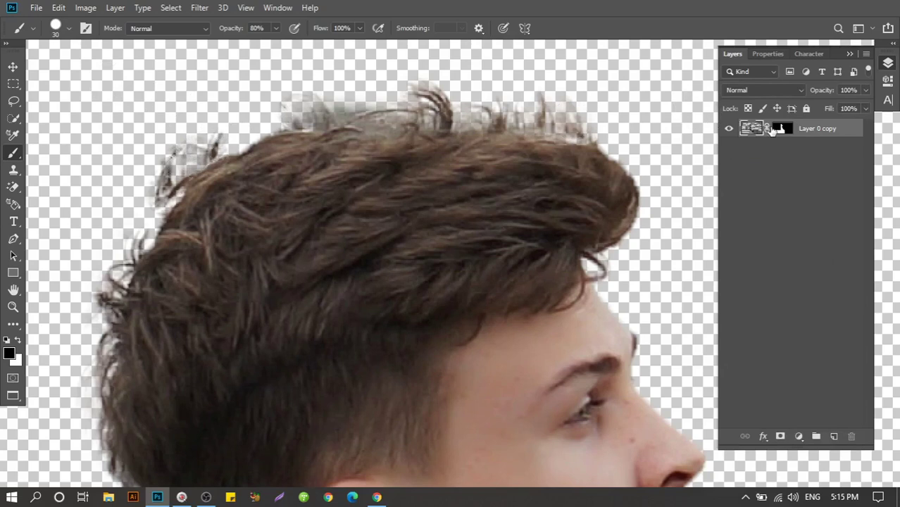
pyautogui.click(778, 128)
pyautogui.press('x')
pyautogui.moveTo(161, 166); pyautogui.dragTo(181, 148)
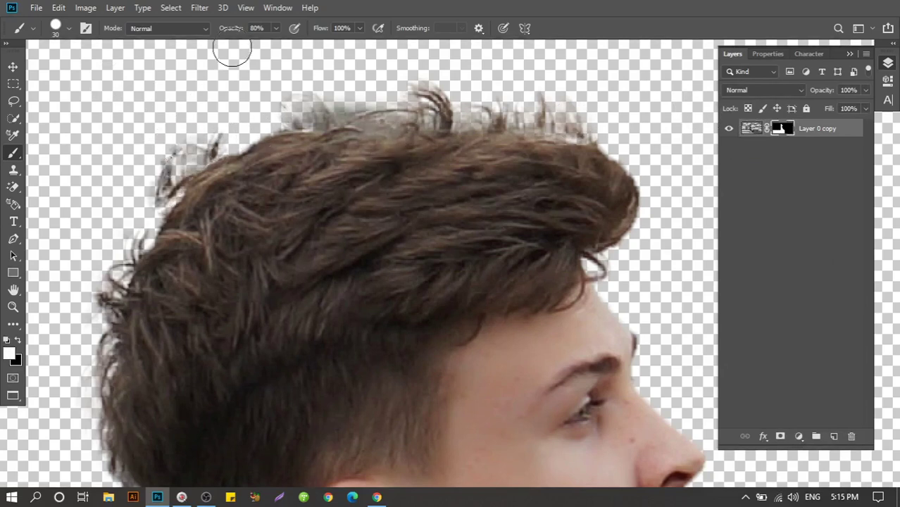
# Step: At 100% brush opacity, paint black on the mask to remove the left and top hair fringe
pyautogui.moveTo(226, 32); pyautogui.dragTo(359, 35)
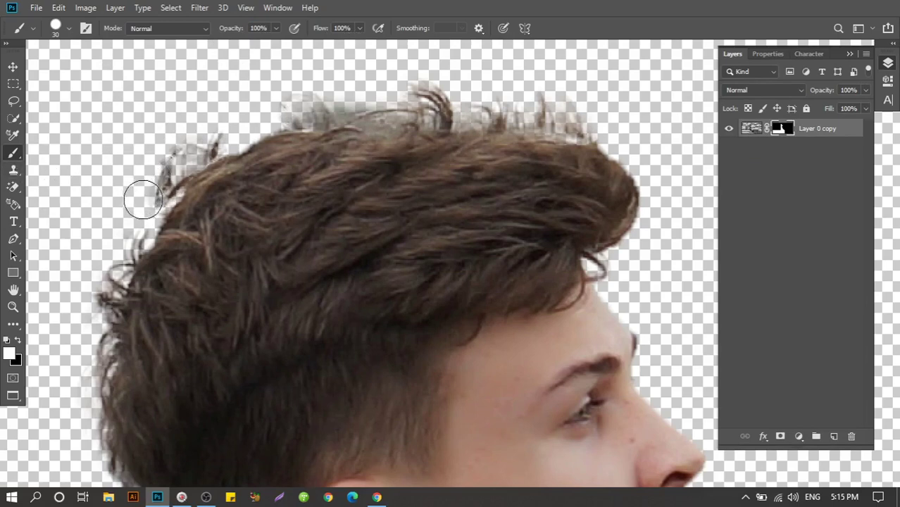
pyautogui.moveTo(138, 203); pyautogui.dragTo(200, 144)
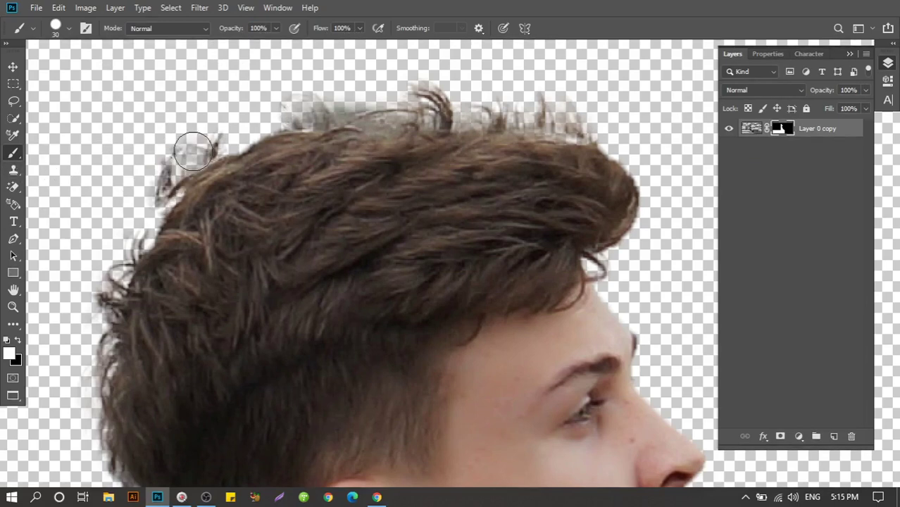
pyautogui.rightClick(188, 131)
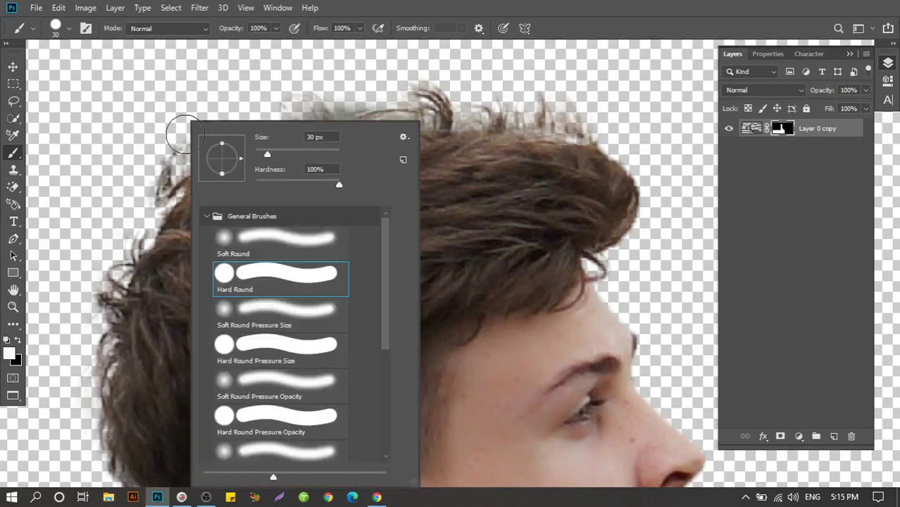
pyautogui.click(783, 133)
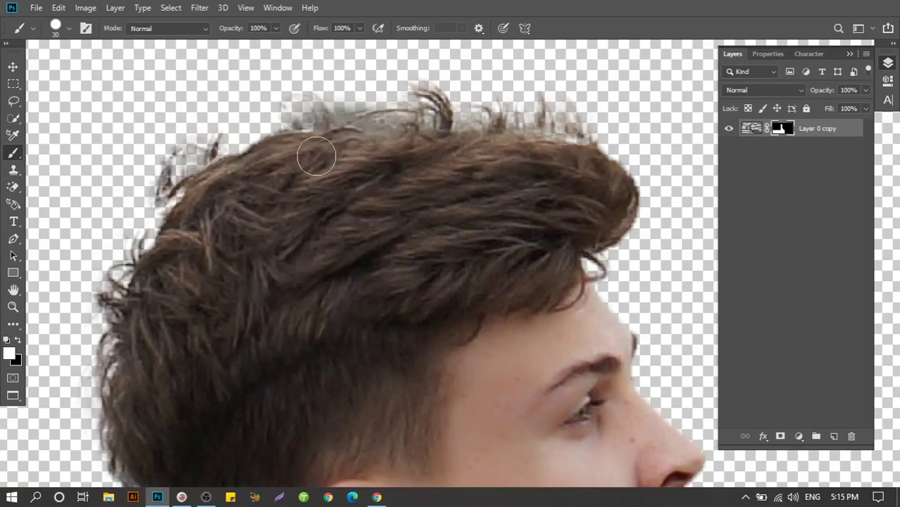
pyautogui.click(18, 339)
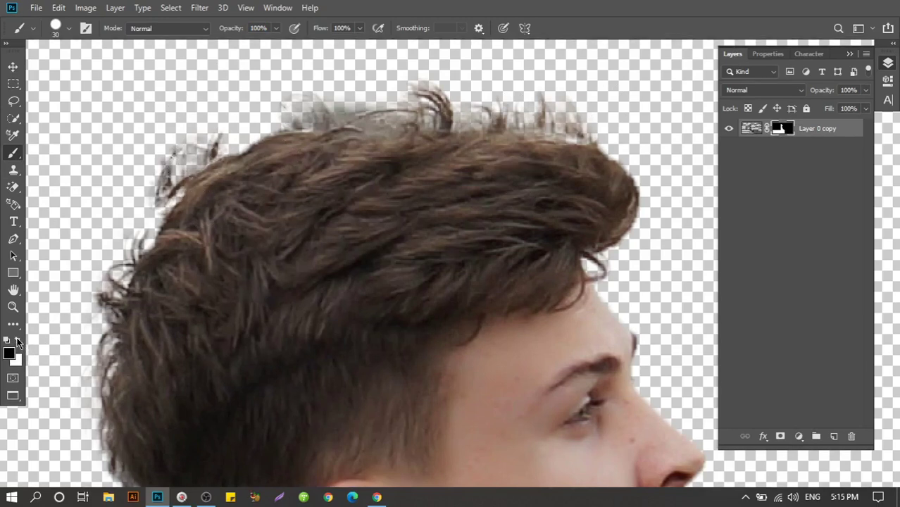
pyautogui.moveTo(120, 225)
pyautogui.mouseDown()
pyautogui.moveTo(163, 169)
pyautogui.moveTo(200, 141)
pyautogui.mouseUp()
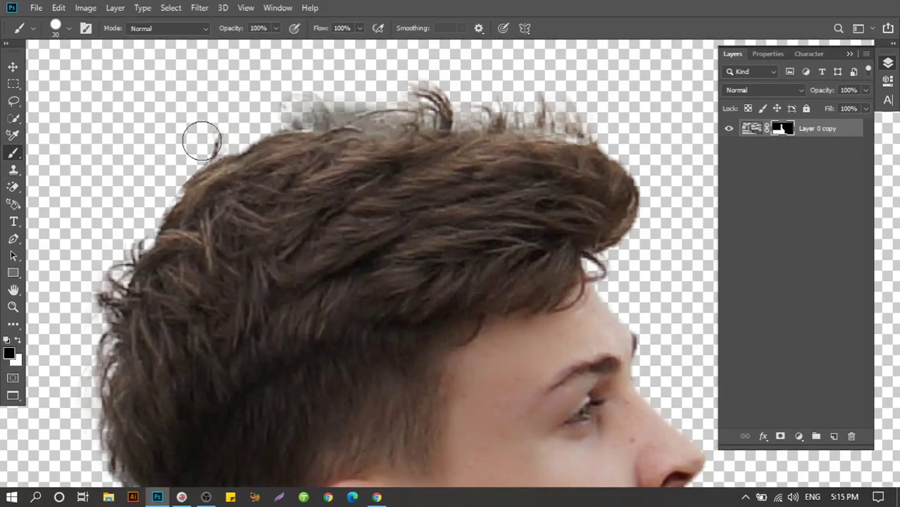
pyautogui.moveTo(266, 109); pyautogui.dragTo(316, 99)
# Step: Soften the grey fringe along the hair's top edge with a Soft Round brush
pyautogui.rightClick(317, 99)
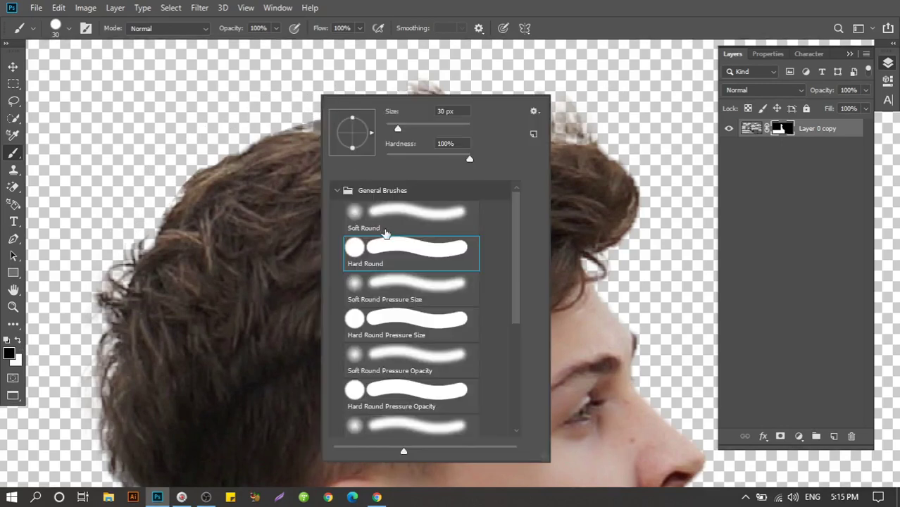
pyautogui.click(385, 224)
pyautogui.moveTo(253, 120)
pyautogui.mouseDown()
pyautogui.moveTo(377, 94)
pyautogui.moveTo(497, 90)
pyautogui.moveTo(613, 110)
pyautogui.mouseUp()
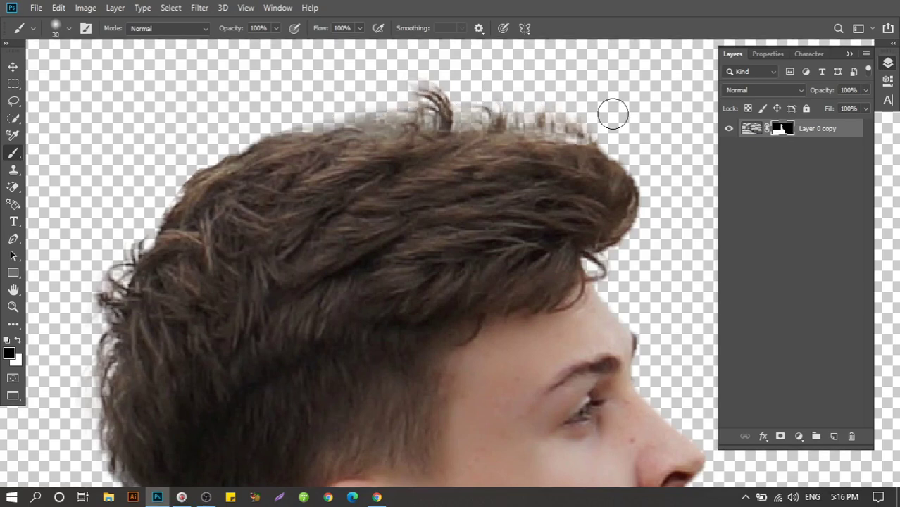
pyautogui.scroll(-1, 123, 257)
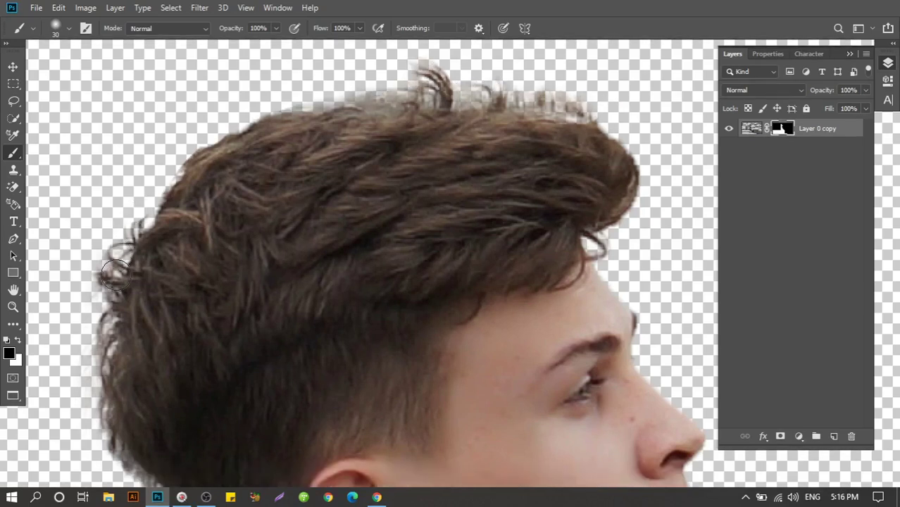
pyautogui.scroll(-2, 120, 264)
pyautogui.scroll(-3, 116, 274)
pyautogui.scroll(-2, 116, 274)
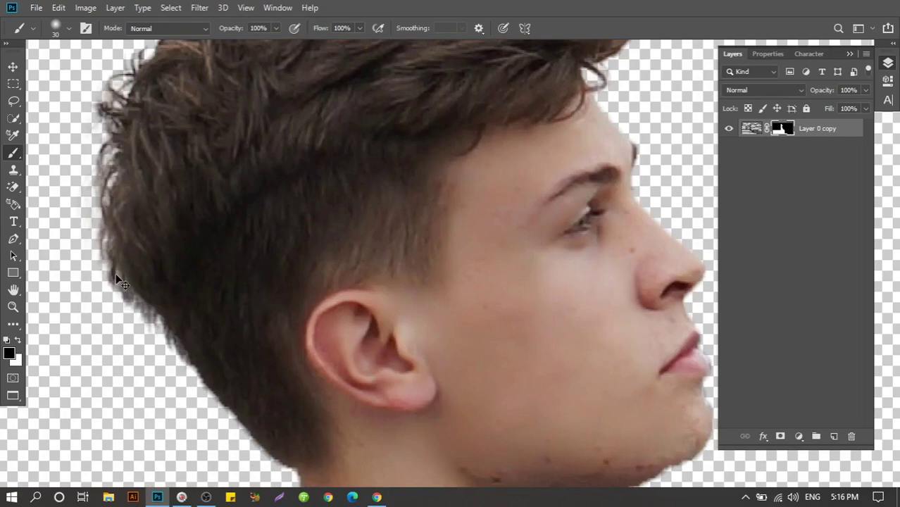
pyautogui.scroll(-3, 116, 274)
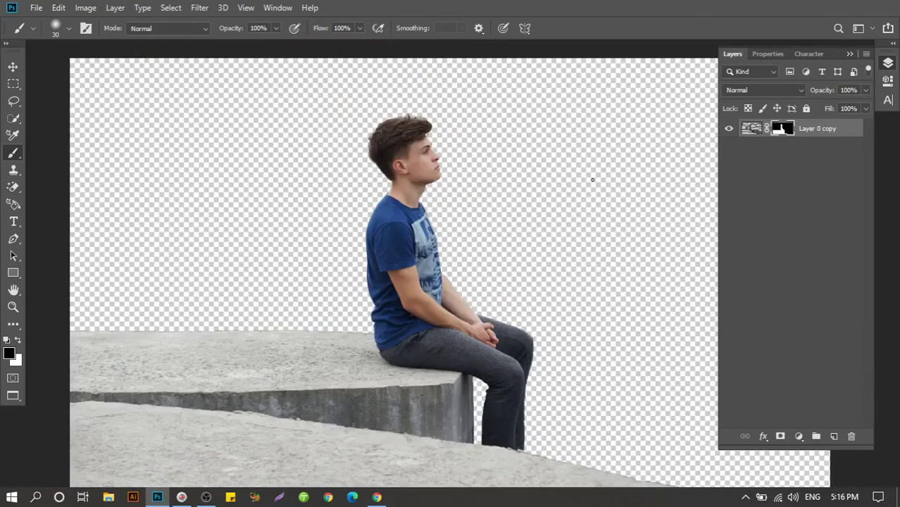
# Step: Place Embedded the aerial city photo, scale it up, and move it beneath Layer 0 copy
pyautogui.click(12, 67)
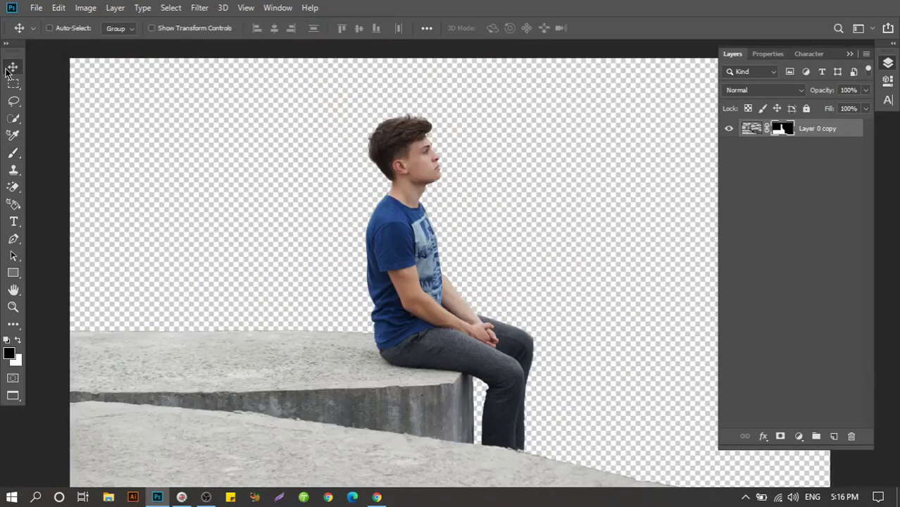
pyautogui.click(34, 9)
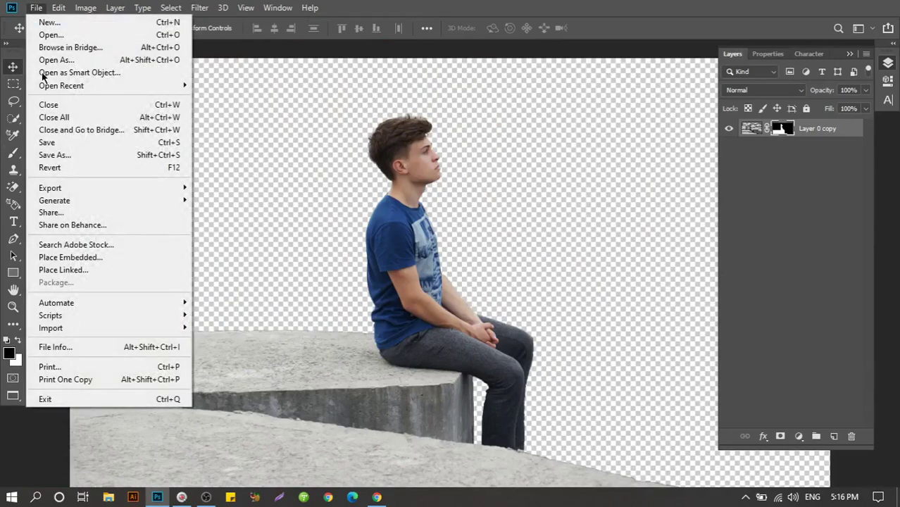
pyautogui.click(87, 258)
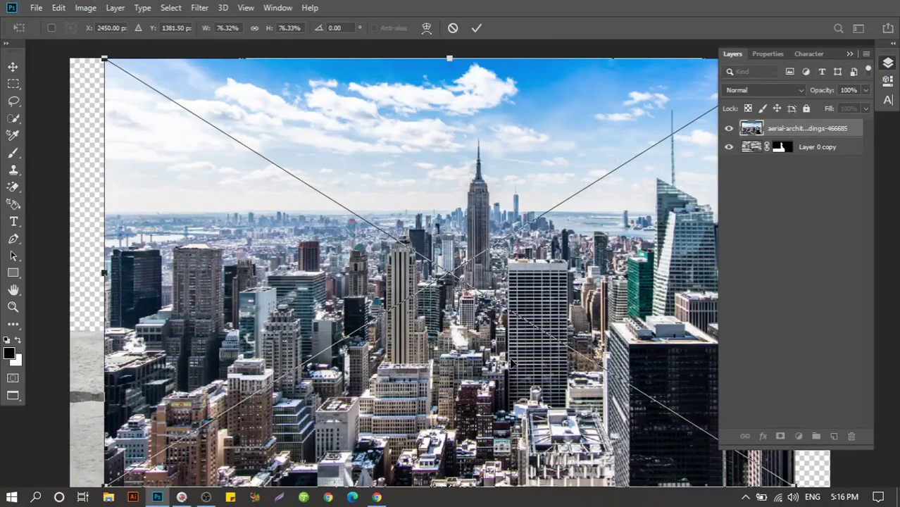
pyautogui.hotkey('ctrl', '-')
pyautogui.hotkey('ctrl', '-')
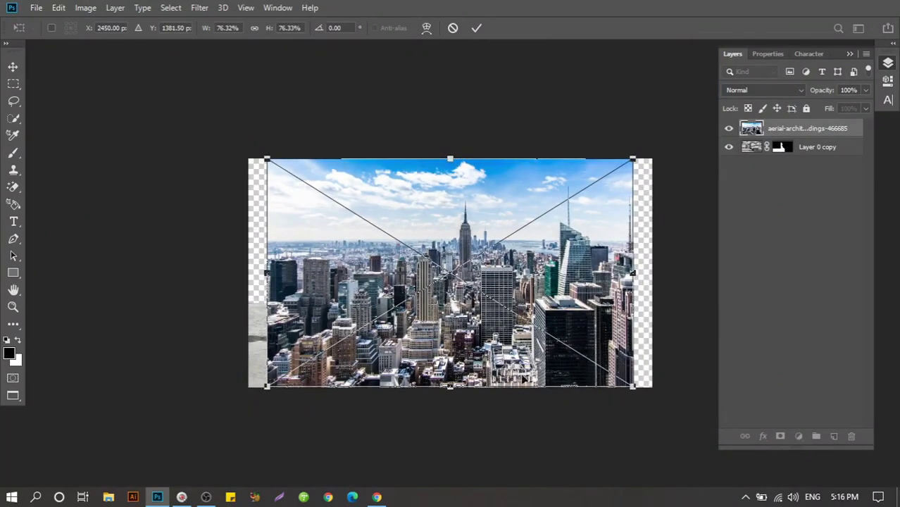
pyautogui.moveTo(633, 388); pyautogui.dragTo(655, 397)
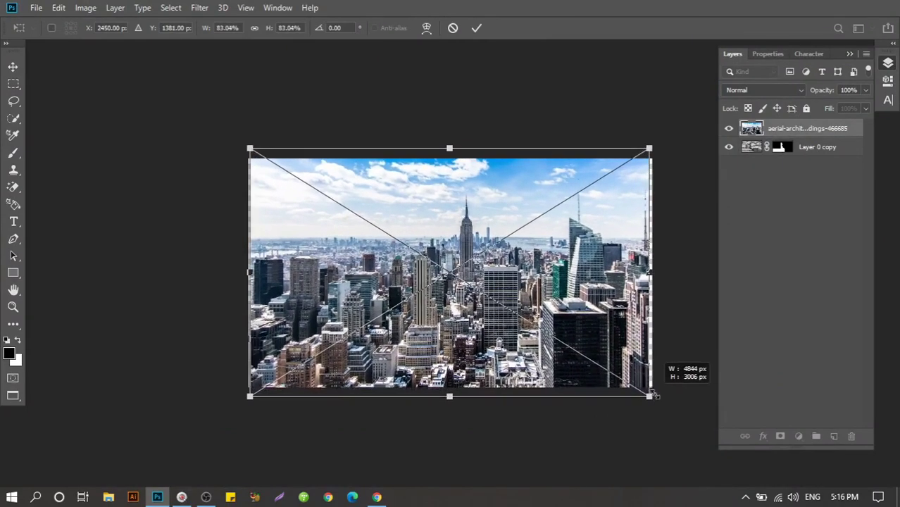
pyautogui.hotkey('ctrl', '+')
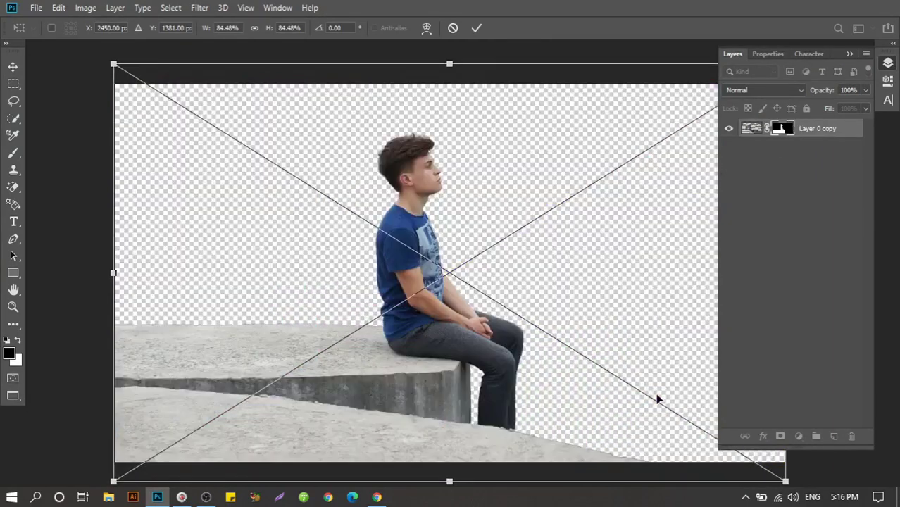
pyautogui.click(476, 28)
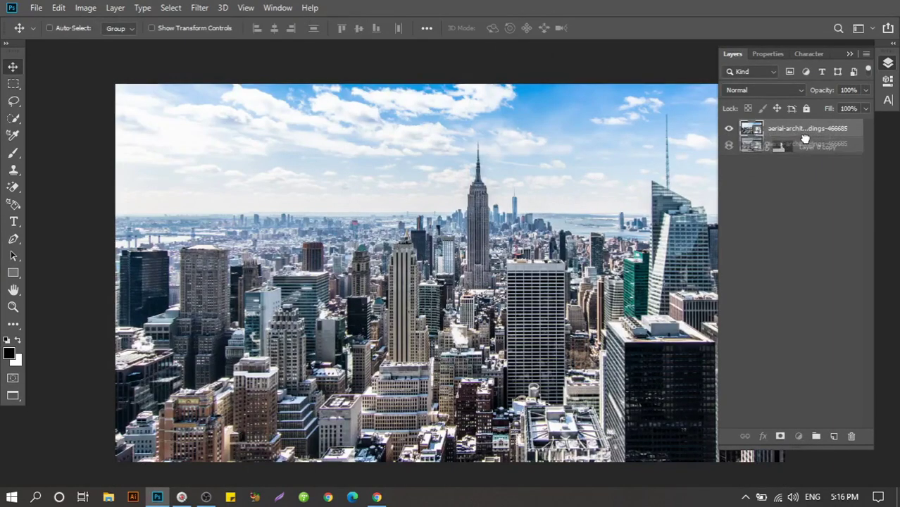
pyautogui.moveTo(796, 128); pyautogui.dragTo(806, 155)
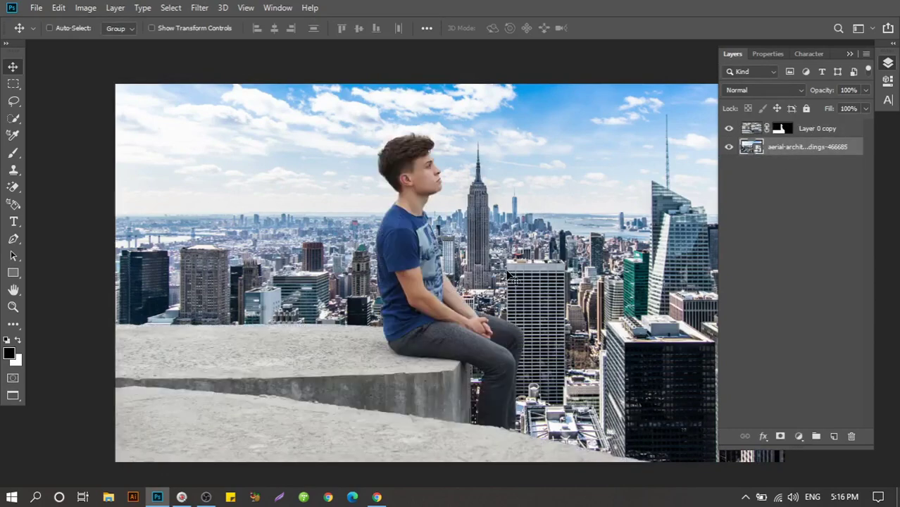
pyautogui.moveTo(507, 271); pyautogui.dragTo(505, 290)
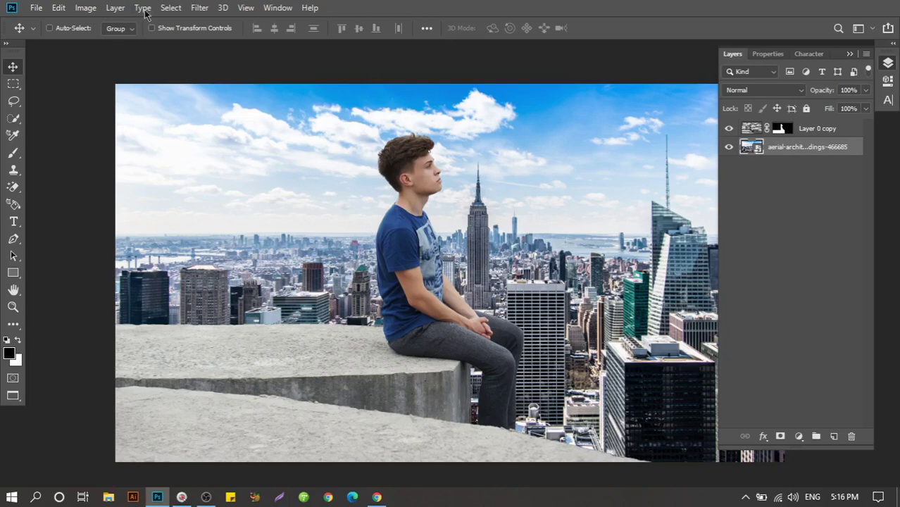
# Step: Add a Curves adjustment layer with Auto Options set to Enhance Brightness and Contrast
pyautogui.click(199, 7)
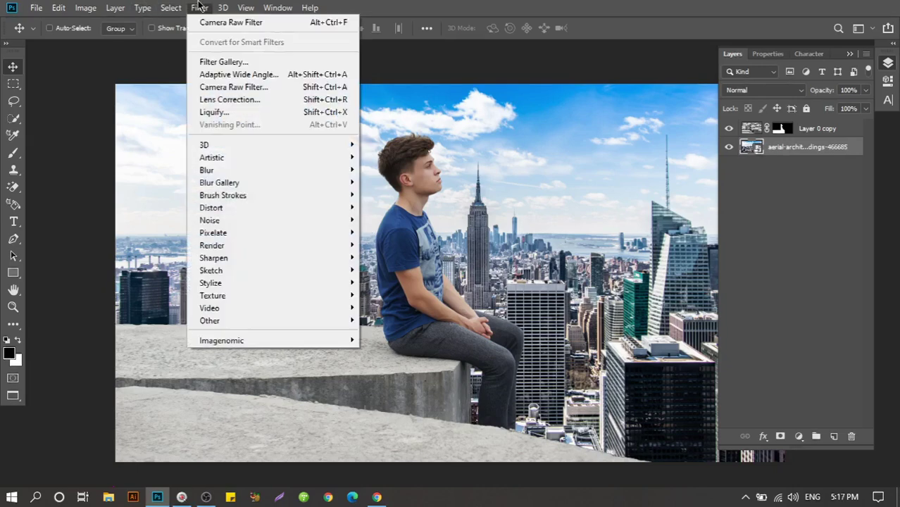
pyautogui.click(271, 90)
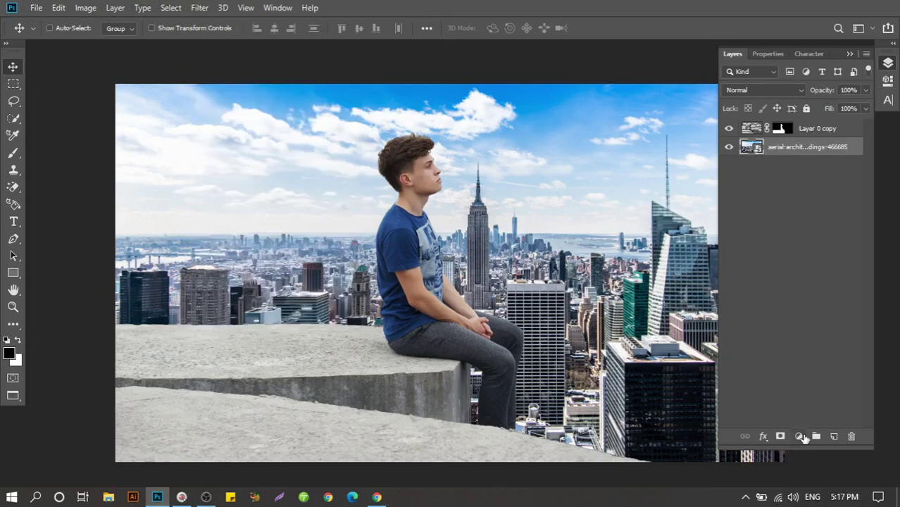
pyautogui.click(800, 436)
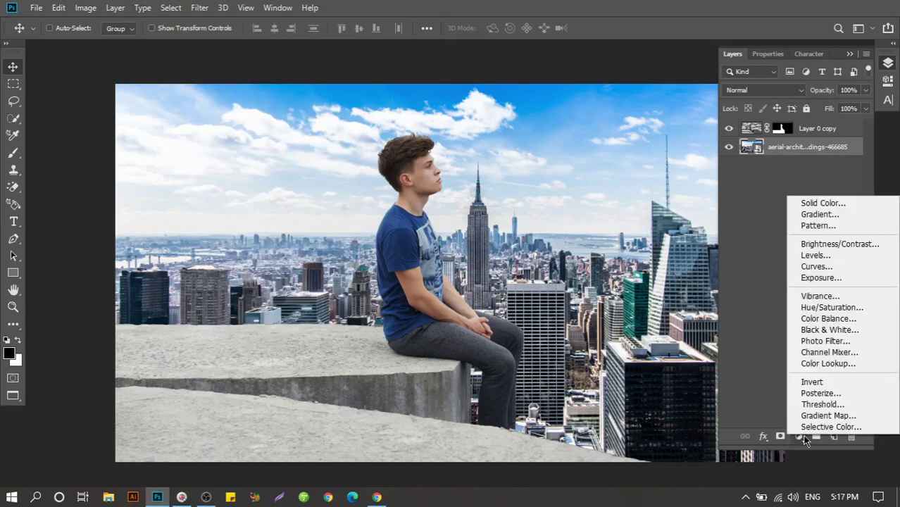
pyautogui.click(833, 268)
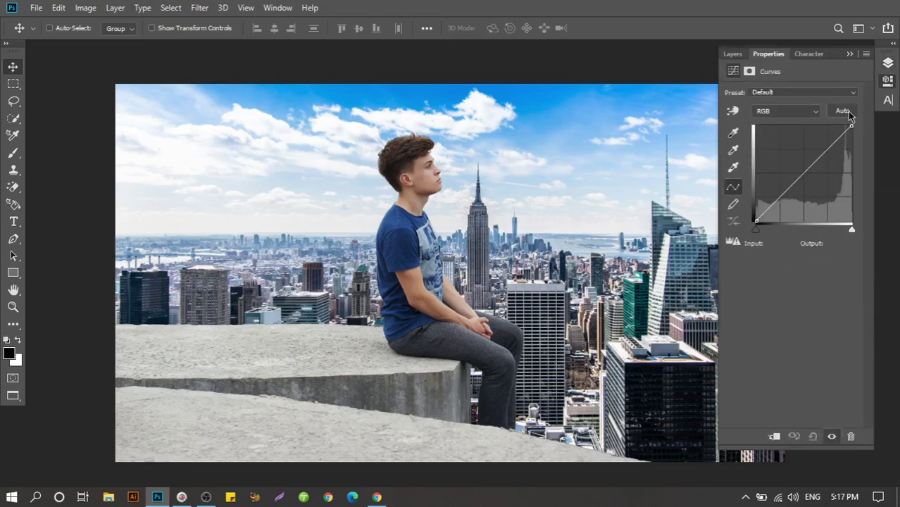
pyautogui.click(865, 59)
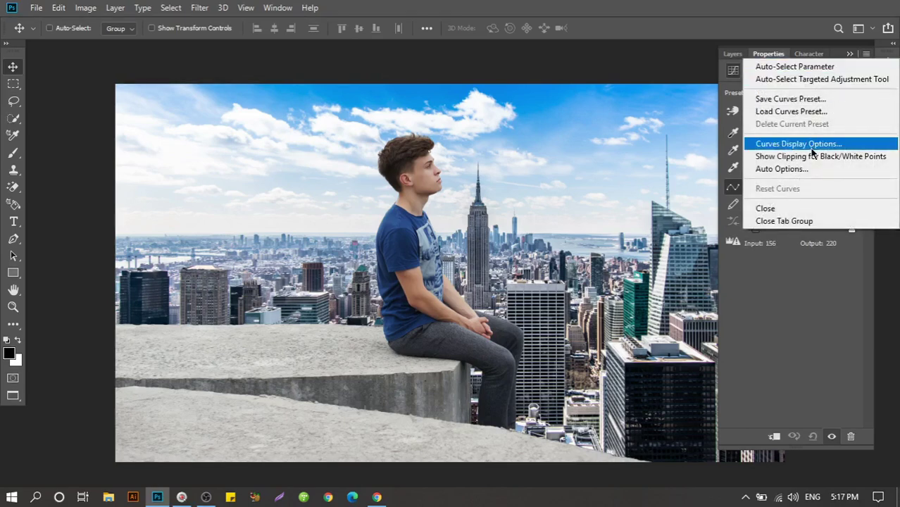
pyautogui.click(806, 169)
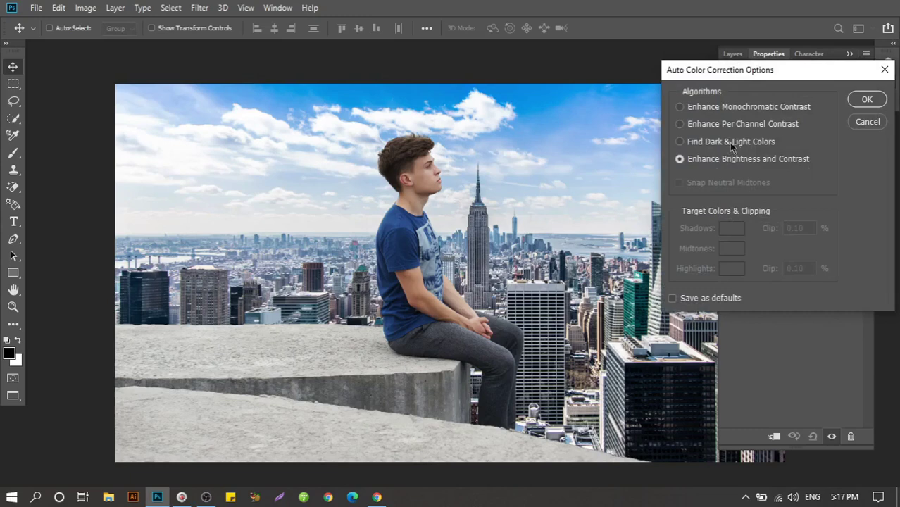
pyautogui.click(704, 142)
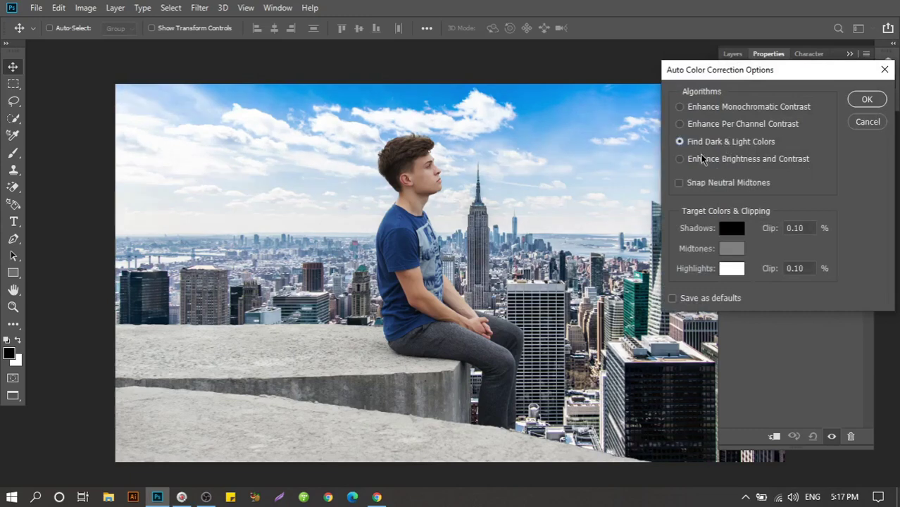
pyautogui.click(703, 160)
pyautogui.click(850, 101)
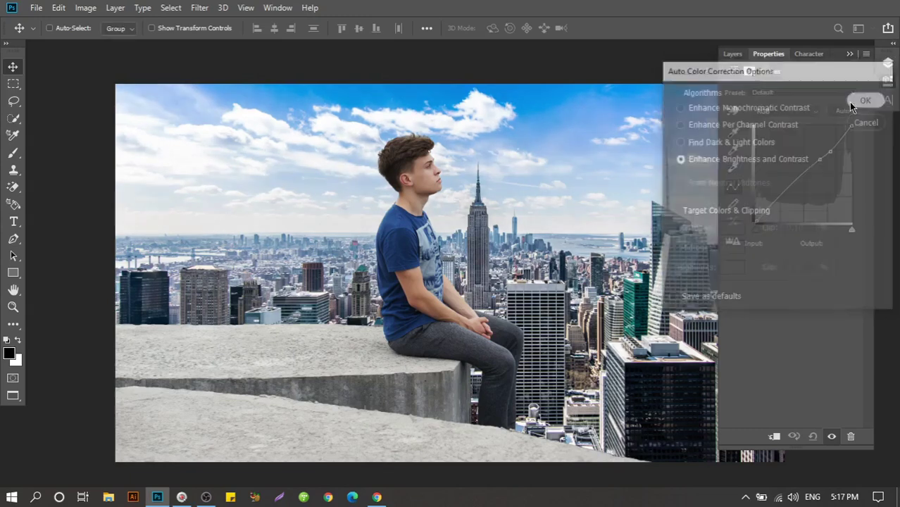
# Step: Clip Curves 1 to the skyline layer below it
pyautogui.click(735, 56)
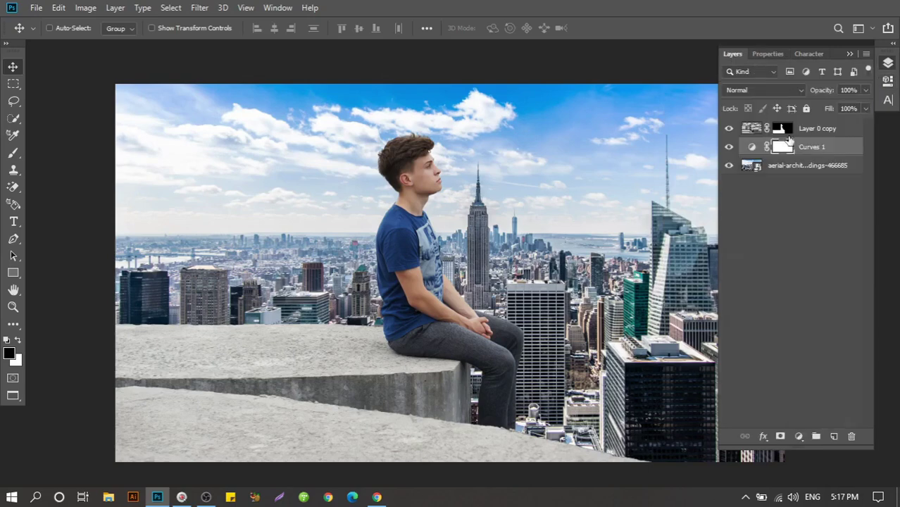
pyautogui.rightClick(815, 146)
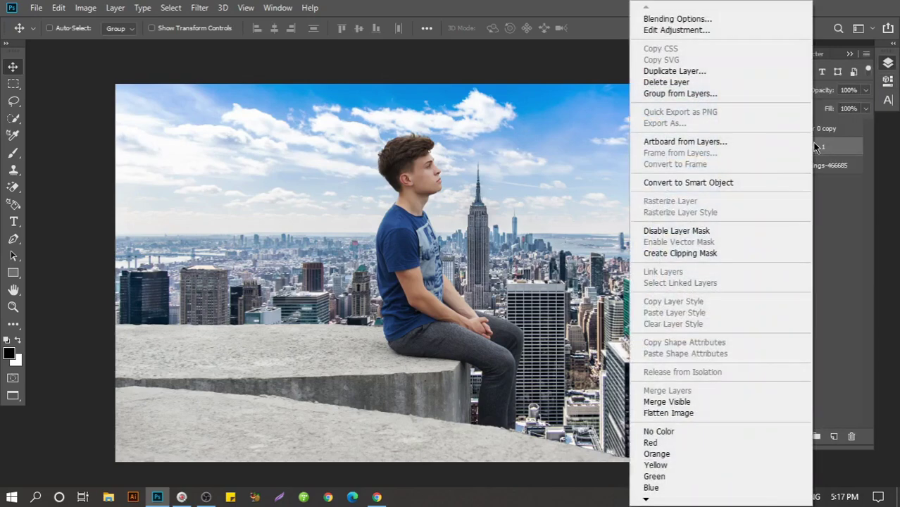
pyautogui.click(719, 254)
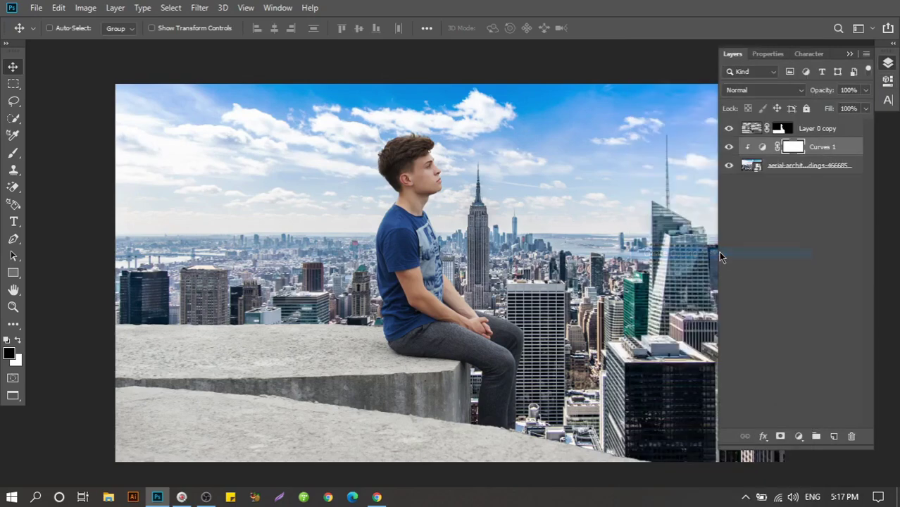
# Step: Add a Curves 2 adjustment above Layer 0 copy and clip it to the boy's layer
pyautogui.click(749, 130)
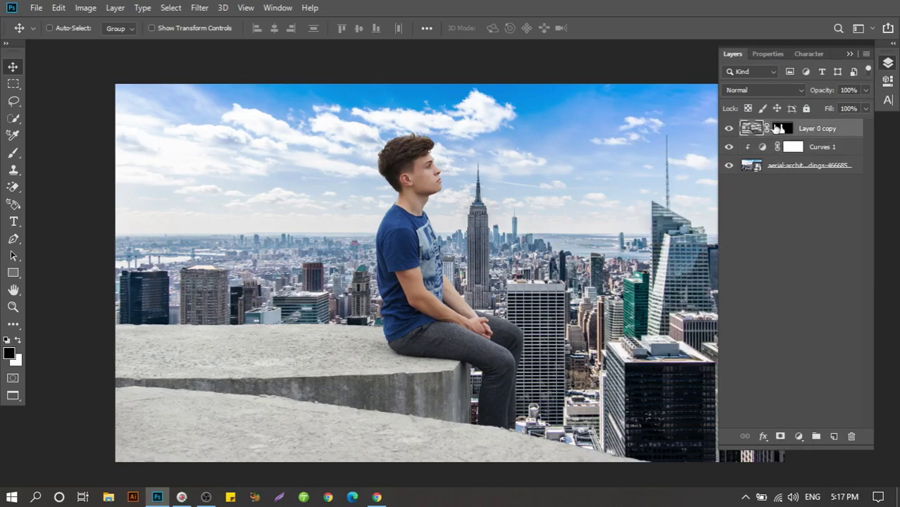
pyautogui.click(797, 434)
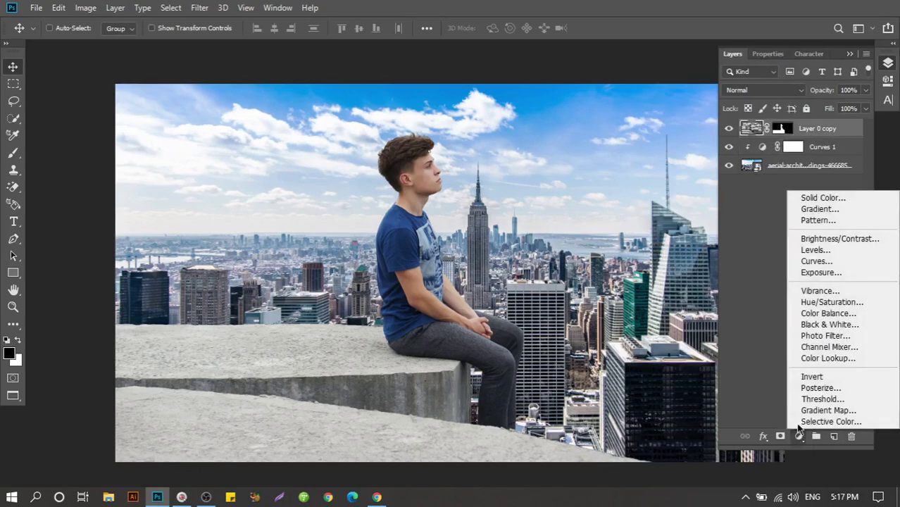
pyautogui.click(829, 262)
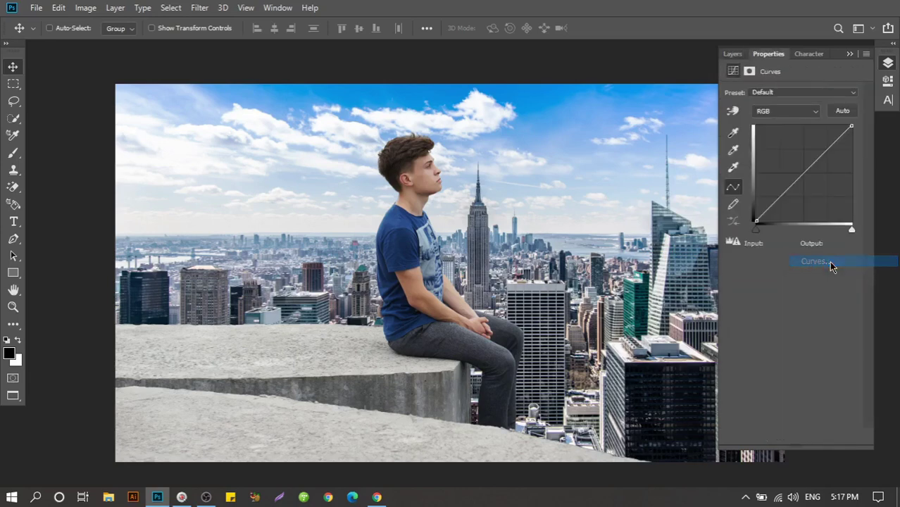
pyautogui.click(867, 54)
pyautogui.click(801, 160)
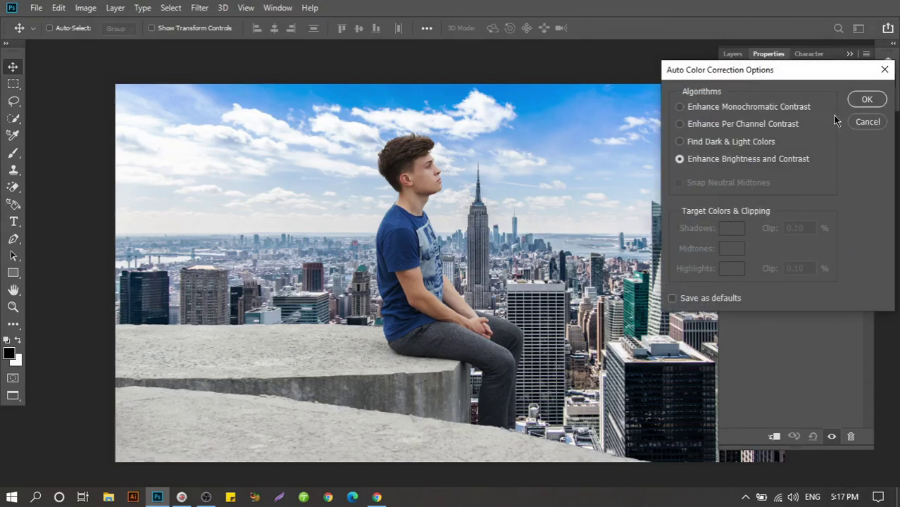
pyautogui.click(867, 100)
pyautogui.click(732, 54)
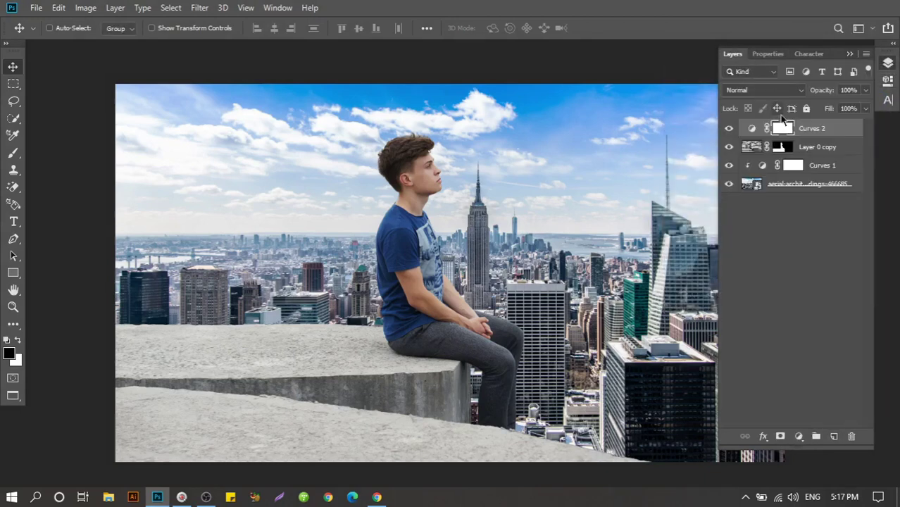
pyautogui.rightClick(804, 137)
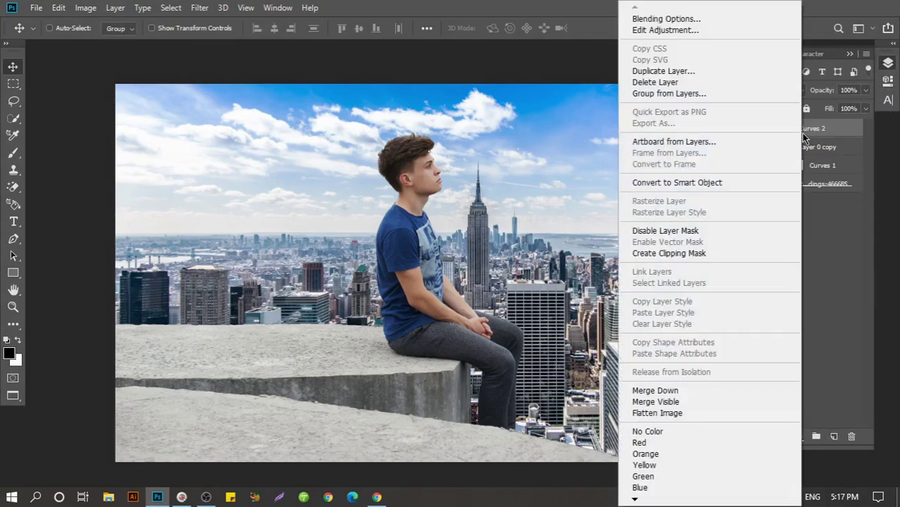
pyautogui.click(711, 253)
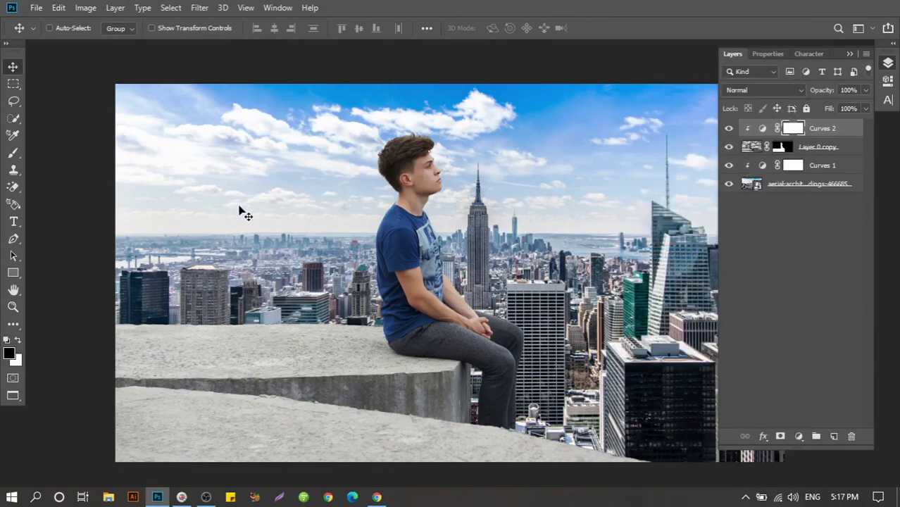
# Step: Magic Wand-select the top and lower surfaces of the concrete ledge
pyautogui.rightClick(14, 118)
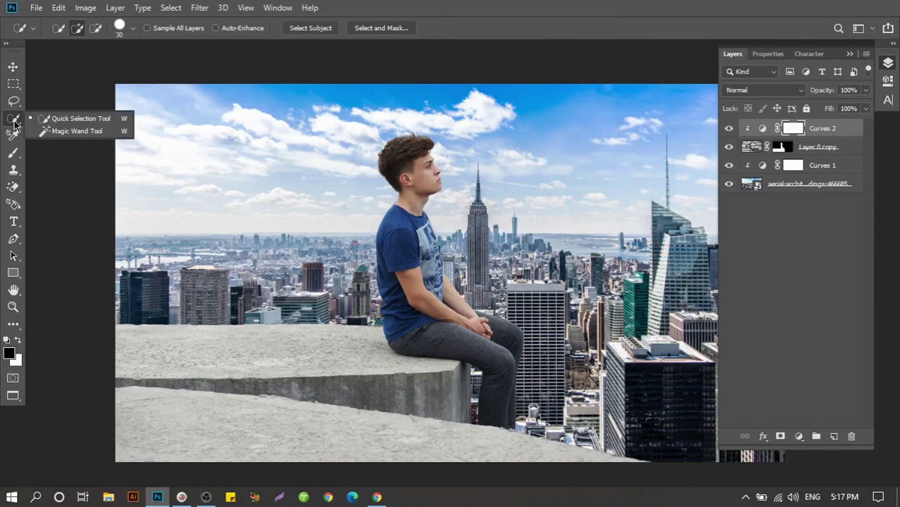
pyautogui.click(62, 132)
pyautogui.click(157, 358)
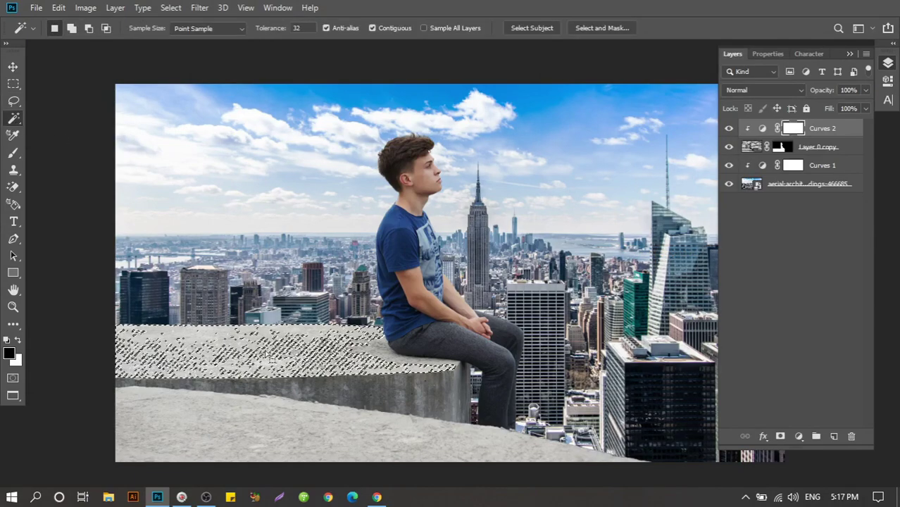
pyautogui.keyDown('shift'); pyautogui.click(214, 433); pyautogui.keyUp('shift')
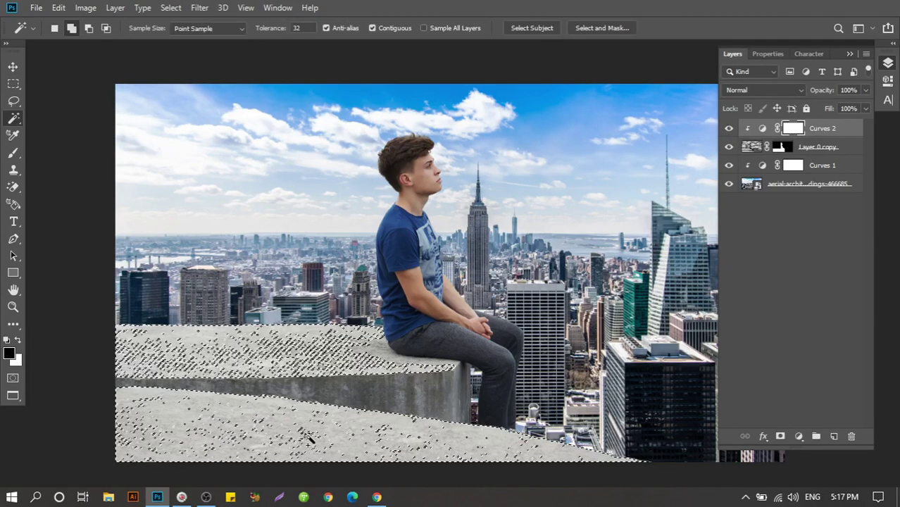
# Step: Feather the concrete ledge selection by 18 pixels
pyautogui.rightClick(280, 385)
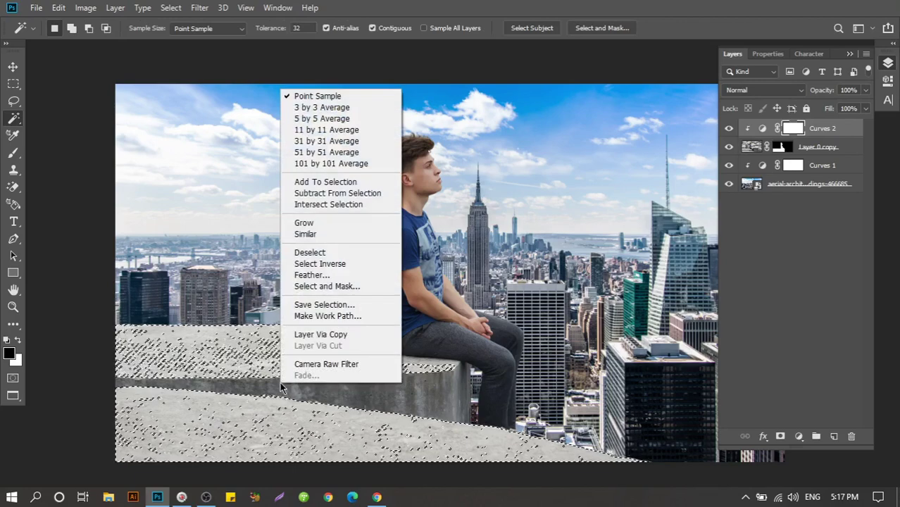
pyautogui.click(329, 276)
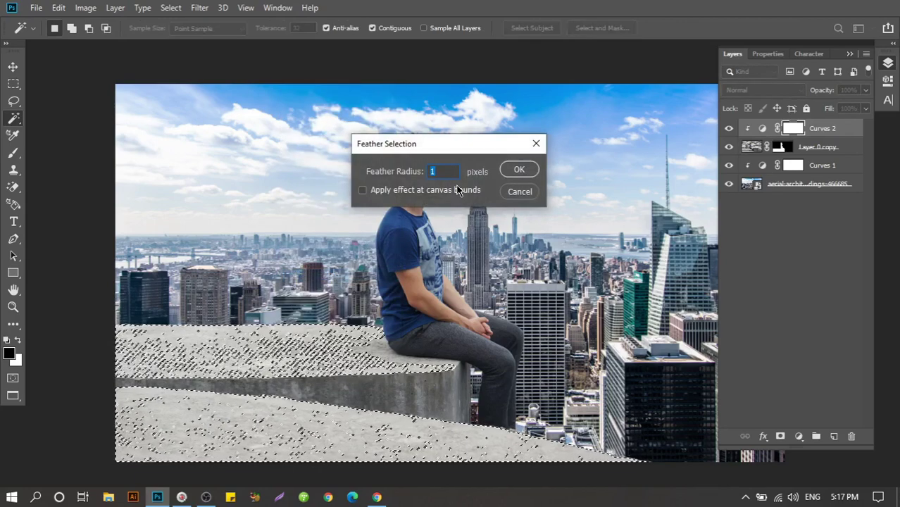
pyautogui.write('18')
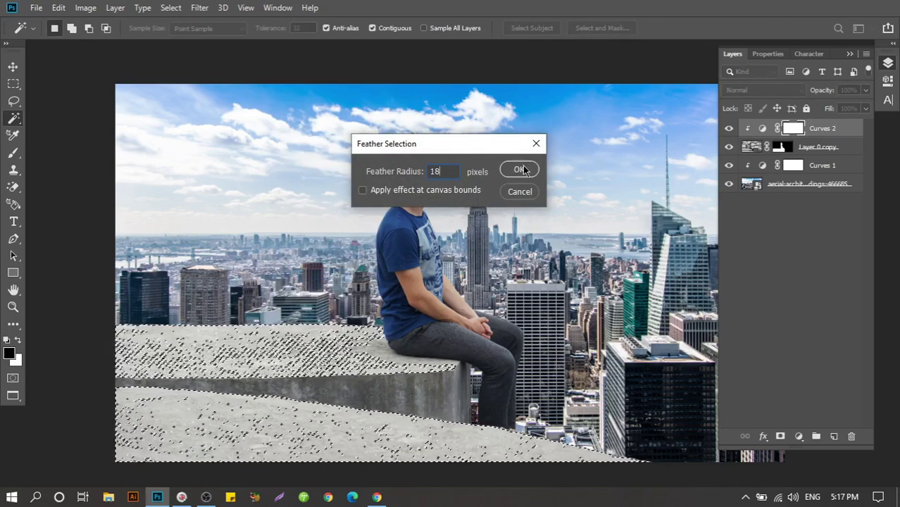
pyautogui.click(521, 167)
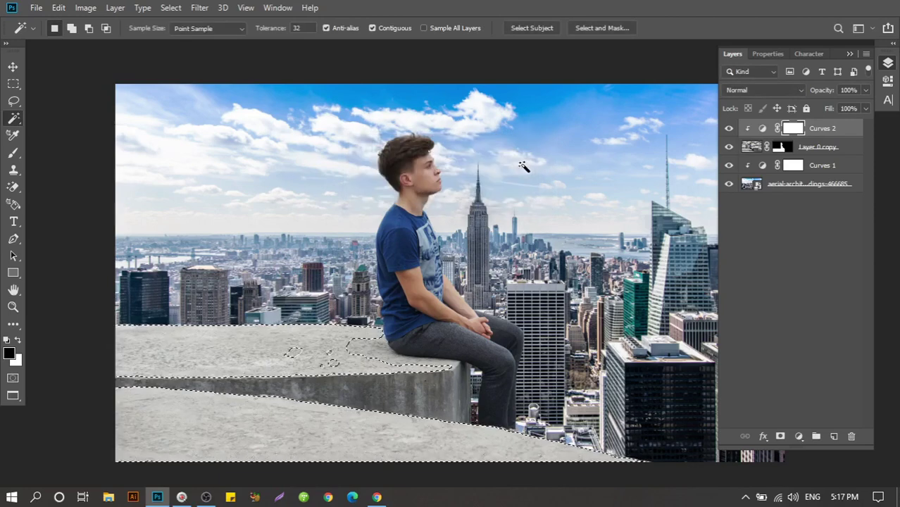
# Step: Darken the Curves 2 mask inside the ledge selection with a curve (input 145, output 118)
pyautogui.click(92, 7)
pyautogui.moveTo(106, 42)
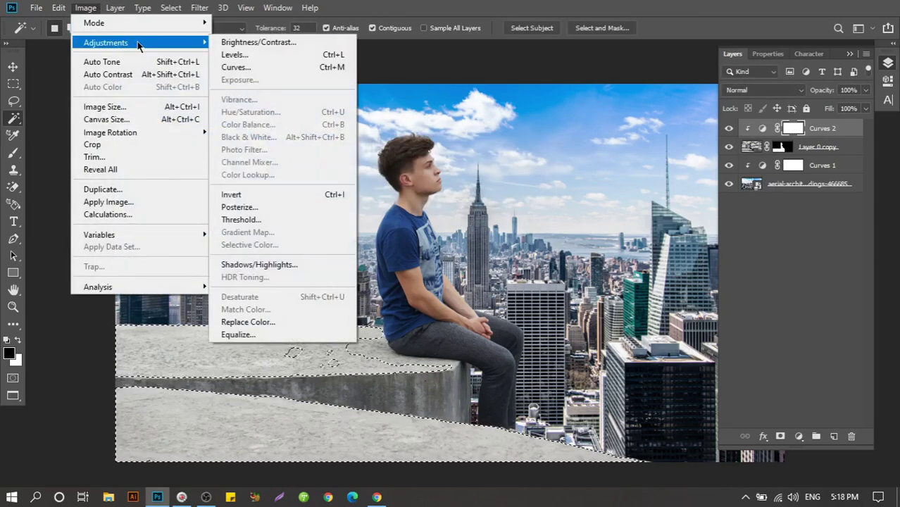
pyautogui.click(262, 67)
pyautogui.moveTo(415, 54); pyautogui.dragTo(655, 70)
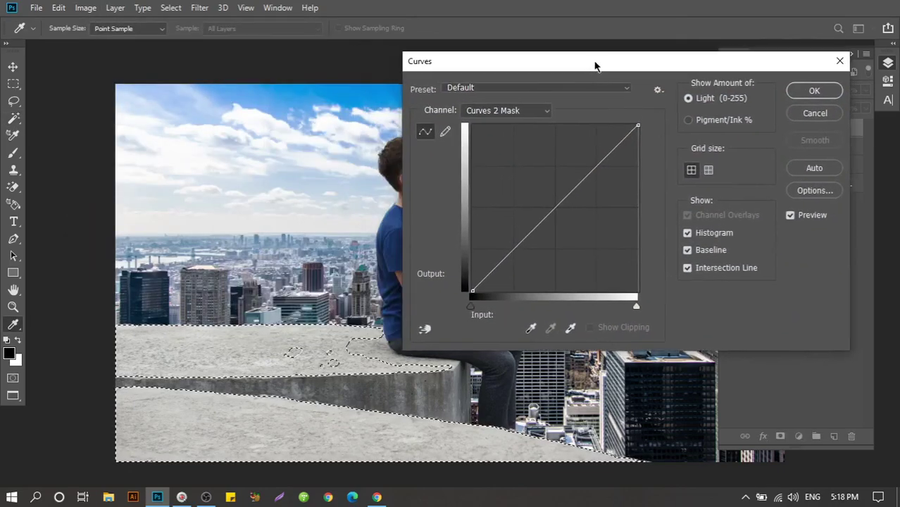
pyautogui.moveTo(613, 214); pyautogui.dragTo(625, 220)
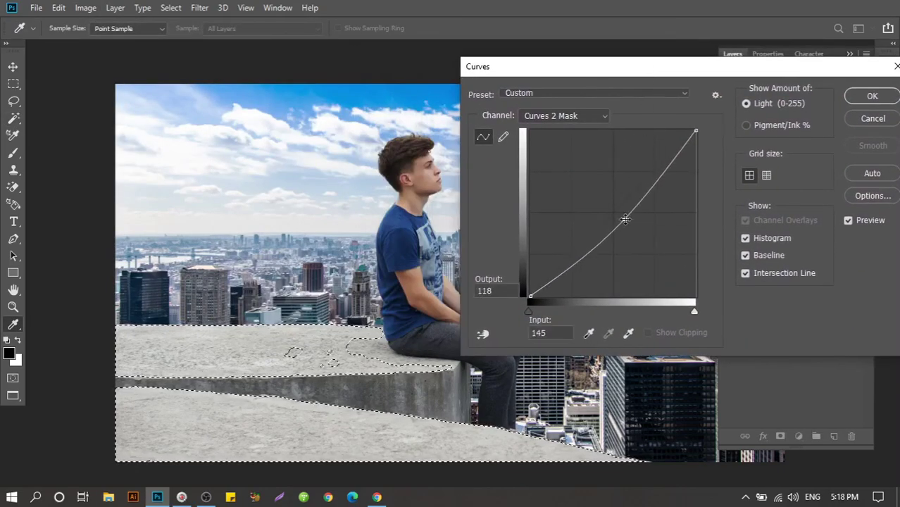
pyautogui.click(864, 97)
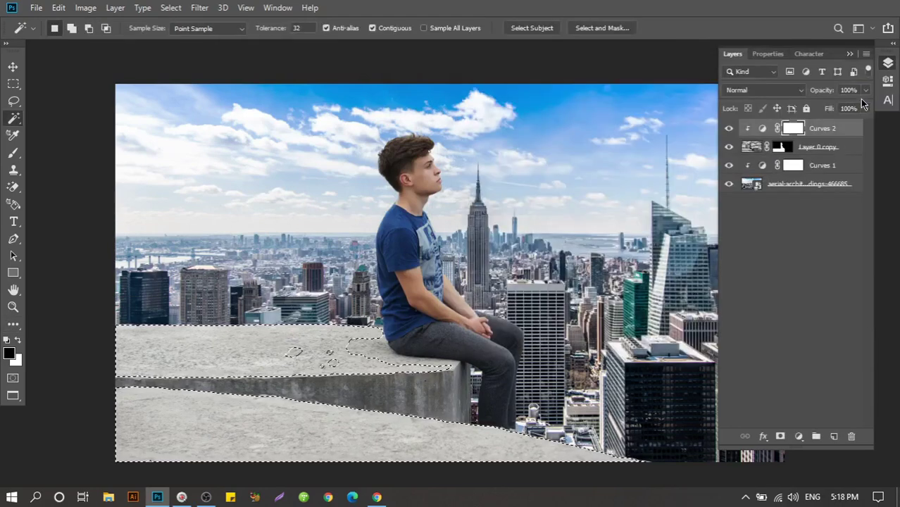
pyautogui.click(752, 147)
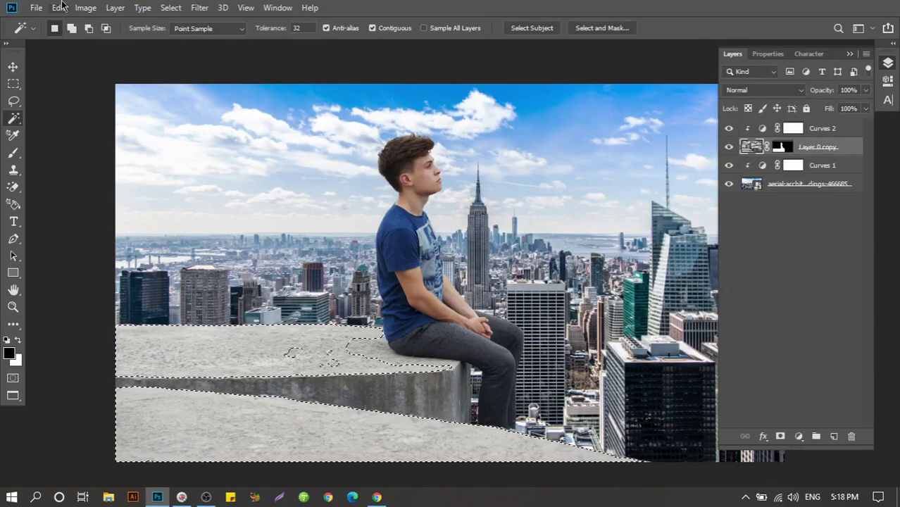
# Step: Darken the ledge on Layer 0 copy with a curve (input 160, output 106)
pyautogui.click(83, 7)
pyautogui.moveTo(105, 43)
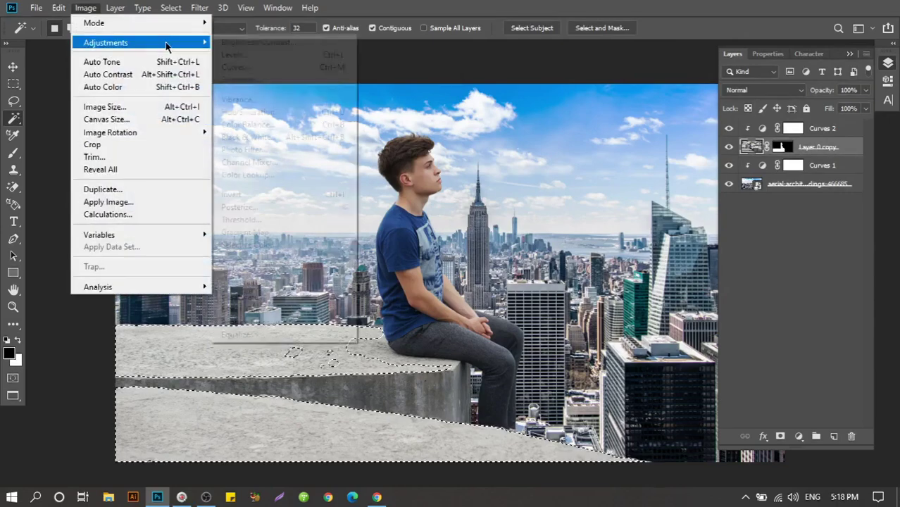
pyautogui.click(253, 67)
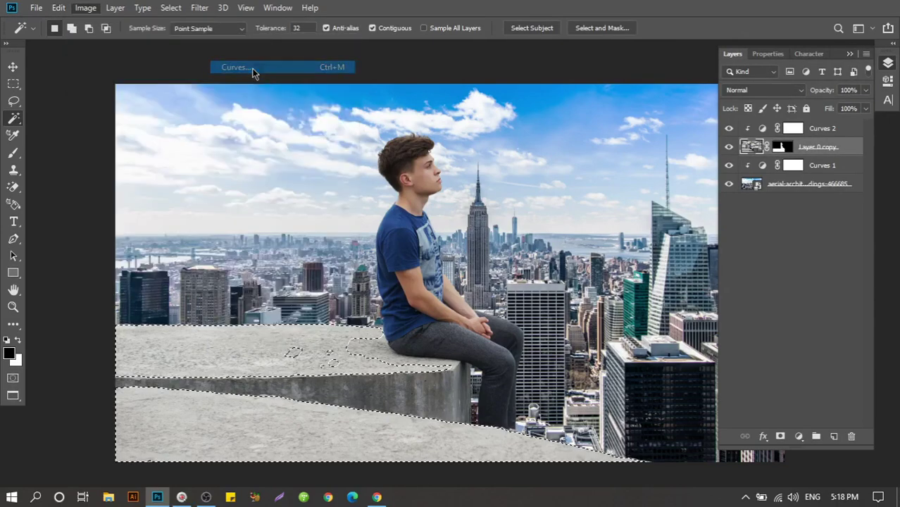
pyautogui.moveTo(359, 61); pyautogui.dragTo(616, 98)
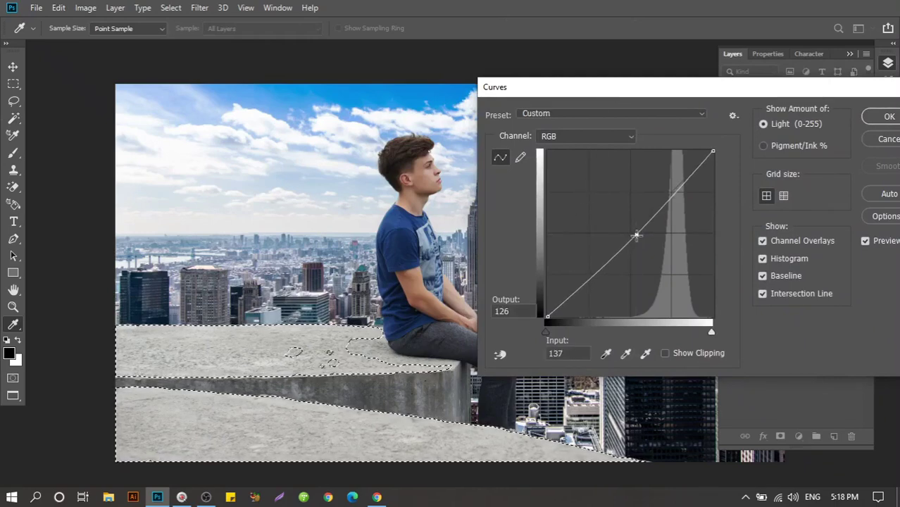
pyautogui.moveTo(631, 232); pyautogui.dragTo(651, 248)
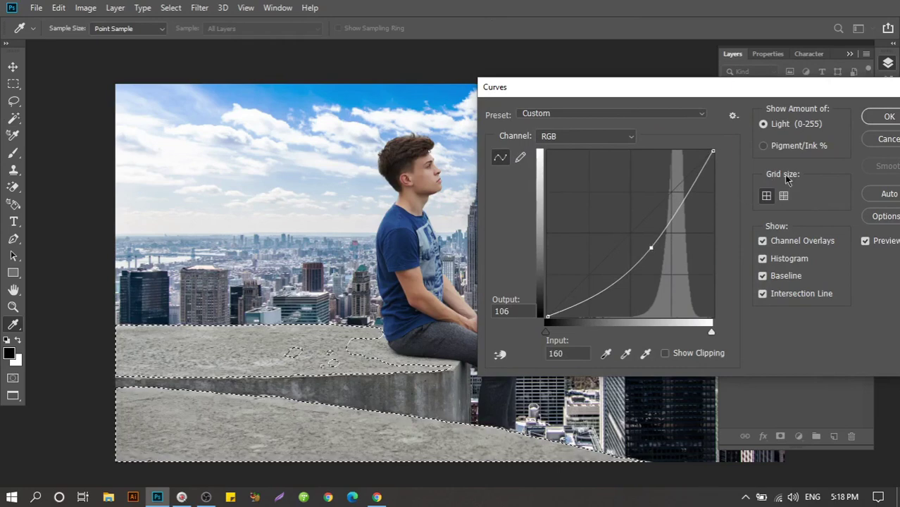
pyautogui.click(889, 116)
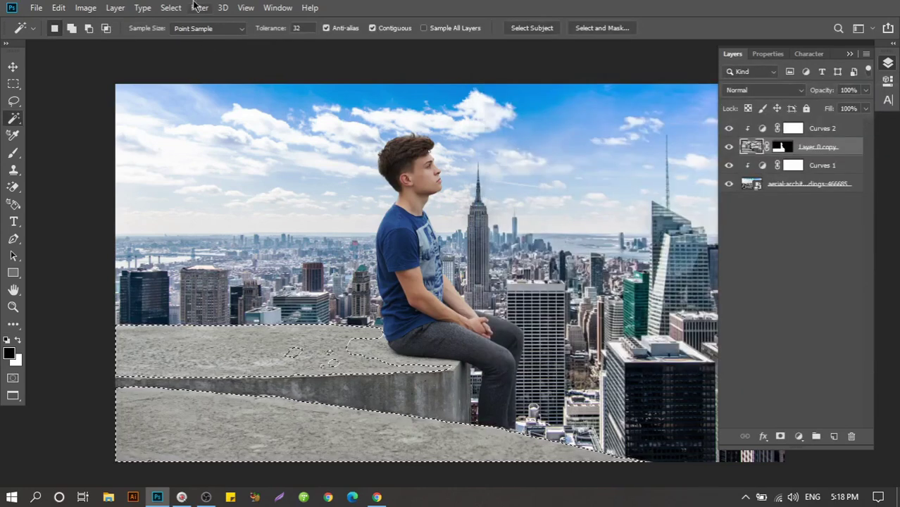
# Step: Deselect the ledge and select the aerial city background layer
pyautogui.click(170, 7)
pyautogui.click(183, 35)
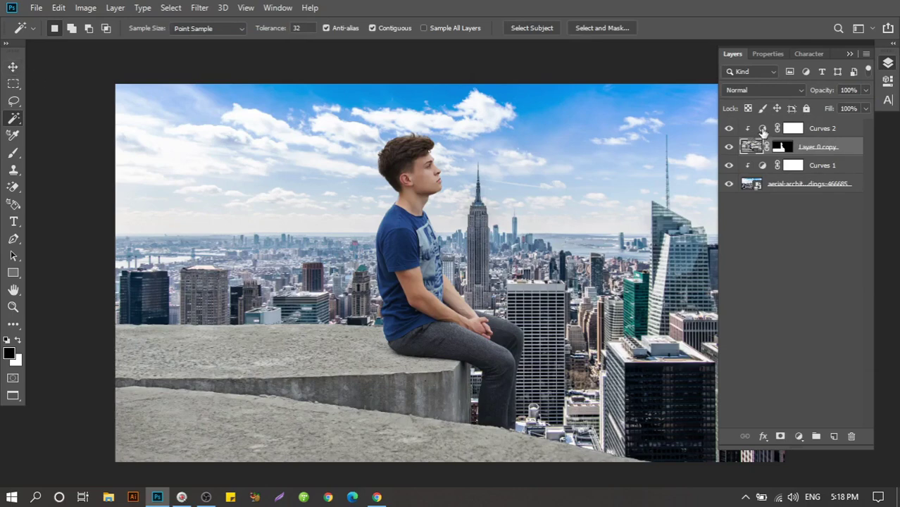
pyautogui.click(763, 132)
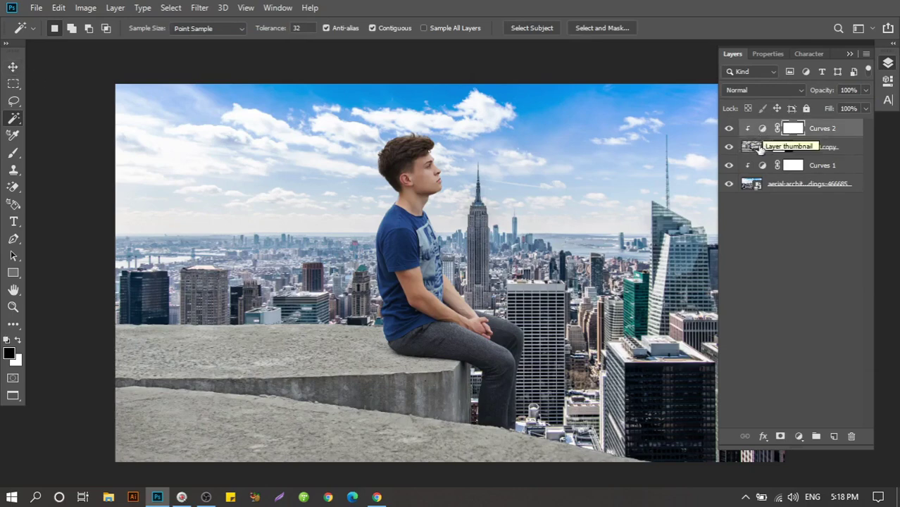
pyautogui.click(752, 184)
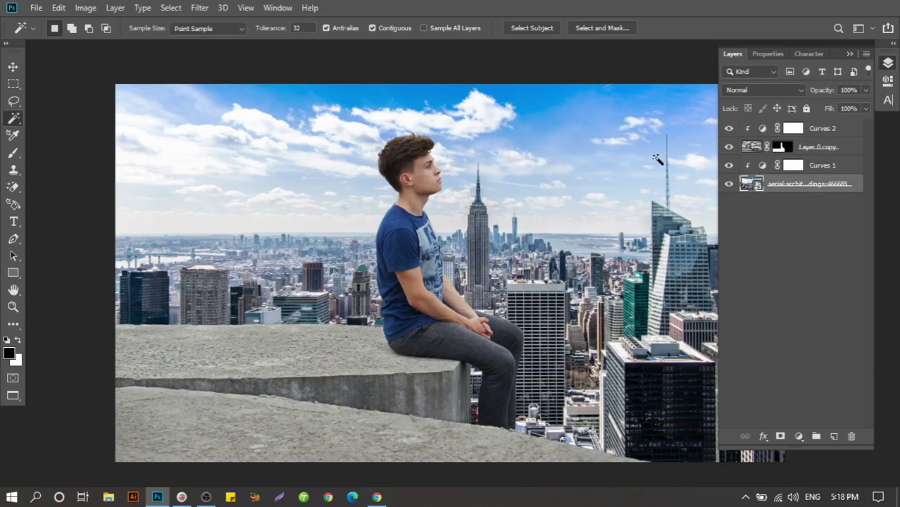
# Step: Soften the aerial skyline layer with a 10-pixel Gaussian Blur smart filter
pyautogui.click(199, 7)
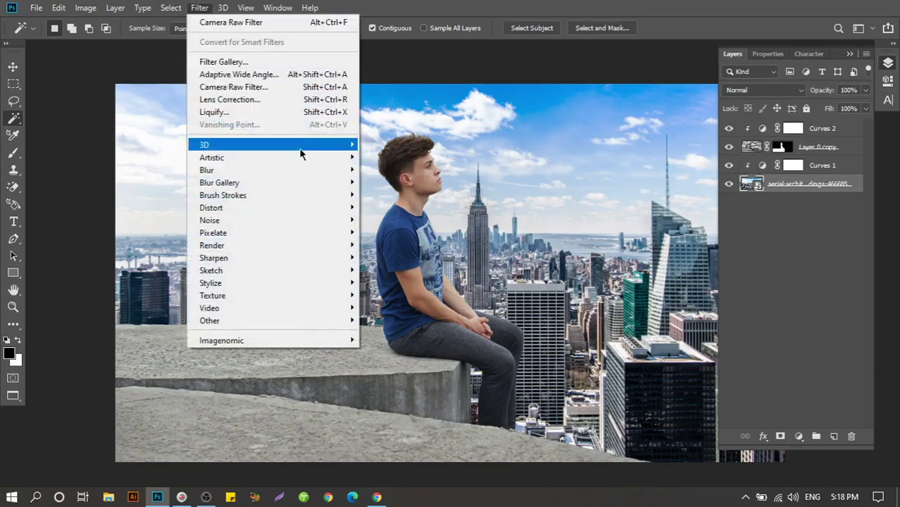
pyautogui.moveTo(268, 170)
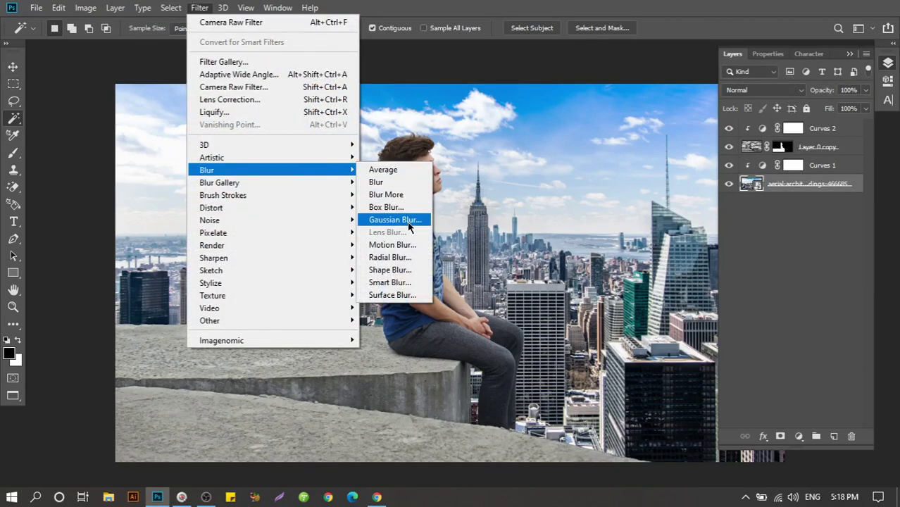
pyautogui.click(407, 220)
pyautogui.moveTo(643, 88); pyautogui.dragTo(734, 102)
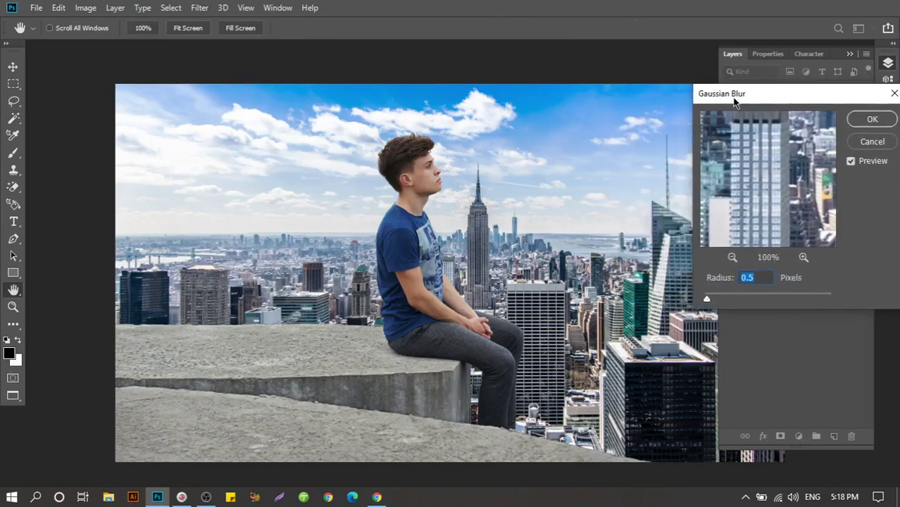
pyautogui.moveTo(708, 298); pyautogui.dragTo(732, 301)
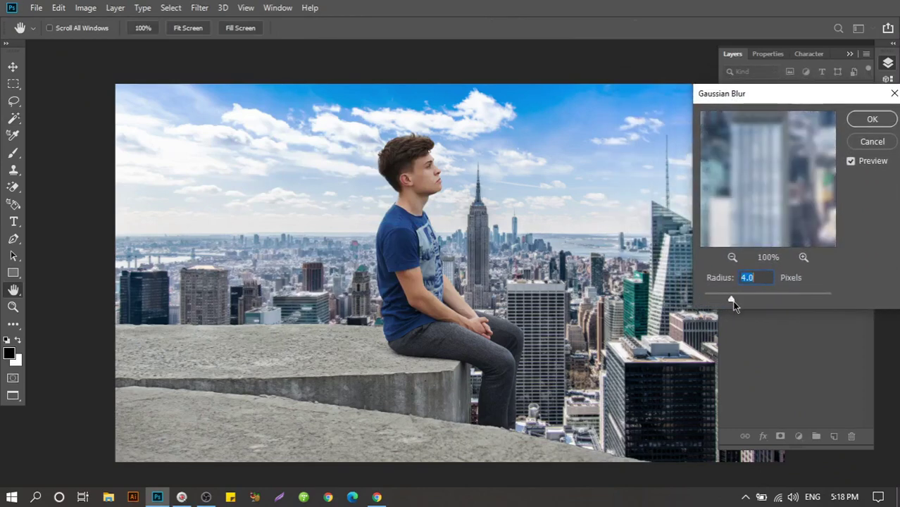
pyautogui.moveTo(733, 301); pyautogui.dragTo(744, 301)
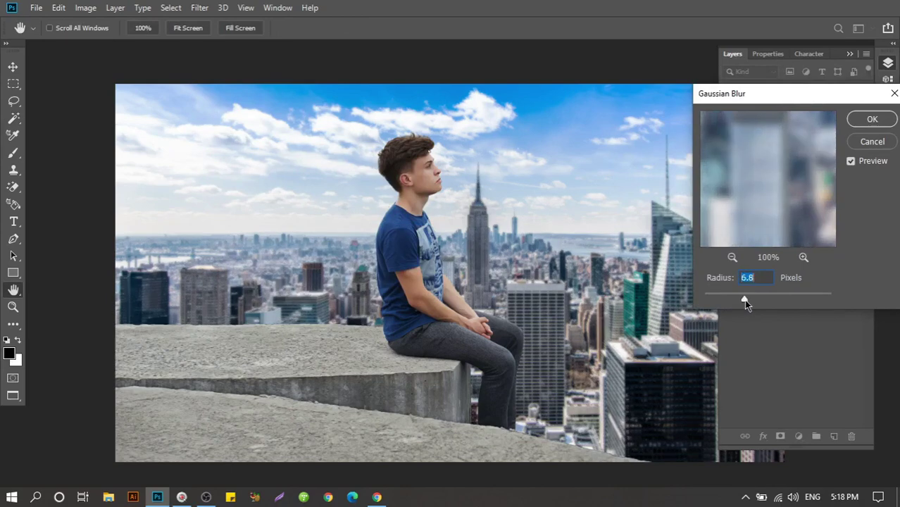
pyautogui.moveTo(745, 299); pyautogui.dragTo(752, 300)
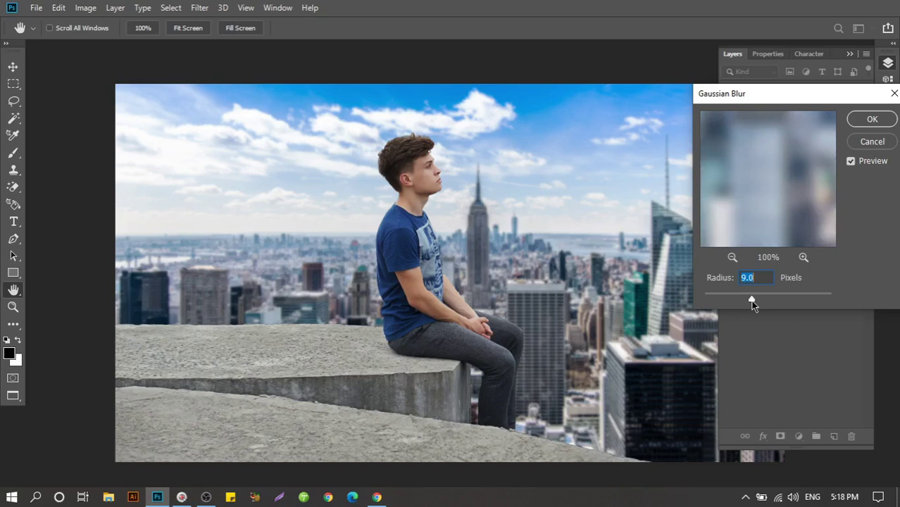
pyautogui.write('10')
pyautogui.click(872, 120)
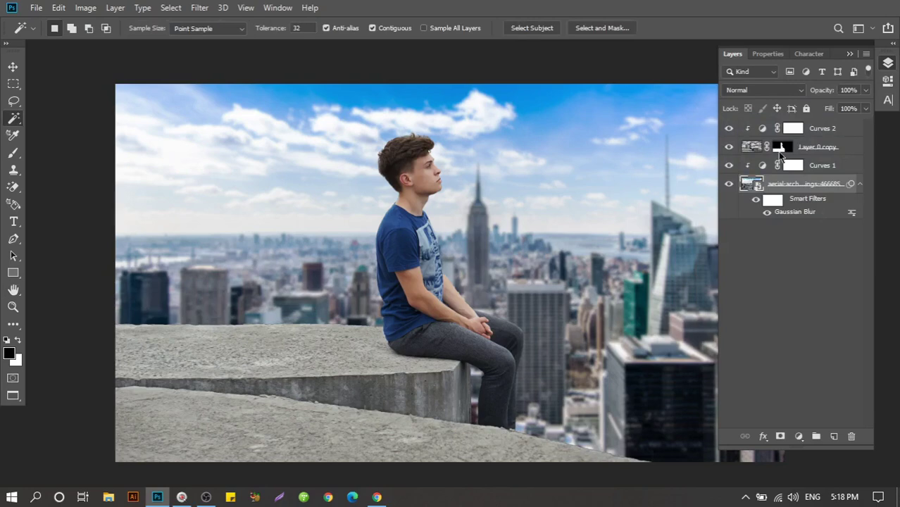
# Step: Darken the blurred skyline's midtones with a gentle Curves smart filter
pyautogui.click(90, 8)
pyautogui.moveTo(105, 43)
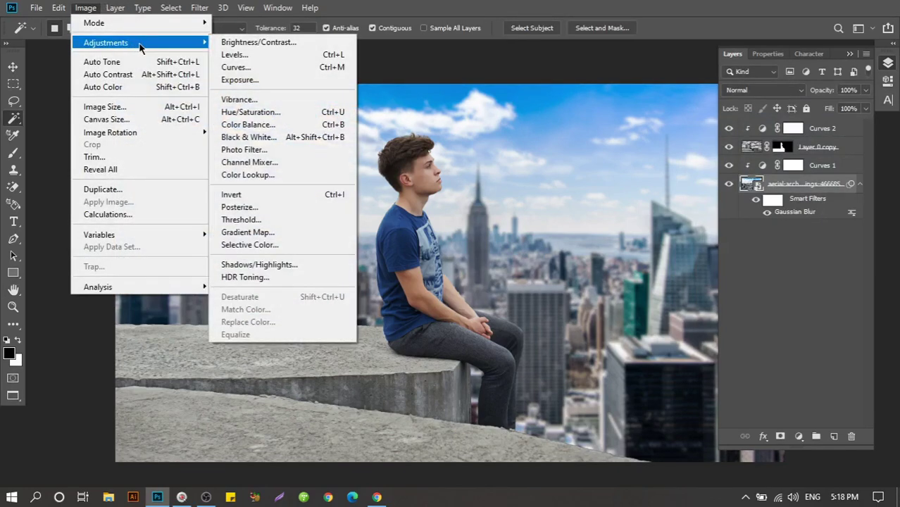
pyautogui.click(247, 69)
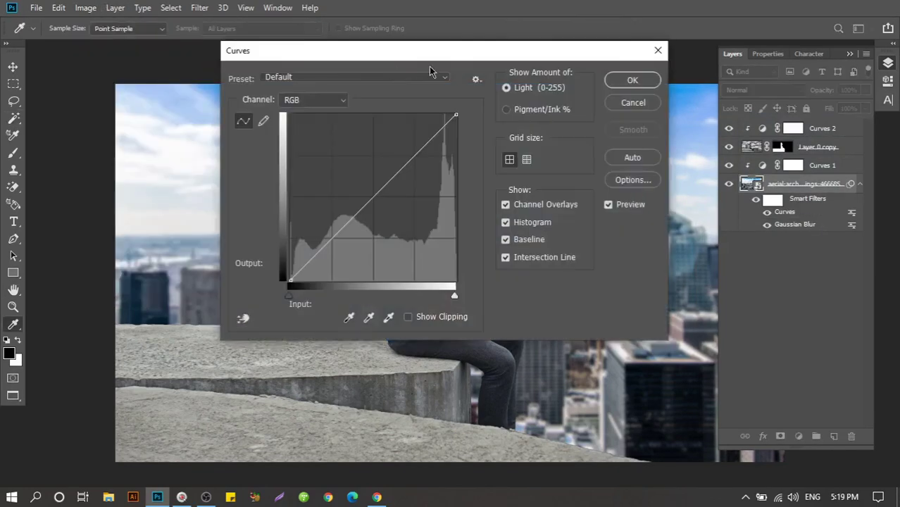
pyautogui.moveTo(407, 55); pyautogui.dragTo(773, 79)
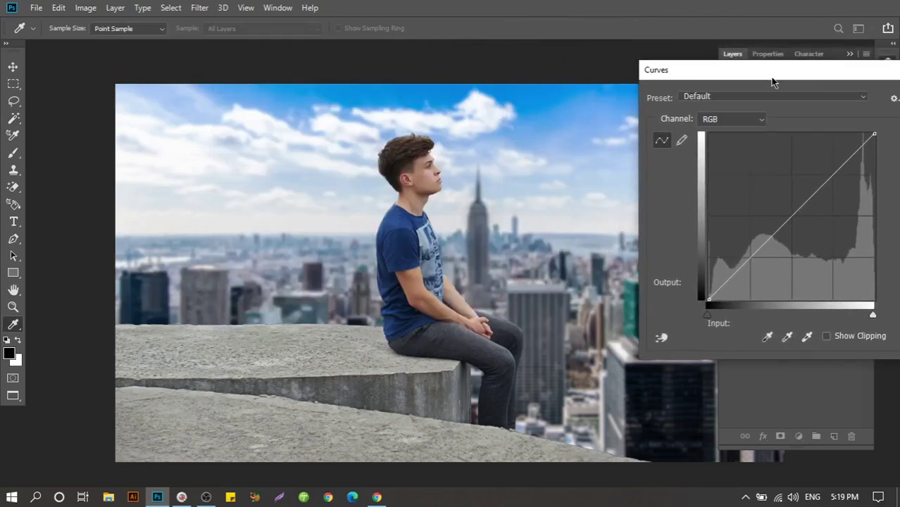
pyautogui.moveTo(798, 209); pyautogui.dragTo(800, 219)
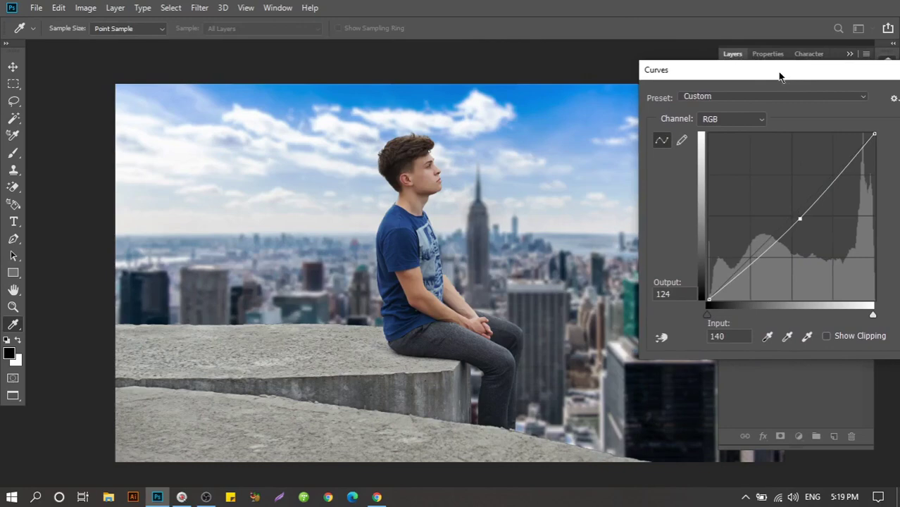
pyautogui.moveTo(779, 76); pyautogui.dragTo(556, 88)
pyautogui.click(824, 117)
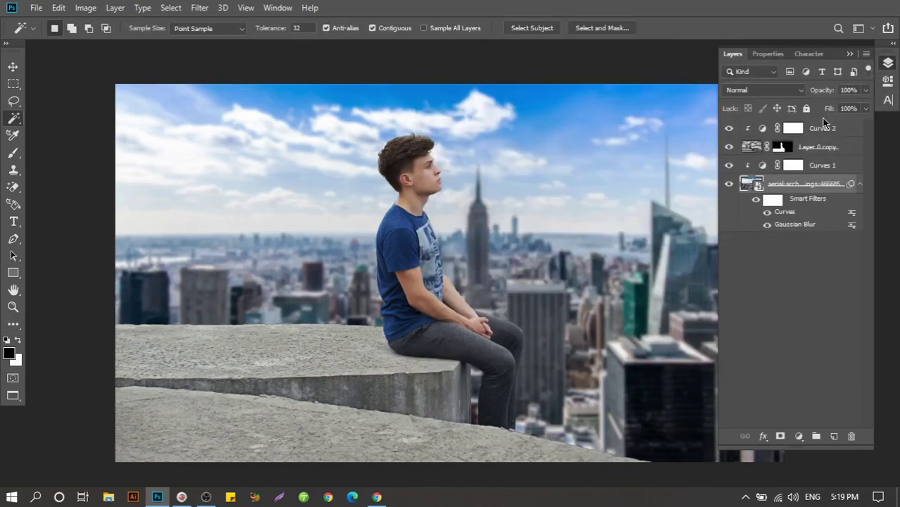
# Step: Darken the boy's midtones on Layer 0 copy with a gentle curve
pyautogui.click(761, 131)
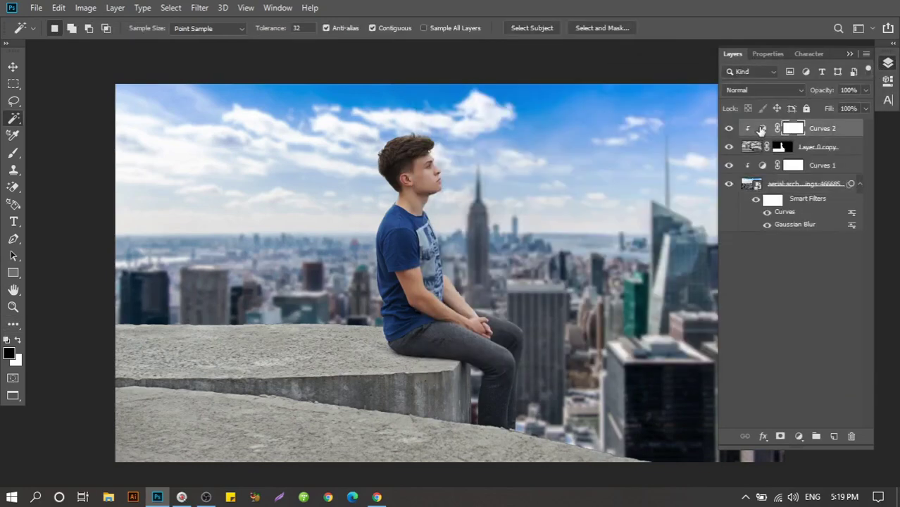
pyautogui.click(752, 145)
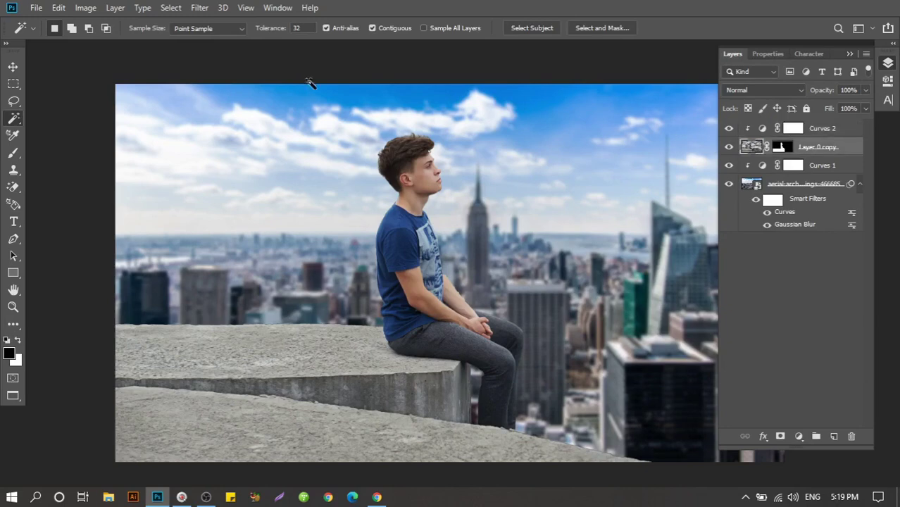
pyautogui.click(90, 8)
pyautogui.moveTo(106, 43)
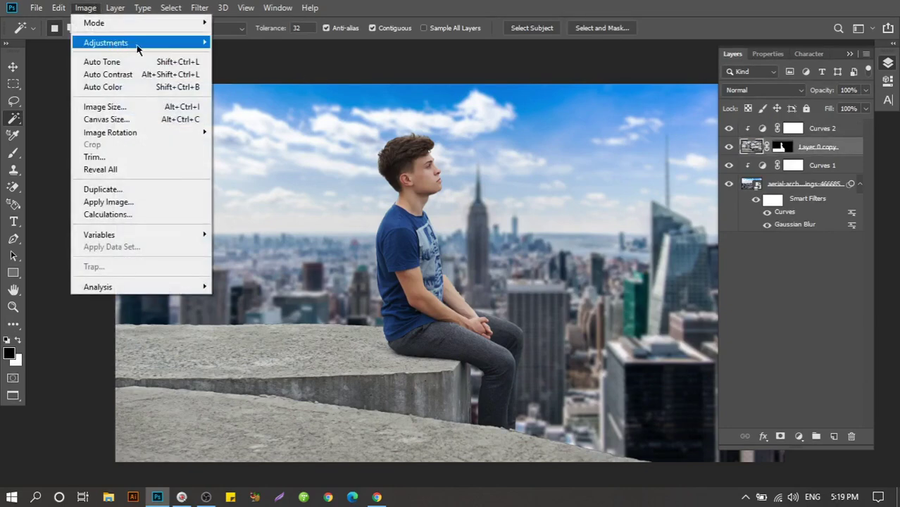
pyautogui.click(271, 68)
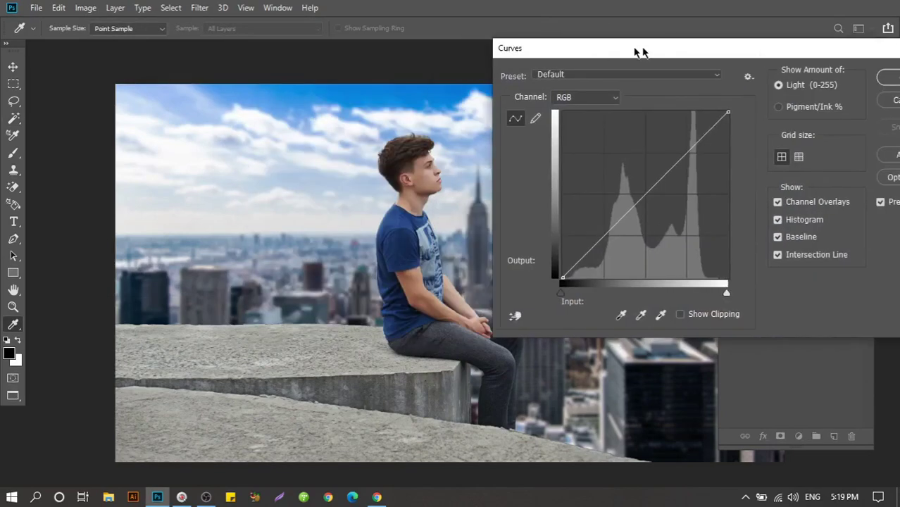
pyautogui.moveTo(392, 51); pyautogui.dragTo(679, 50)
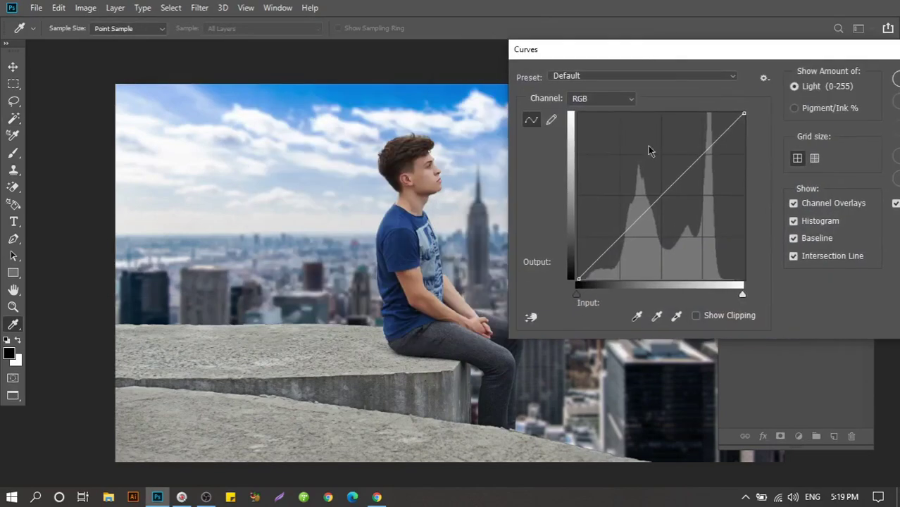
pyautogui.click(665, 195)
pyautogui.moveTo(665, 195); pyautogui.dragTo(667, 200)
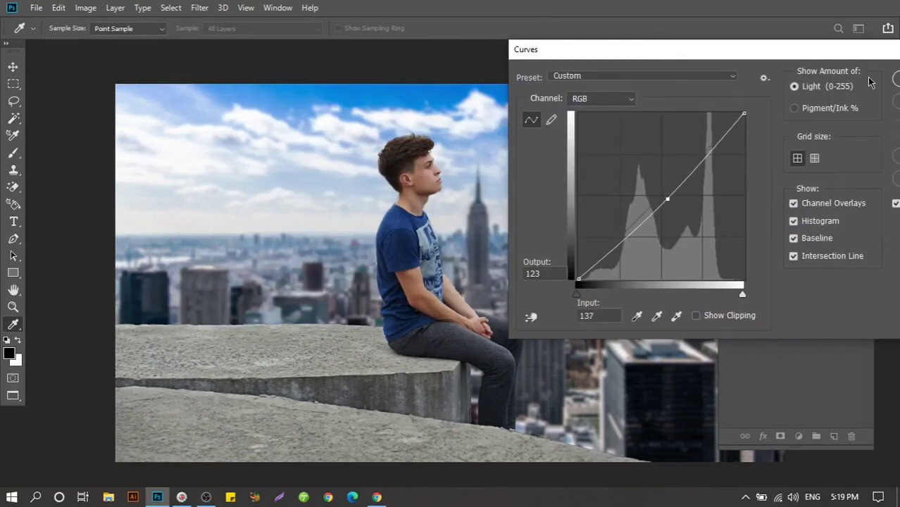
pyautogui.moveTo(846, 56); pyautogui.dragTo(751, 62)
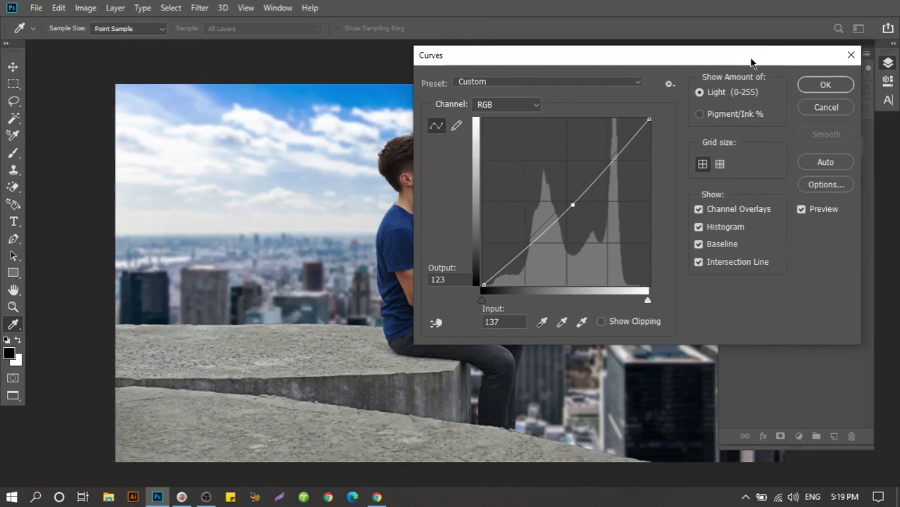
pyautogui.click(828, 86)
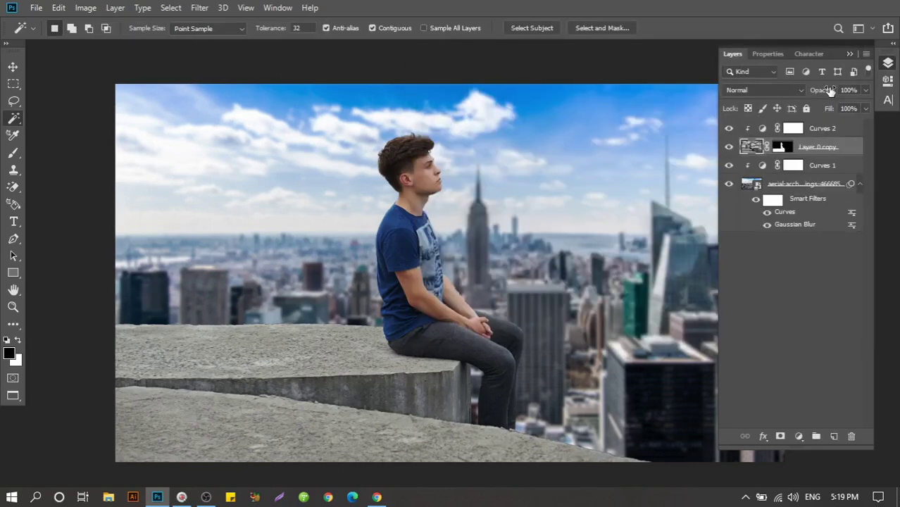
# Step: Zoom in on the boy's forearm and target the Layer 0 copy mask
pyautogui.click(850, 54)
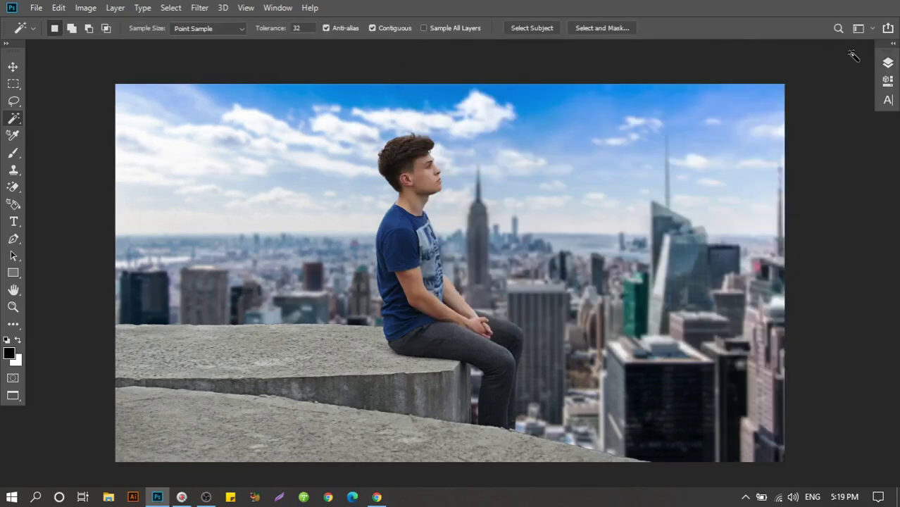
pyautogui.hotkey('ctrl', '0')
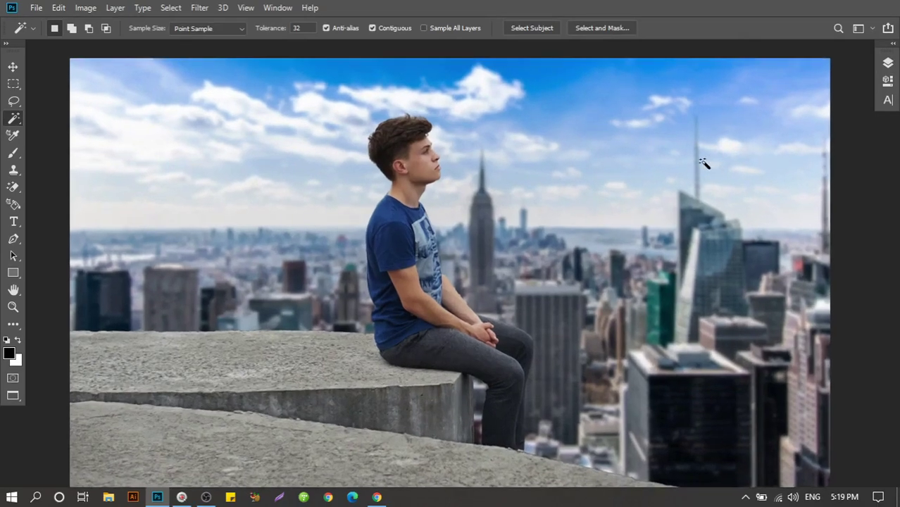
pyautogui.press('v')
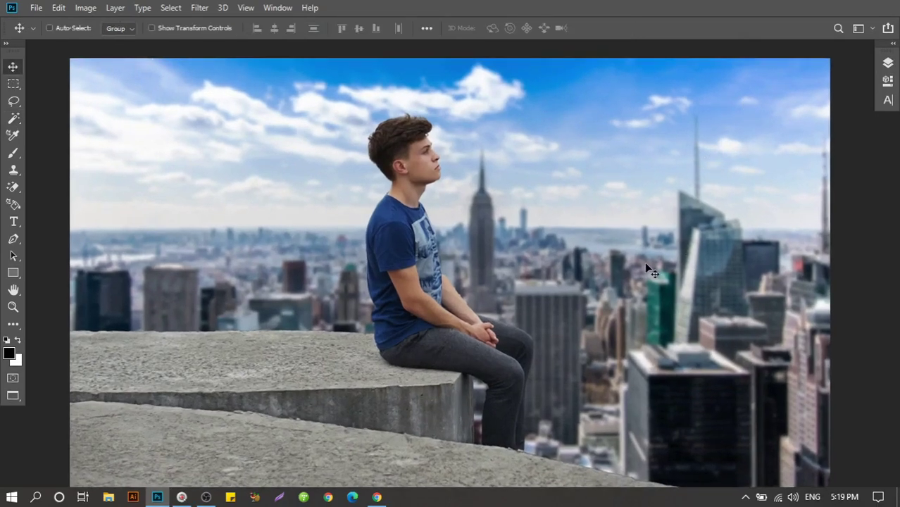
pyautogui.press('z')
pyautogui.moveTo(455, 304); pyautogui.dragTo(541, 338)
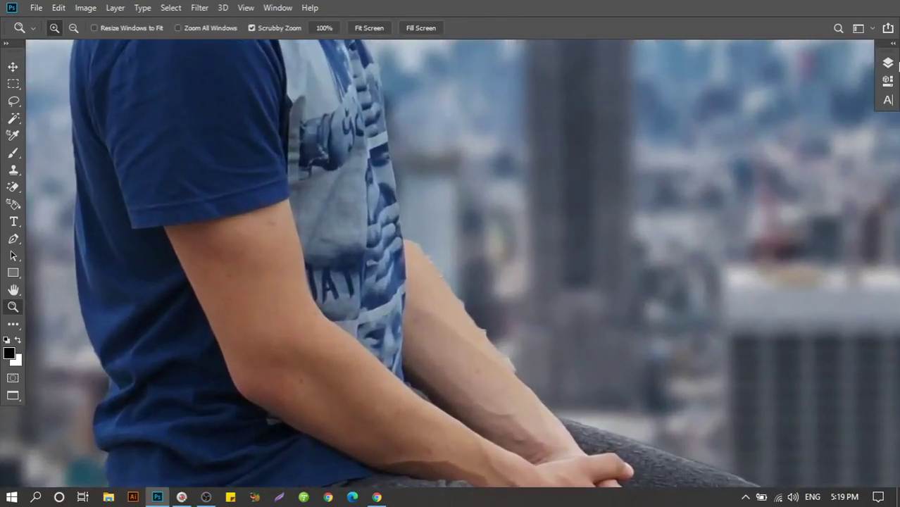
pyautogui.click(889, 65)
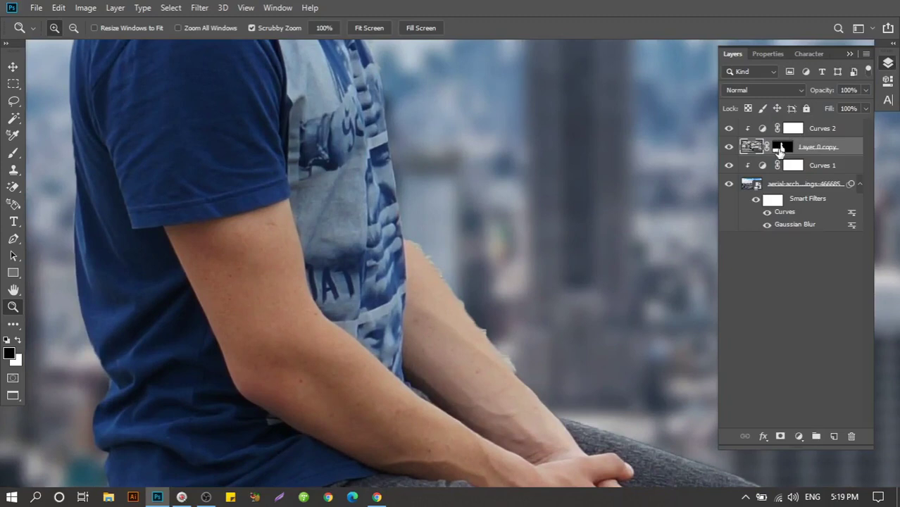
pyautogui.click(779, 148)
# Step: Paint black with a Hard Round brush to remove the whitish halo along the forearm
pyautogui.click(13, 152)
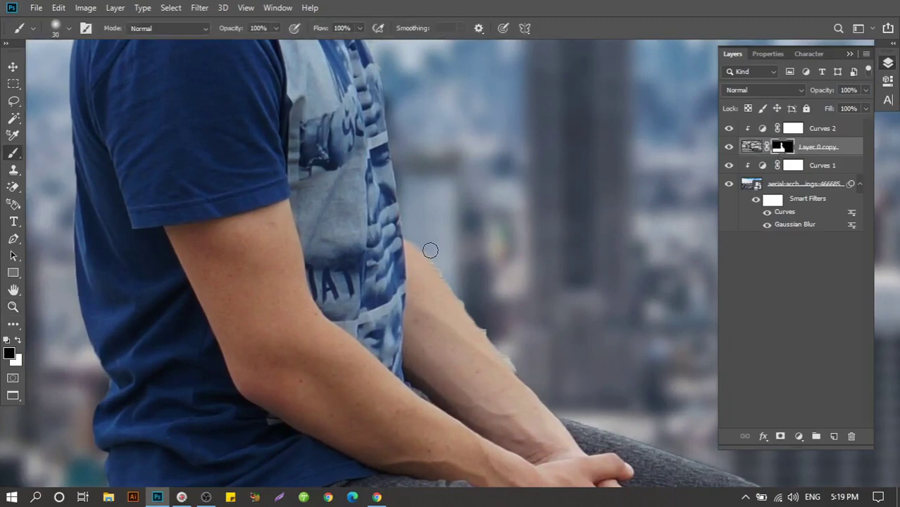
pyautogui.moveTo(444, 274)
pyautogui.mouseDown()
pyautogui.moveTo(467, 315)
pyautogui.moveTo(512, 351)
pyautogui.mouseUp()
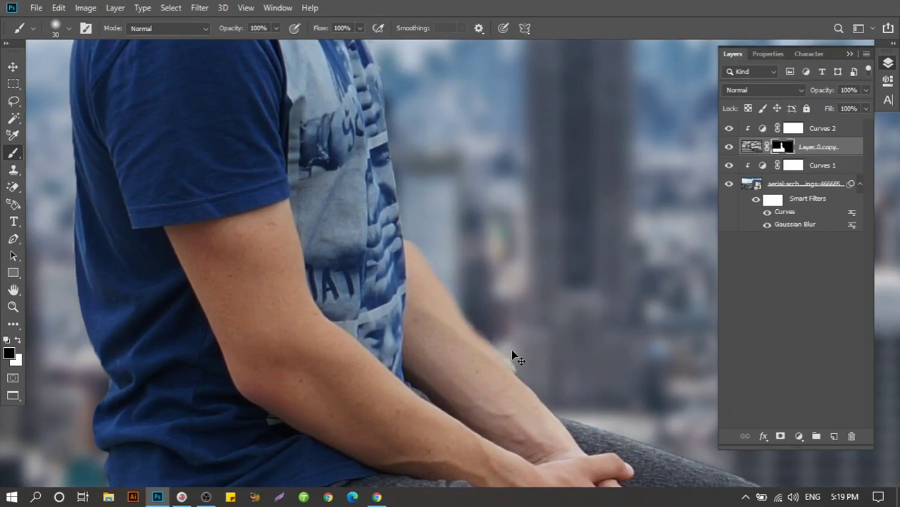
pyautogui.rightClick(434, 146)
pyautogui.click(525, 269)
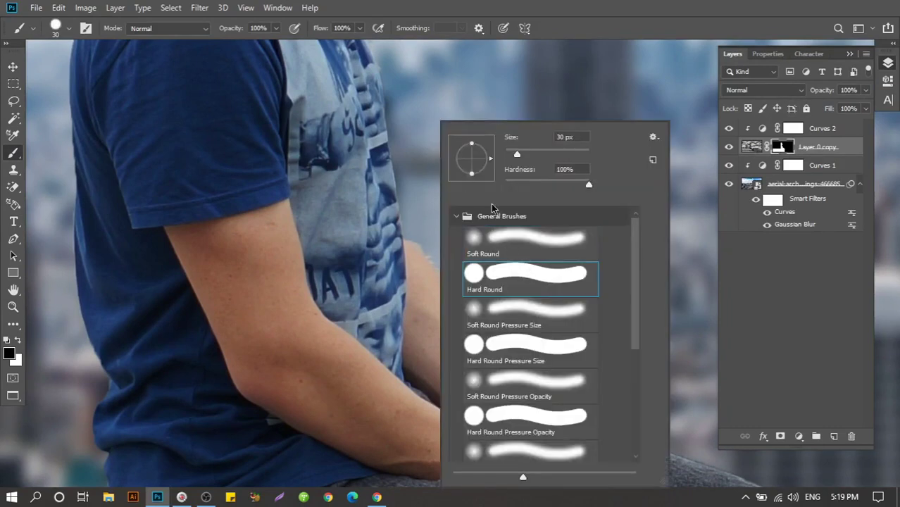
pyautogui.click(426, 141)
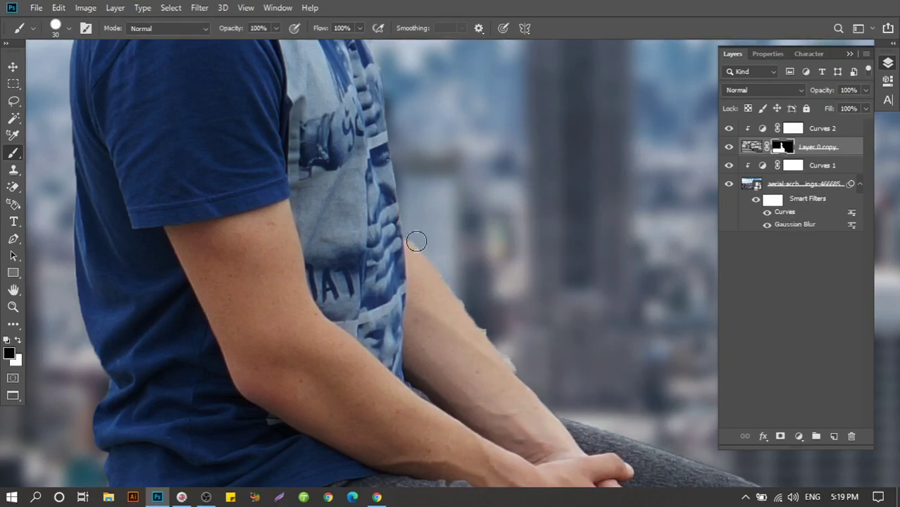
pyautogui.moveTo(416, 242)
pyautogui.mouseDown()
pyautogui.moveTo(412, 235)
pyautogui.moveTo(527, 369)
pyautogui.mouseUp()
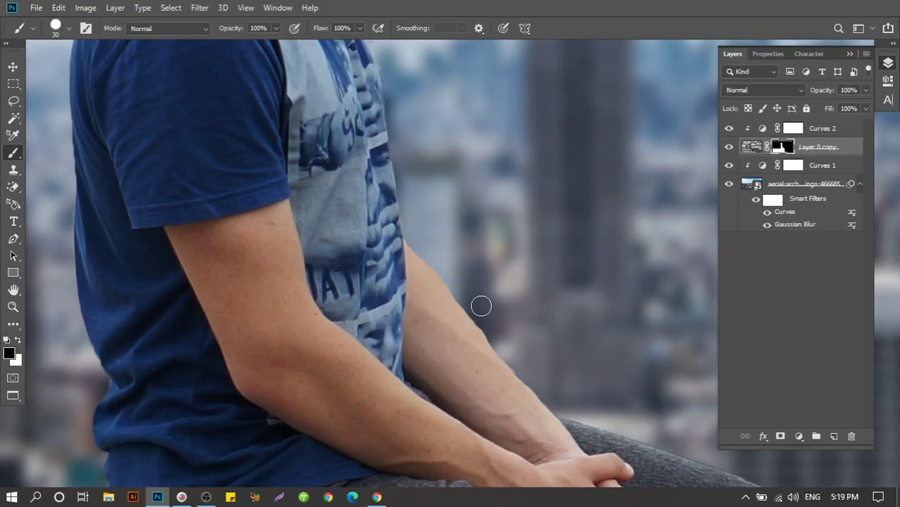
# Step: Inspect the shirt and arm edges, fit the image on screen, and select Curves 2
pyautogui.scroll(-1, 510, 303)
pyautogui.scroll(-2, 511, 303)
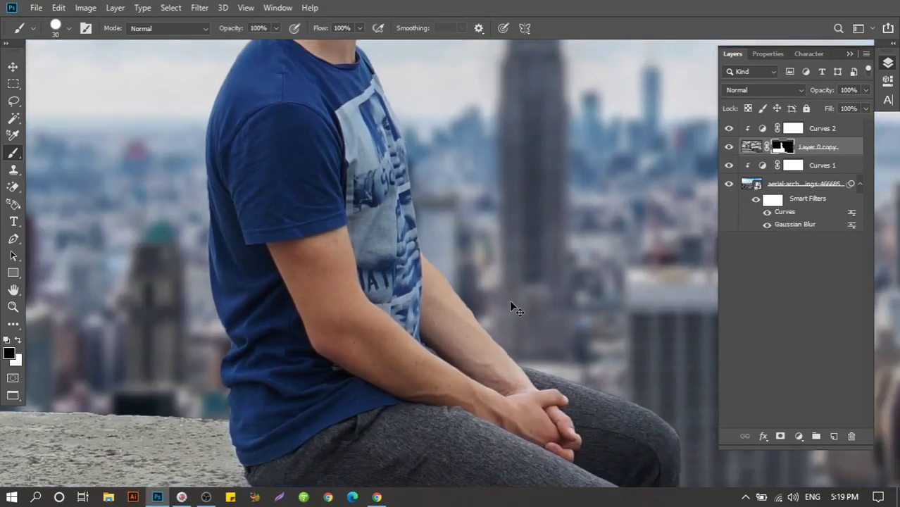
pyautogui.scroll(-2, 510, 303)
pyautogui.press('z')
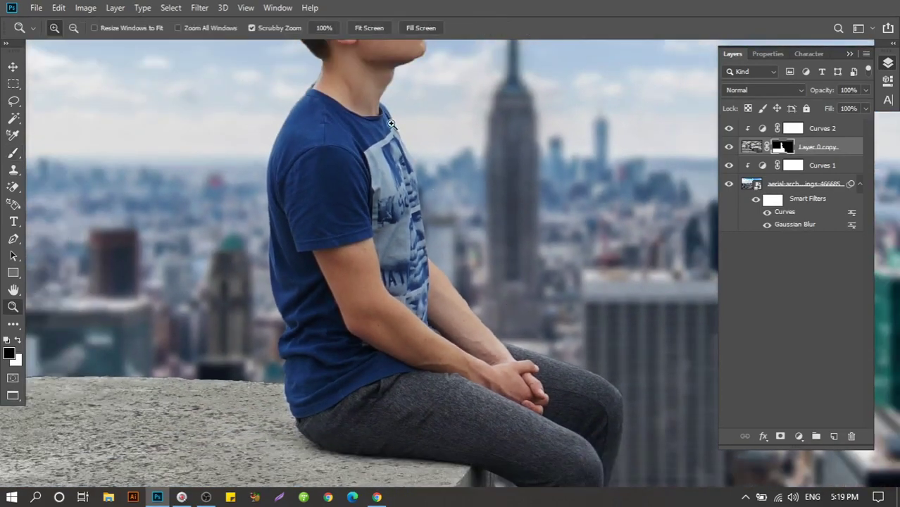
pyautogui.moveTo(391, 124)
pyautogui.mouseDown()
pyautogui.moveTo(496, 217)
pyautogui.moveTo(389, 139)
pyautogui.mouseUp()
pyautogui.hotkey('ctrl', '0')
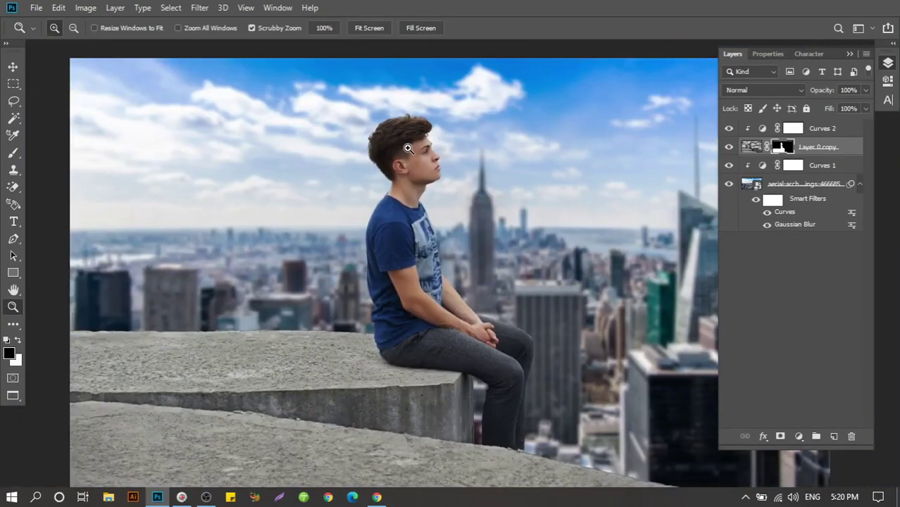
pyautogui.press('v')
pyautogui.click(765, 129)
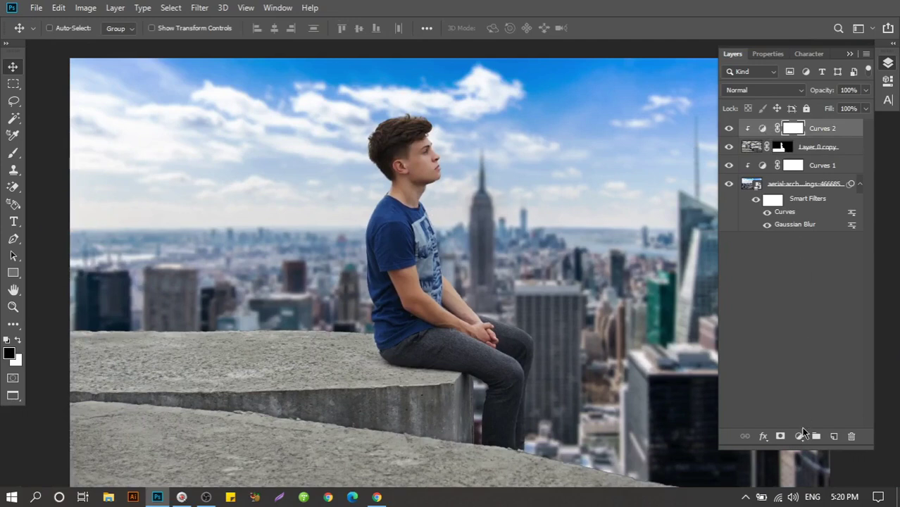
# Step: Add a Curves 3 adjustment layer auto-corrected with Find Dark & Light Colors
pyautogui.click(800, 437)
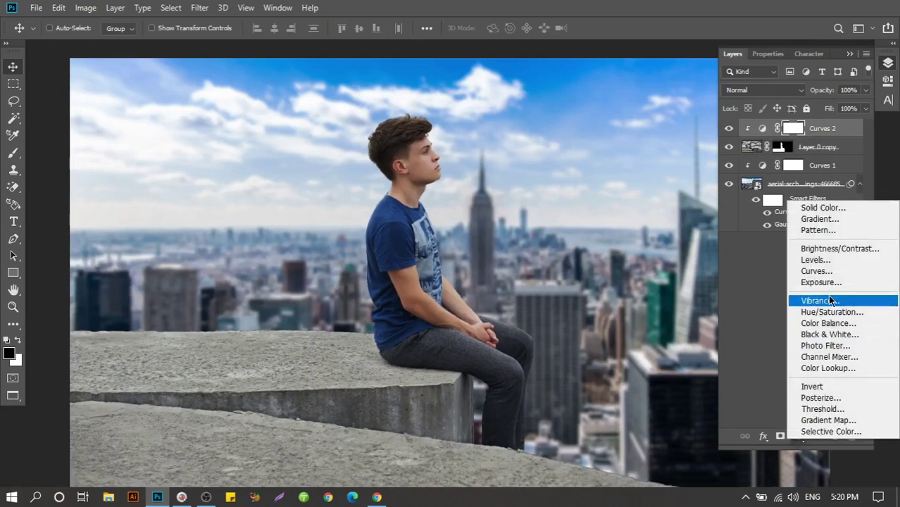
pyautogui.click(835, 272)
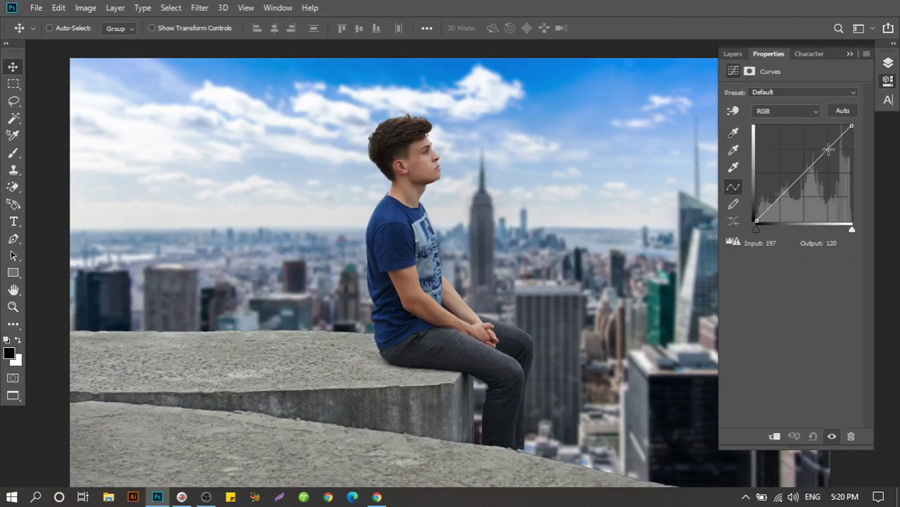
pyautogui.click(862, 55)
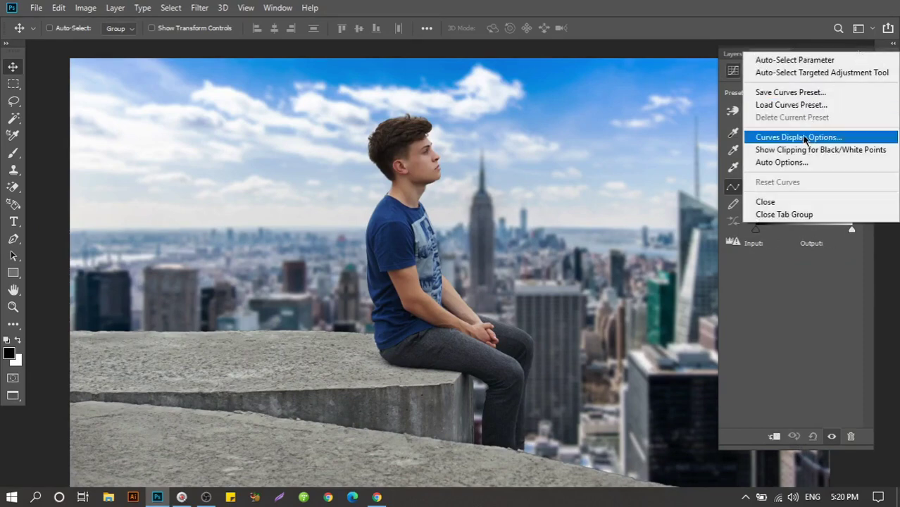
pyautogui.click(804, 162)
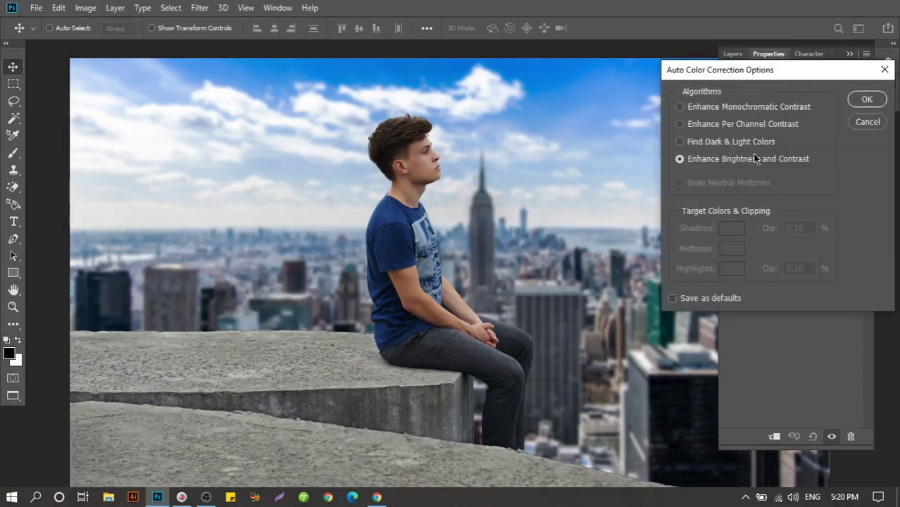
pyautogui.click(708, 141)
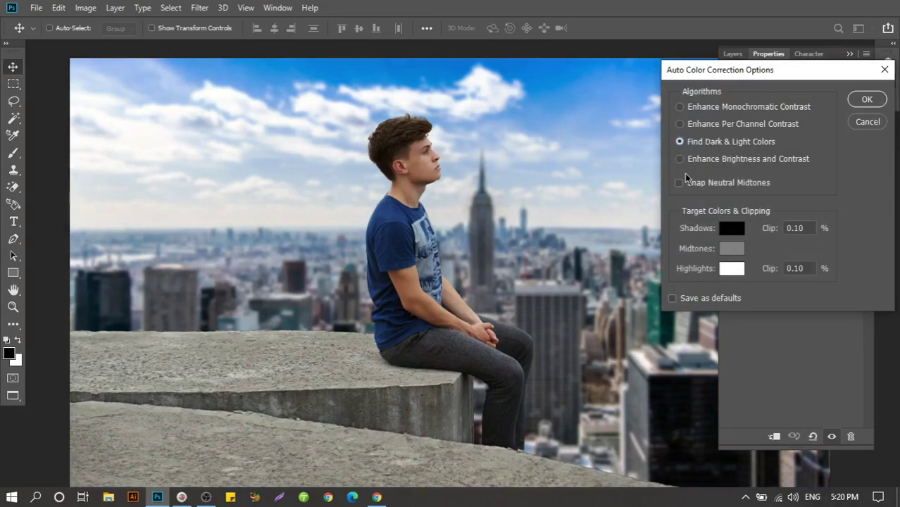
pyautogui.click(866, 99)
# Step: Toggle Curves 3 off and on twice to compare, then select Layer 0 copy
pyautogui.click(732, 55)
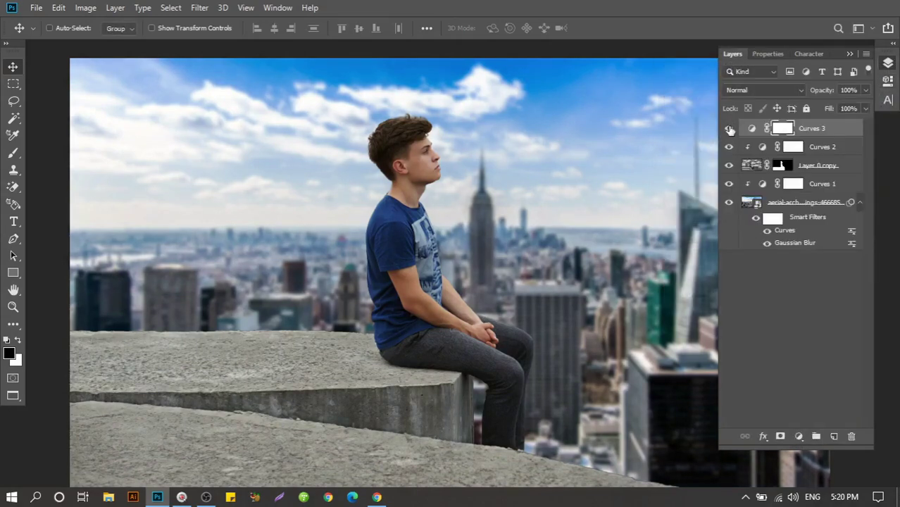
pyautogui.click(729, 128)
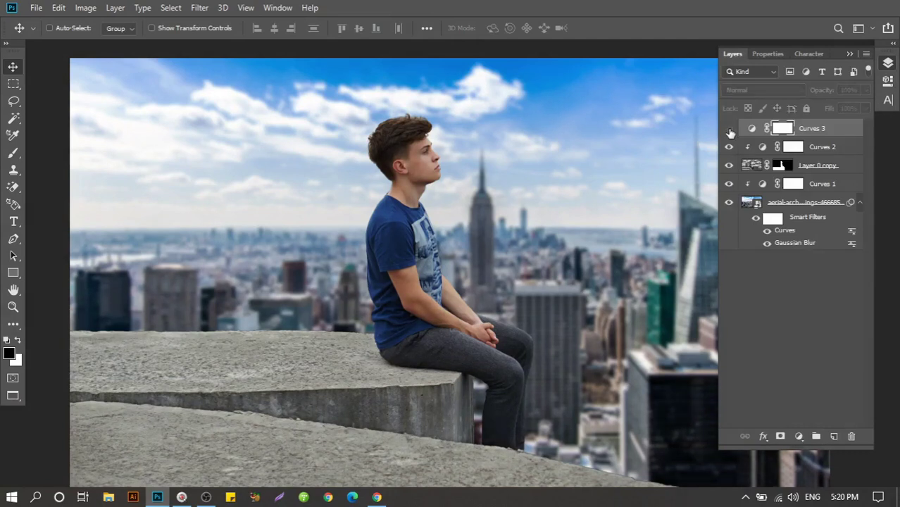
pyautogui.click(729, 130)
pyautogui.click(730, 130)
pyautogui.click(729, 130)
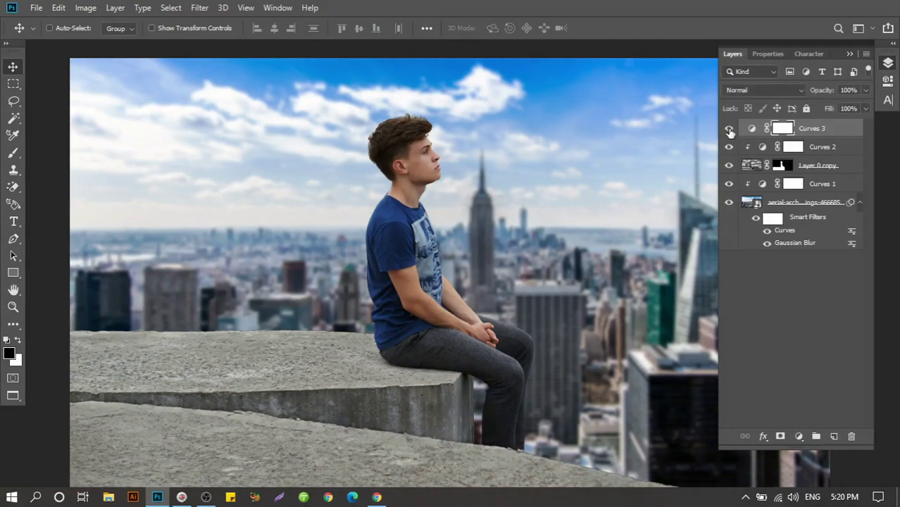
pyautogui.click(754, 165)
# Step: Zoom in closely on the boy's face and choose the Mixer Brush Tool
pyautogui.press('z')
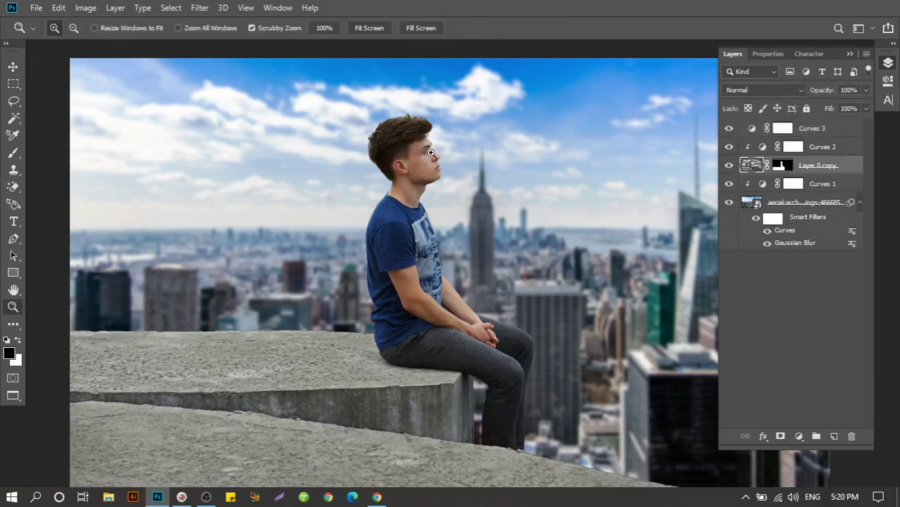
pyautogui.moveTo(430, 153); pyautogui.dragTo(519, 205)
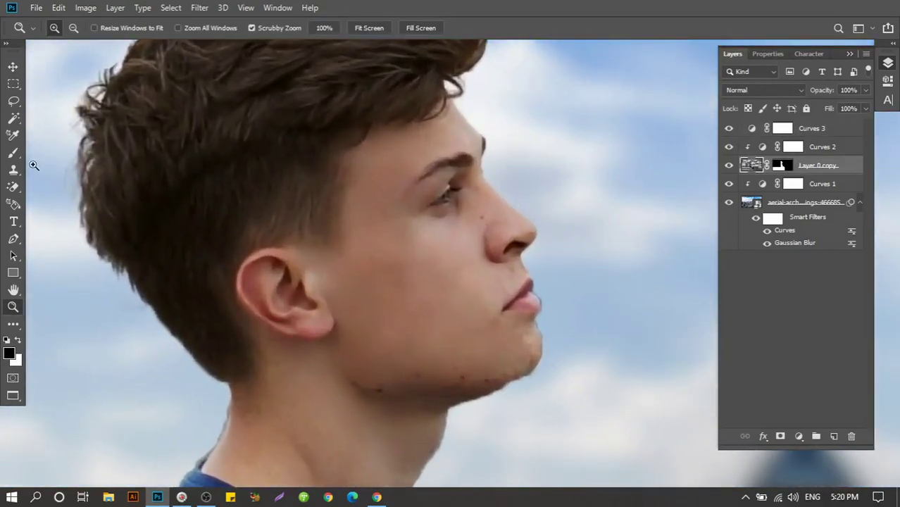
pyautogui.rightClick(13, 153)
pyautogui.click(55, 191)
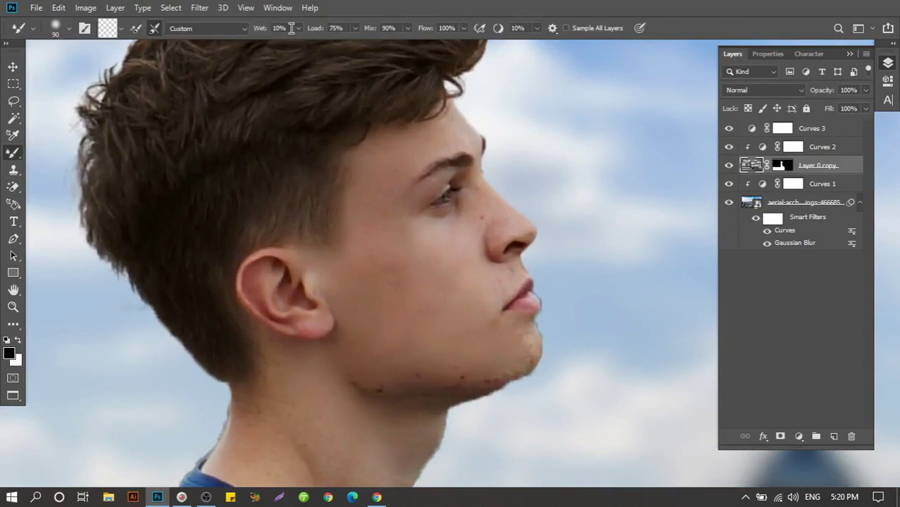
pyautogui.press('Return')
# Step: Set the Mixer Brush to Wet 10%, Load 75%, Mix 90%, Flow 100%, Smoothing 10%
pyautogui.click(279, 28)
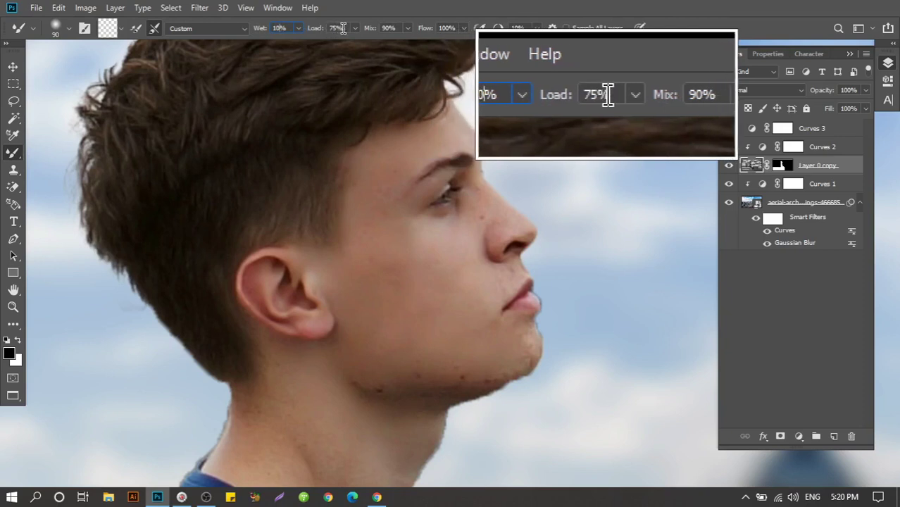
pyautogui.moveTo(343, 28); pyautogui.dragTo(328, 28)
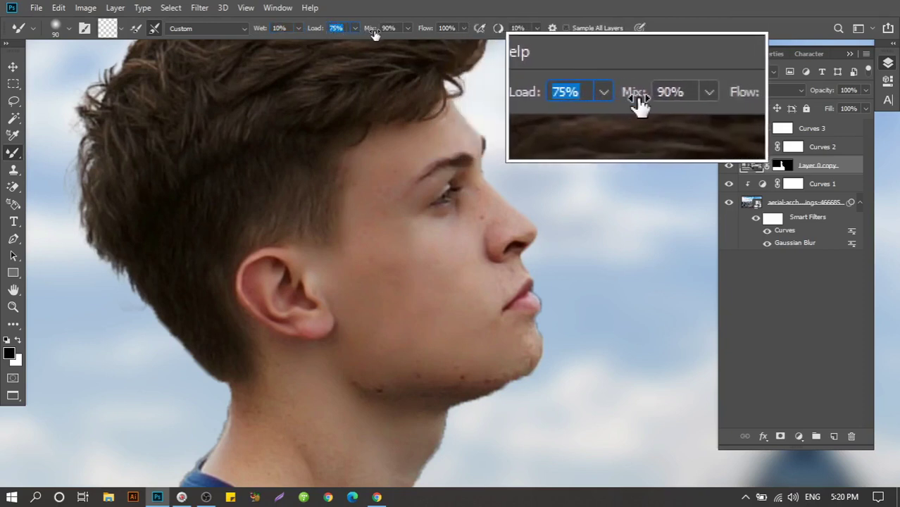
pyautogui.moveTo(395, 28); pyautogui.dragTo(378, 29)
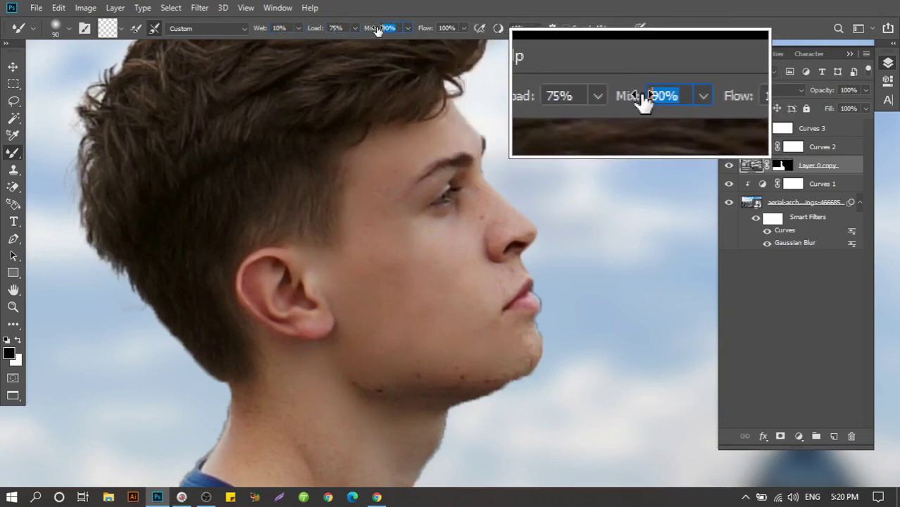
pyautogui.click(452, 26)
pyautogui.moveTo(453, 27); pyautogui.dragTo(432, 29)
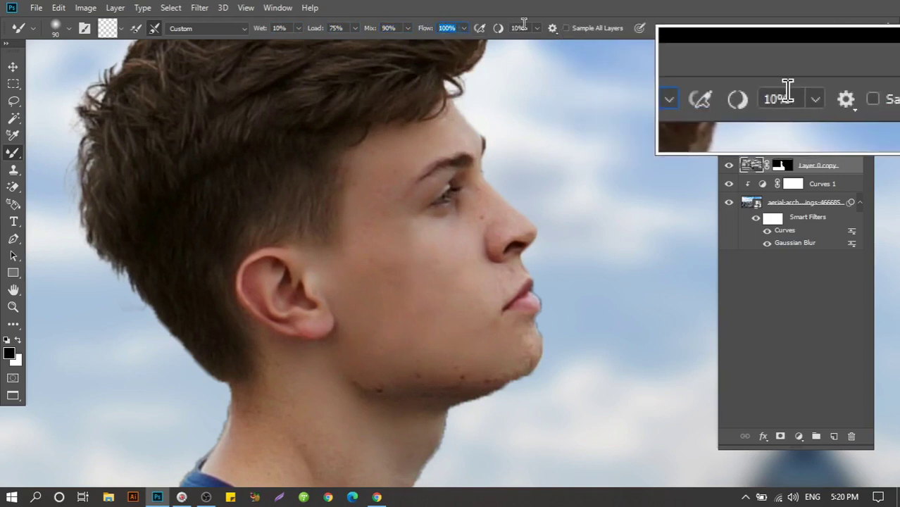
pyautogui.moveTo(520, 28); pyautogui.dragTo(498, 28)
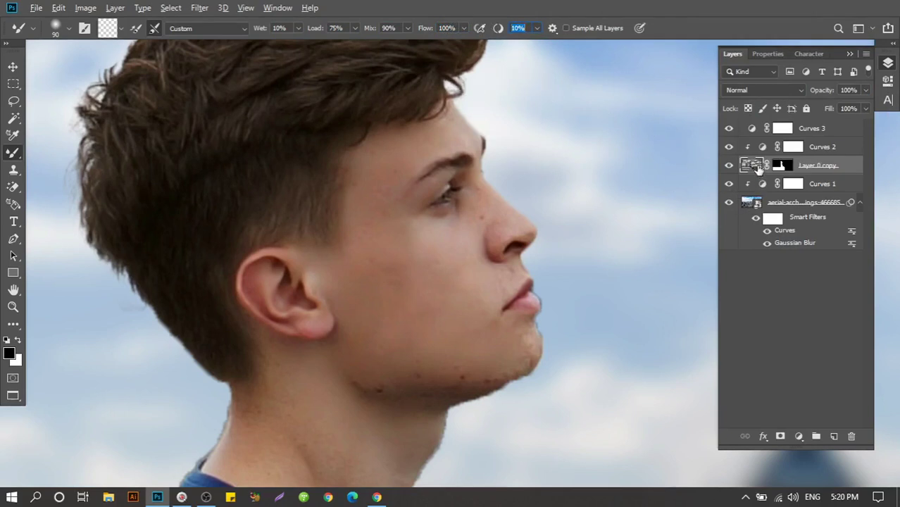
pyautogui.click(758, 167)
# Step: Smooth the cheek, jawline and chin skin, blending away dark spots along the chin
pyautogui.press('[')
pyautogui.press('[')
pyautogui.press('[')
pyautogui.press('[')
pyautogui.moveTo(398, 232)
pyautogui.mouseDown()
pyautogui.moveTo(416, 243)
pyautogui.moveTo(476, 216)
pyautogui.moveTo(478, 183)
pyautogui.moveTo(485, 212)
pyautogui.moveTo(395, 296)
pyautogui.moveTo(422, 251)
pyautogui.moveTo(450, 231)
pyautogui.moveTo(341, 299)
pyautogui.moveTo(390, 299)
pyautogui.mouseUp()
pyautogui.press('[')
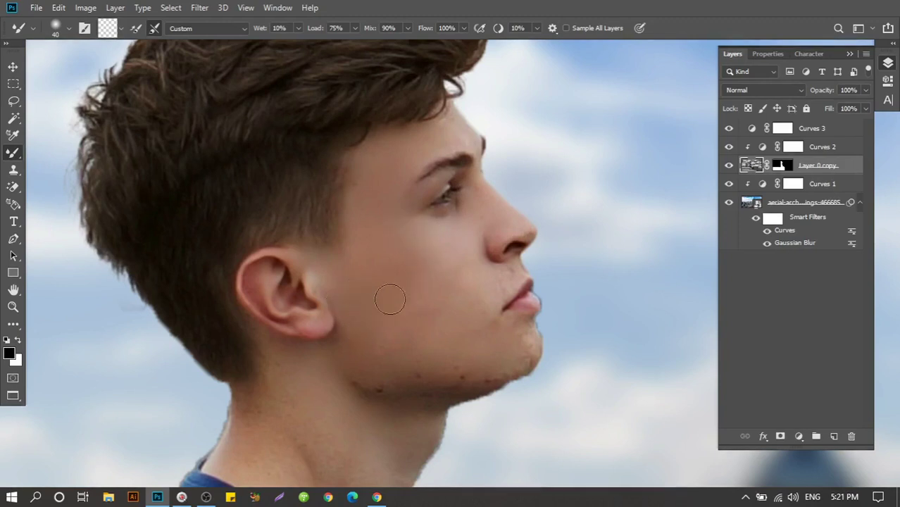
pyautogui.moveTo(392, 361); pyautogui.dragTo(420, 360)
pyautogui.moveTo(499, 357)
pyautogui.mouseDown()
pyautogui.moveTo(490, 308)
pyautogui.moveTo(507, 276)
pyautogui.moveTo(469, 335)
pyautogui.moveTo(460, 375)
pyautogui.mouseUp()
pyautogui.moveTo(531, 355)
pyautogui.mouseDown()
pyautogui.moveTo(430, 389)
pyautogui.moveTo(370, 383)
pyautogui.moveTo(389, 397)
pyautogui.moveTo(332, 342)
pyautogui.moveTo(347, 368)
pyautogui.mouseUp()
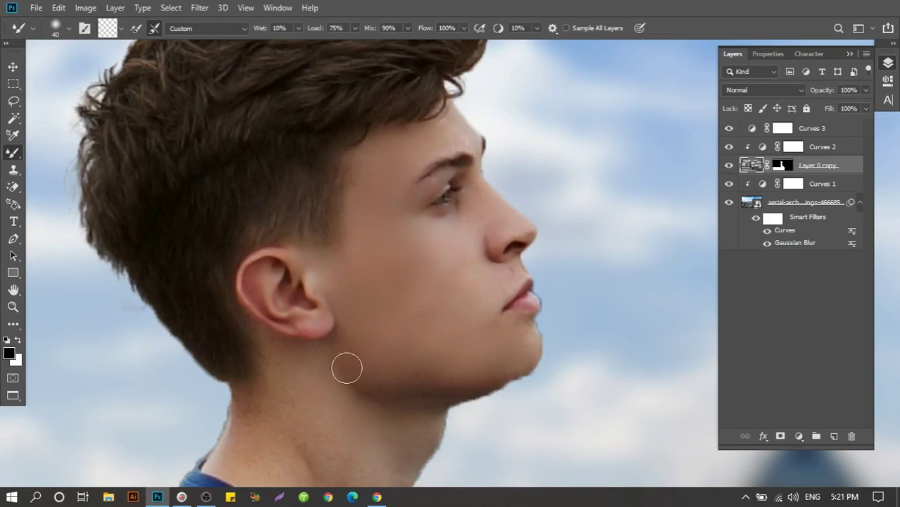
# Step: Smooth the ear and upper arm skin with resized brushes, then view the whole image
pyautogui.scroll(-2, 346, 368)
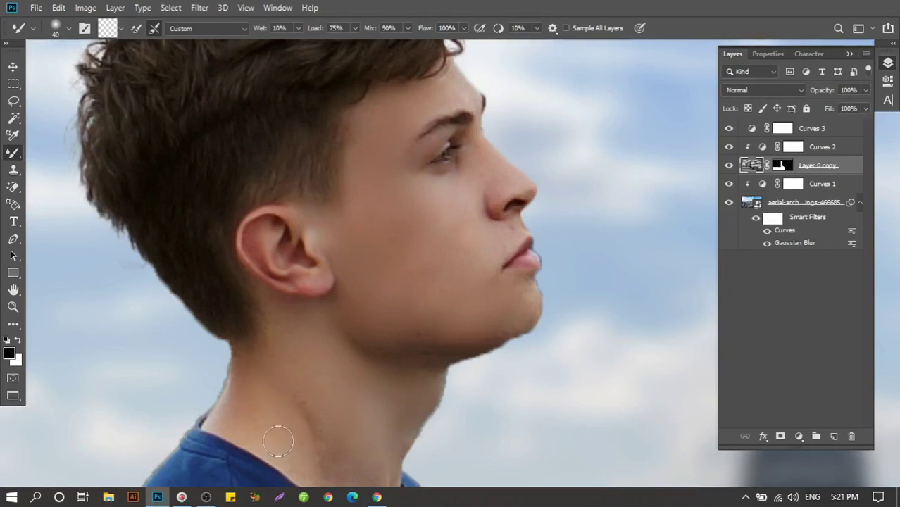
pyautogui.scroll(-1, 324, 436)
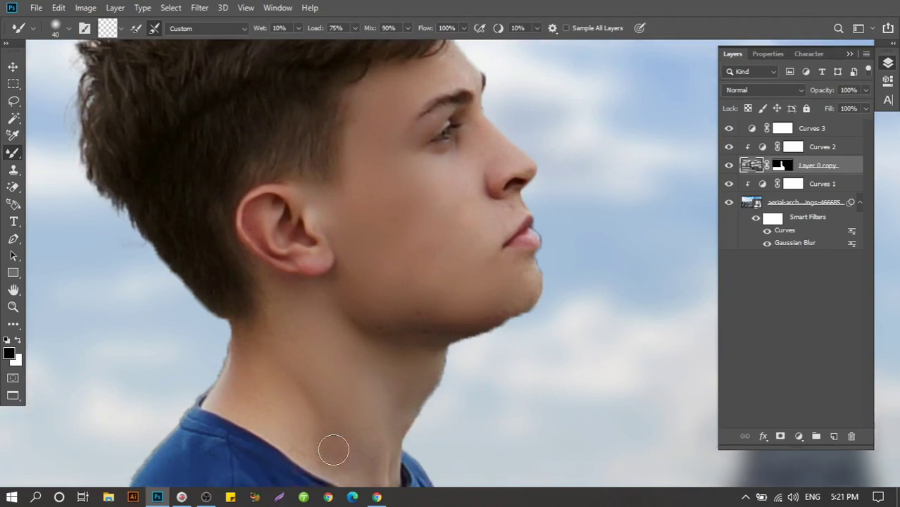
pyautogui.scroll(-2, 324, 437)
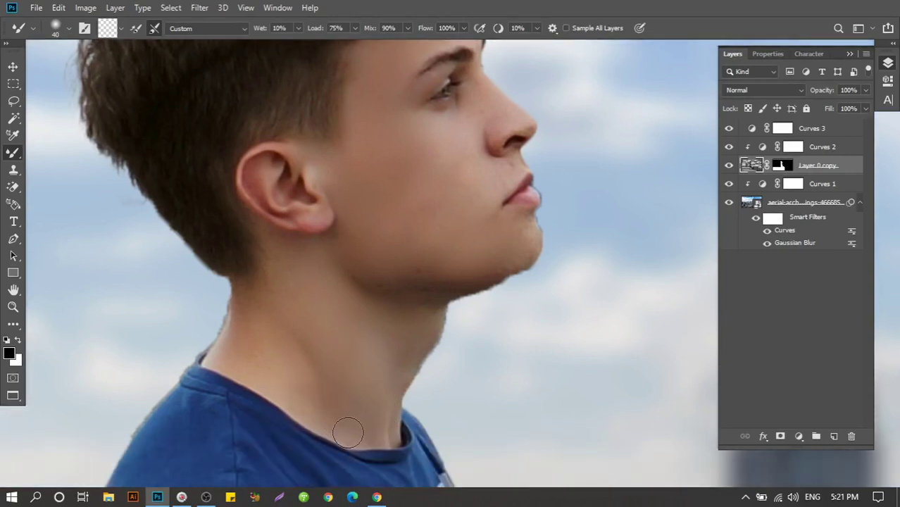
pyautogui.scroll(3, 367, 269)
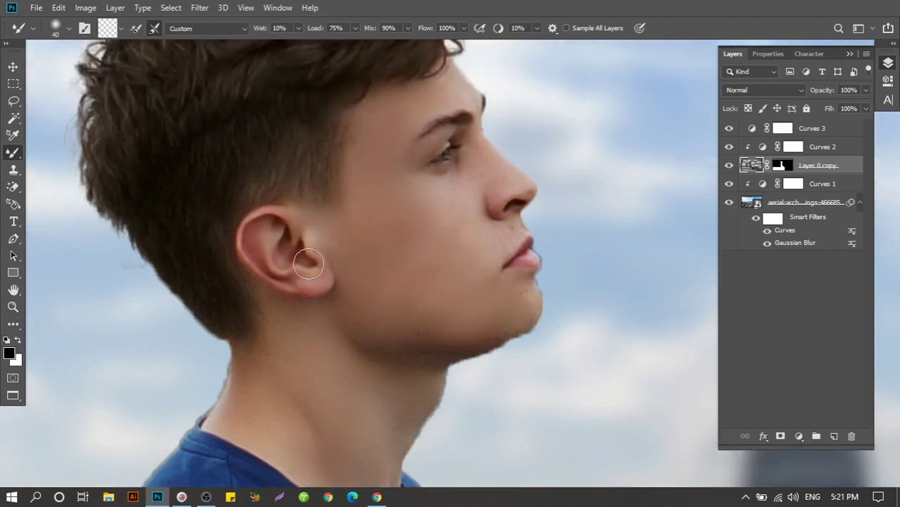
pyautogui.press('[')
pyautogui.hotkey('ctrl', '0')
pyautogui.scroll(-2, 496, 289)
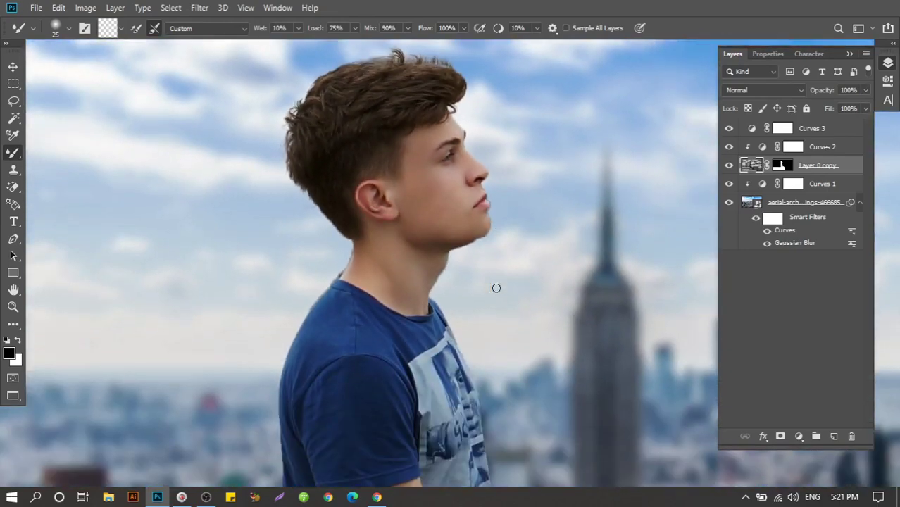
pyautogui.scroll(-2, 496, 289)
pyautogui.scroll(-5, 495, 288)
pyautogui.scroll(-4, 495, 288)
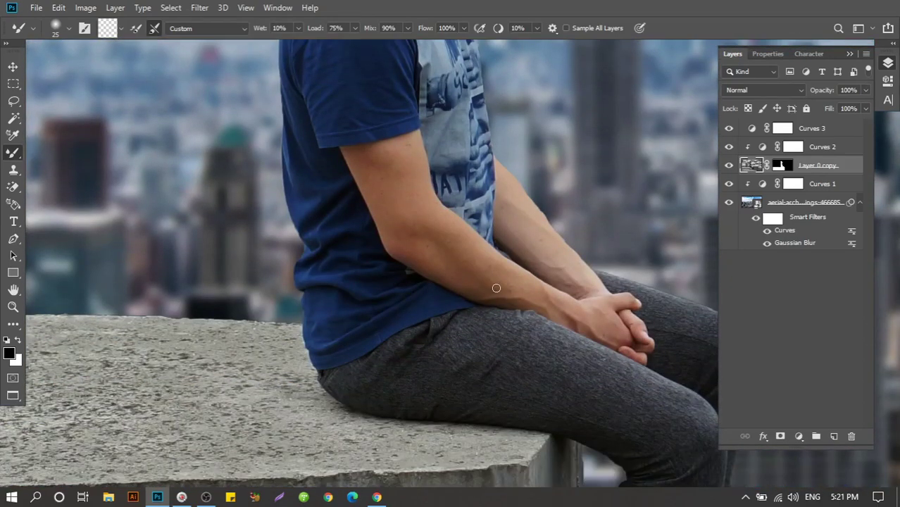
pyautogui.press(']')
pyautogui.press(']')
pyautogui.press(']')
pyautogui.press(']')
pyautogui.press(']')
pyautogui.moveTo(410, 179)
pyautogui.mouseDown()
pyautogui.moveTo(385, 187)
pyautogui.moveTo(402, 223)
pyautogui.moveTo(443, 245)
pyautogui.moveTo(436, 221)
pyautogui.moveTo(557, 306)
pyautogui.moveTo(433, 257)
pyautogui.moveTo(529, 274)
pyautogui.moveTo(510, 203)
pyautogui.mouseUp()
pyautogui.hotkey('ctrl', '0')
# Step: Add a trial Color Lookup layer above Curves 3, delete it, and toggle Curves 3 to compare
pyautogui.press('v')
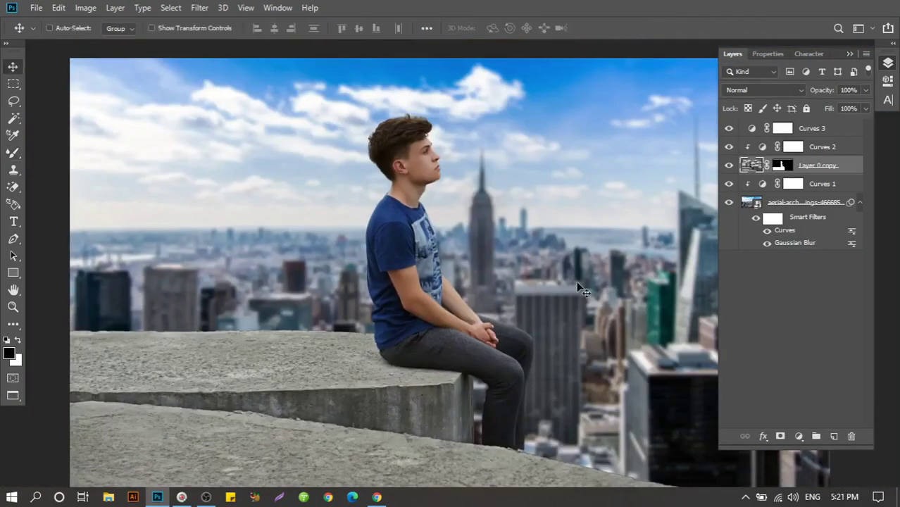
pyautogui.click(752, 129)
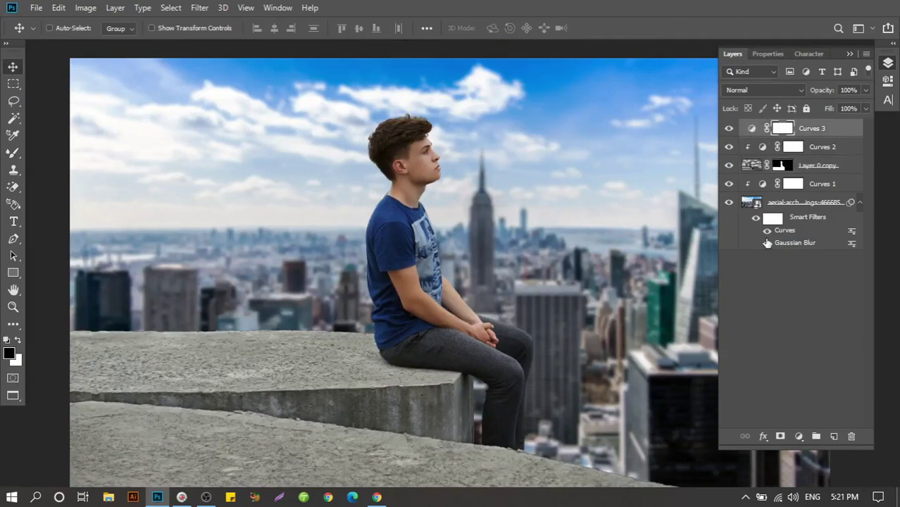
pyautogui.click(800, 436)
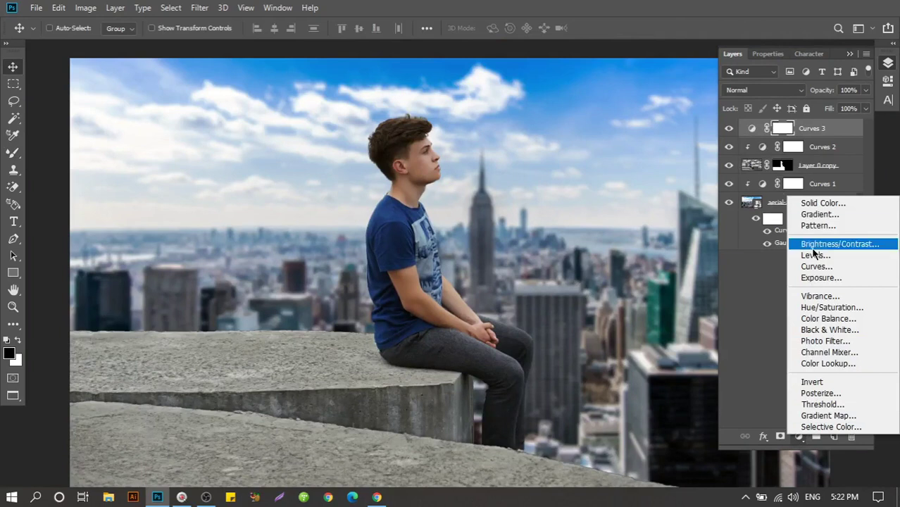
pyautogui.click(836, 364)
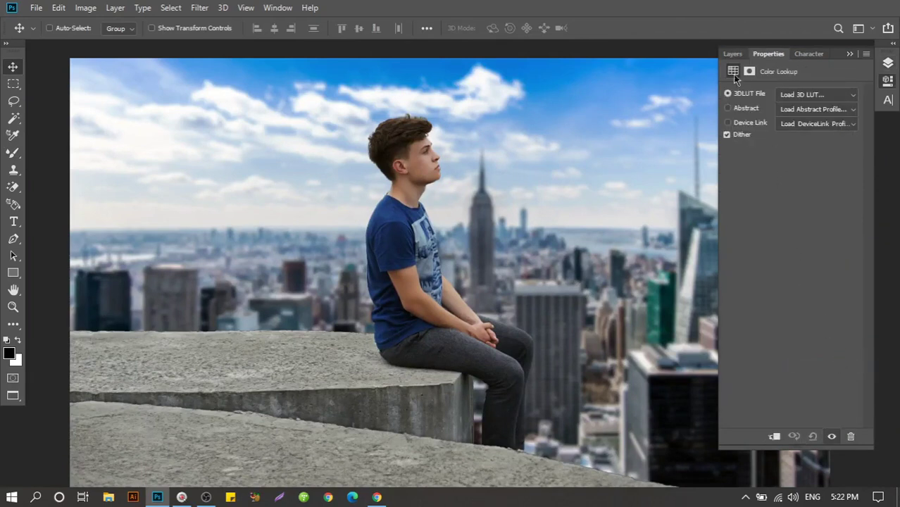
pyautogui.click(729, 54)
pyautogui.moveTo(809, 131); pyautogui.dragTo(851, 436)
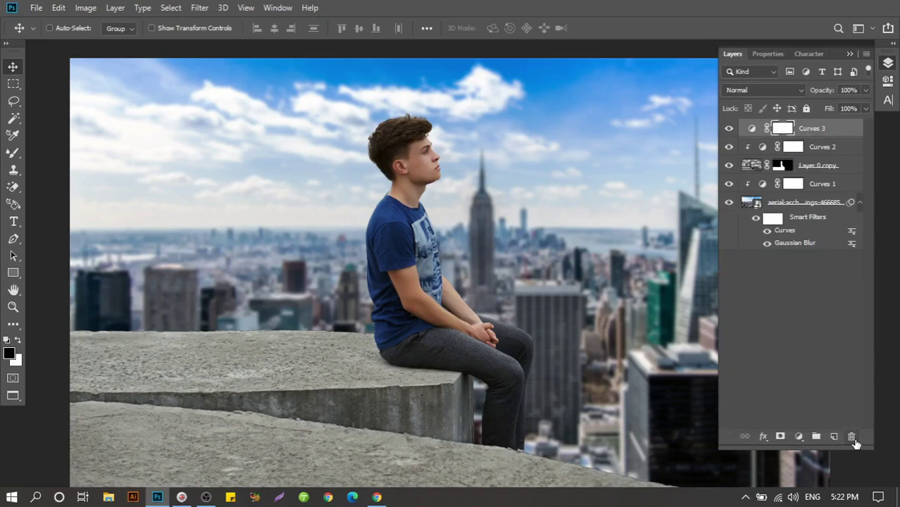
pyautogui.click(728, 128)
pyautogui.click(83, 8)
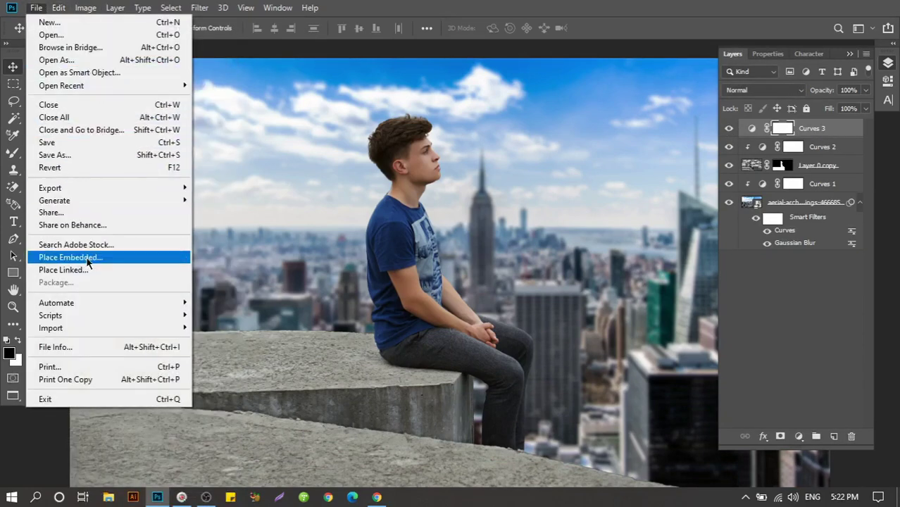
# Step: Place the birds image, scale it down, and position the flock right of the spire
pyautogui.click(87, 257)
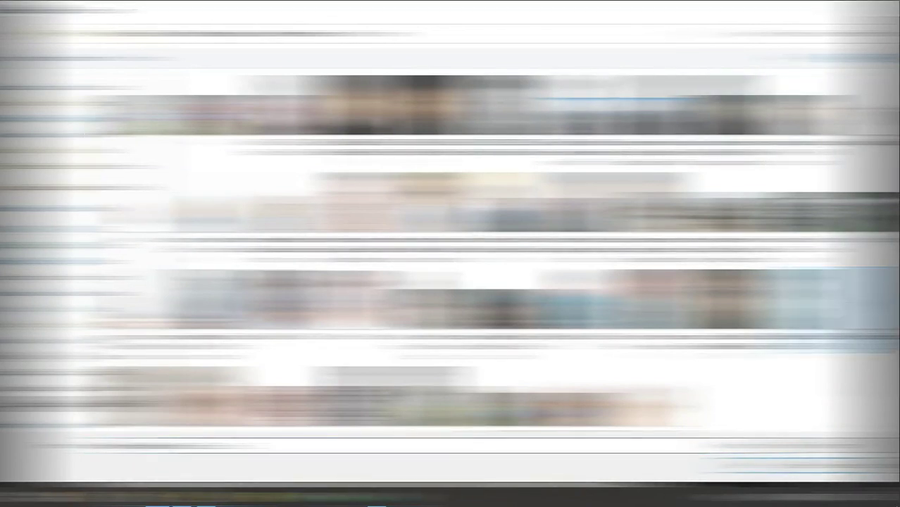
pyautogui.press('Return')
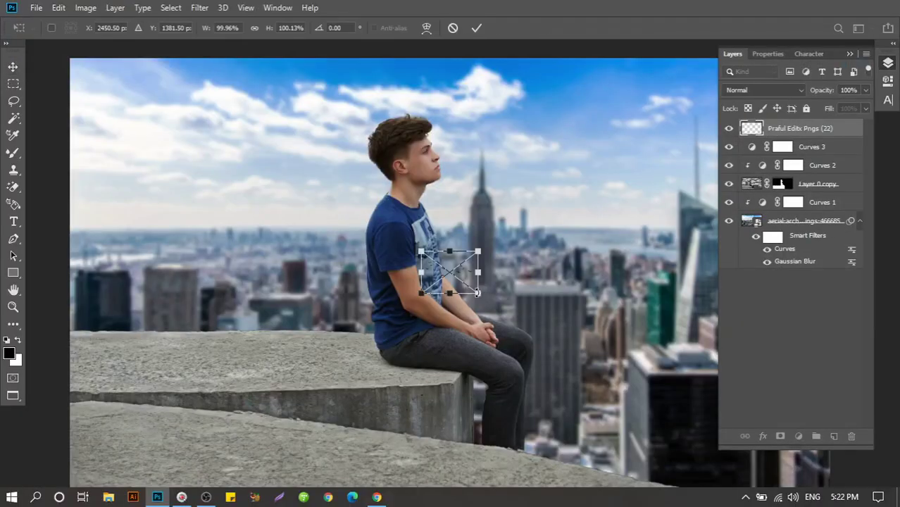
pyautogui.moveTo(476, 293); pyautogui.dragTo(620, 401)
pyautogui.moveTo(539, 268); pyautogui.dragTo(586, 179)
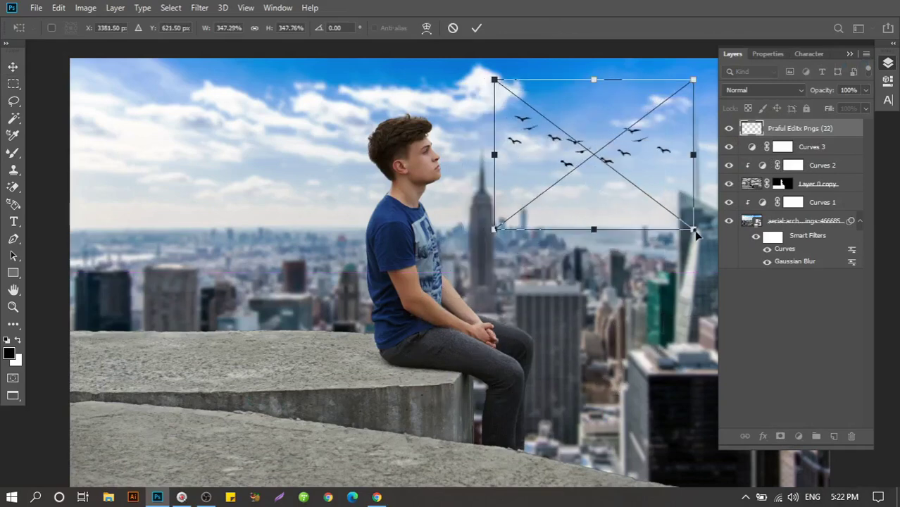
pyautogui.moveTo(695, 234); pyautogui.dragTo(662, 202)
pyautogui.press('Return')
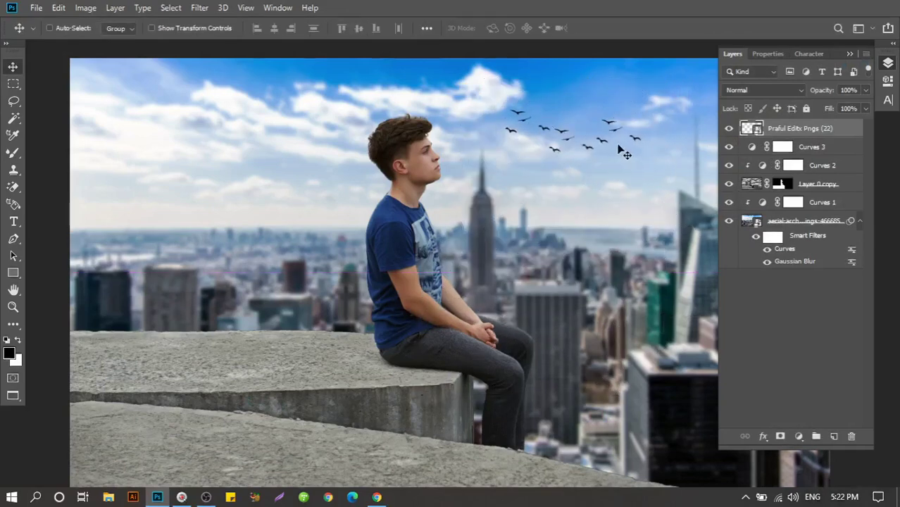
pyautogui.moveTo(618, 149); pyautogui.dragTo(638, 151)
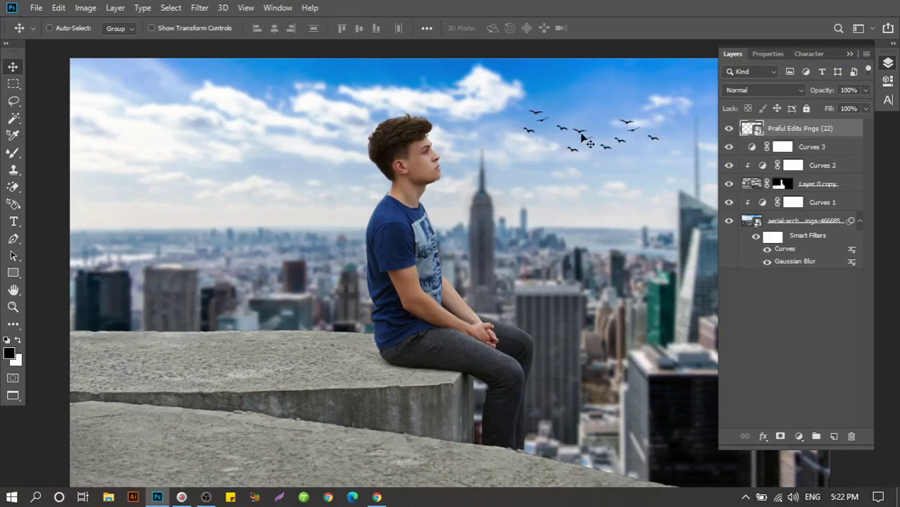
pyautogui.moveTo(606, 139); pyautogui.dragTo(619, 183)
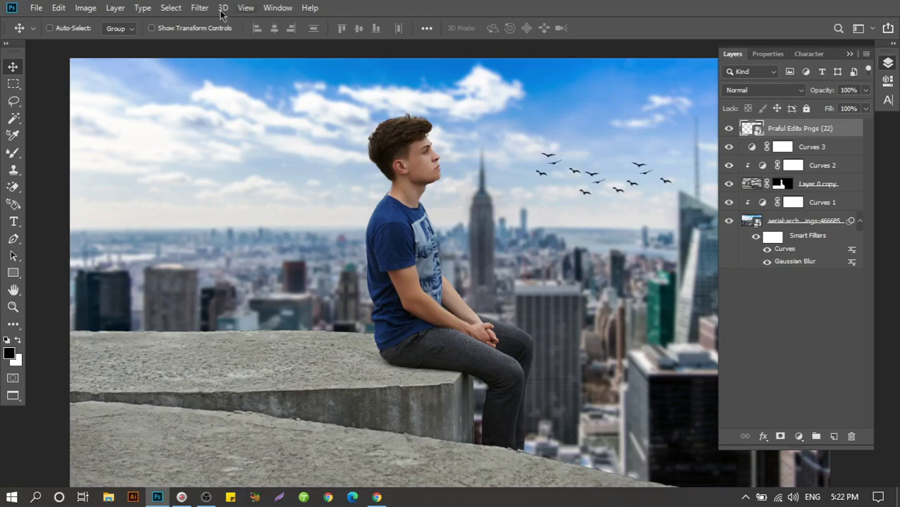
# Step: Give the birds layer a Gaussian Blur of about 1.8 px and set its opacity to 80%
pyautogui.click(198, 8)
pyautogui.moveTo(219, 183)
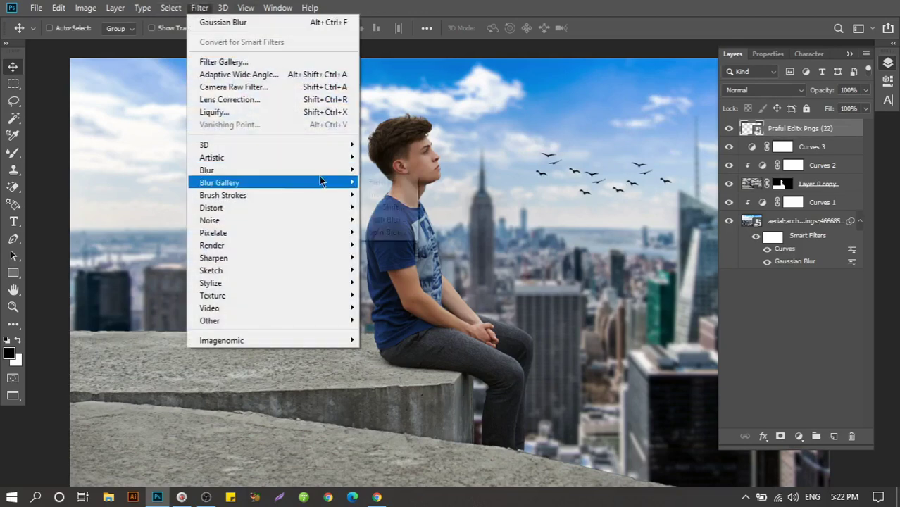
pyautogui.click(395, 220)
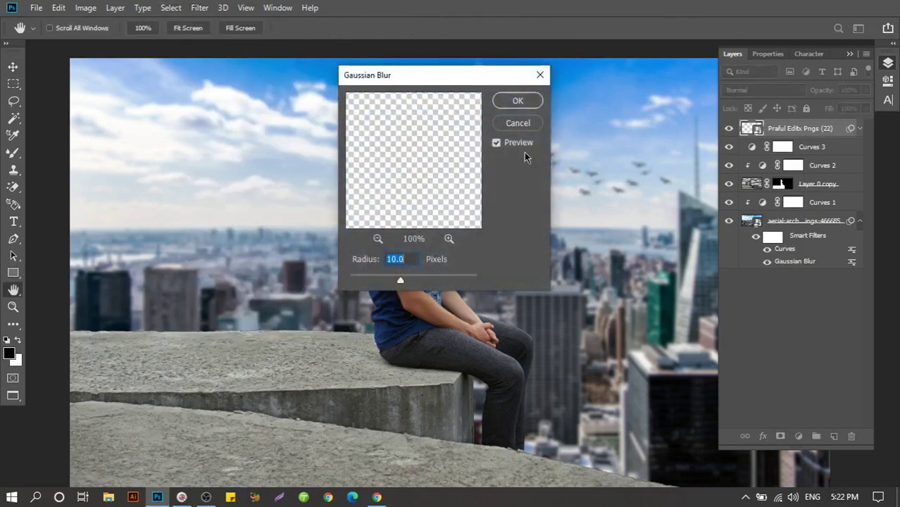
pyautogui.moveTo(463, 76); pyautogui.dragTo(333, 114)
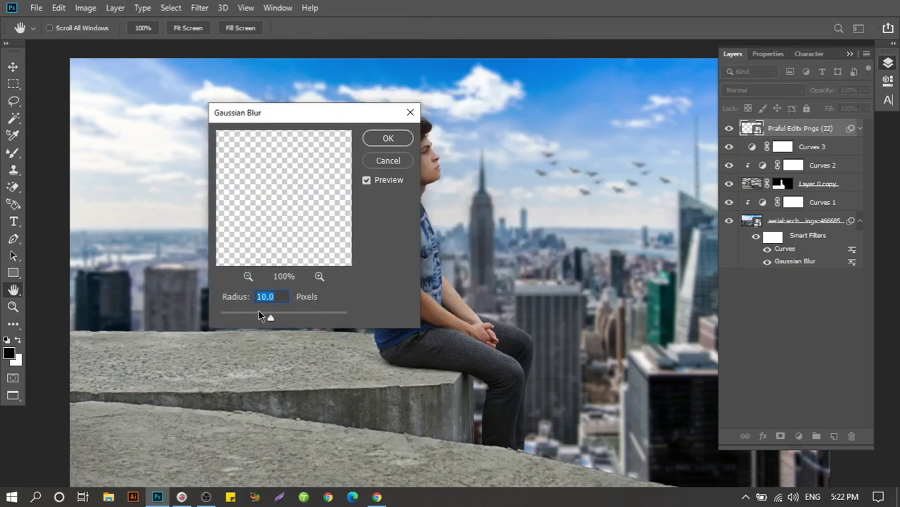
pyautogui.moveTo(232, 318); pyautogui.dragTo(218, 317)
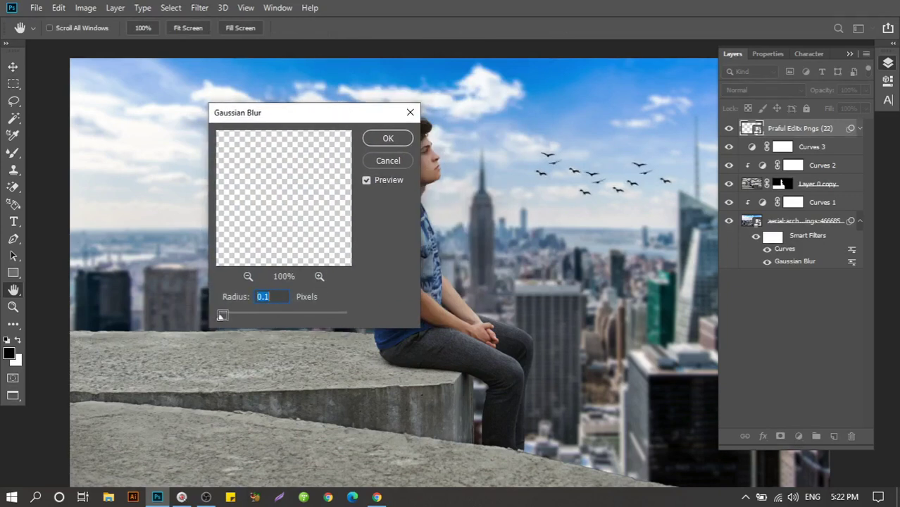
pyautogui.moveTo(231, 320); pyautogui.dragTo(233, 321)
pyautogui.click(397, 139)
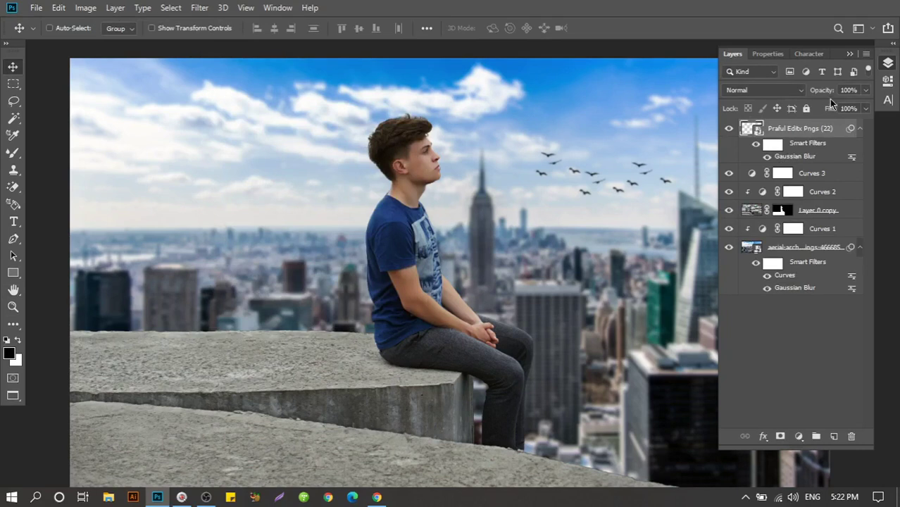
pyautogui.click(850, 89)
pyautogui.write('80')
pyautogui.press('Return')
# Step: Place Embedded the lens-flare image and set its layer blend mode to Screen
pyautogui.click(36, 8)
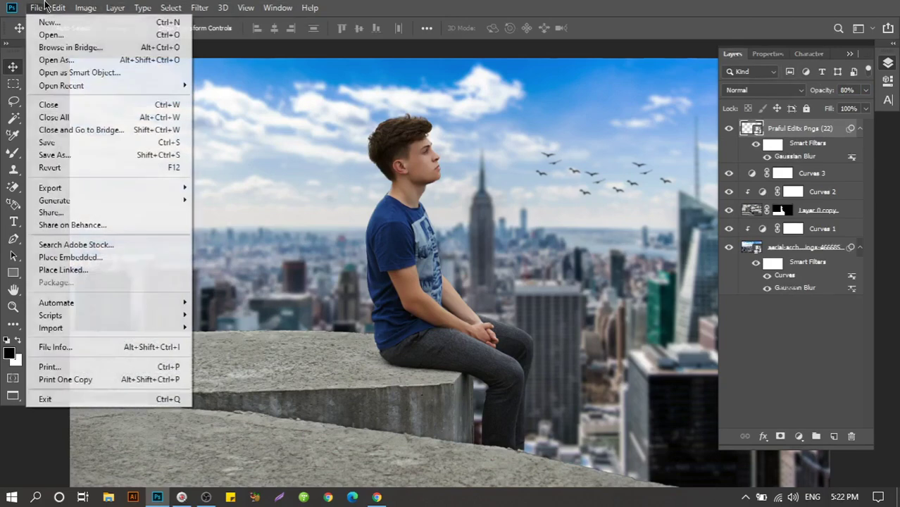
pyautogui.click(87, 257)
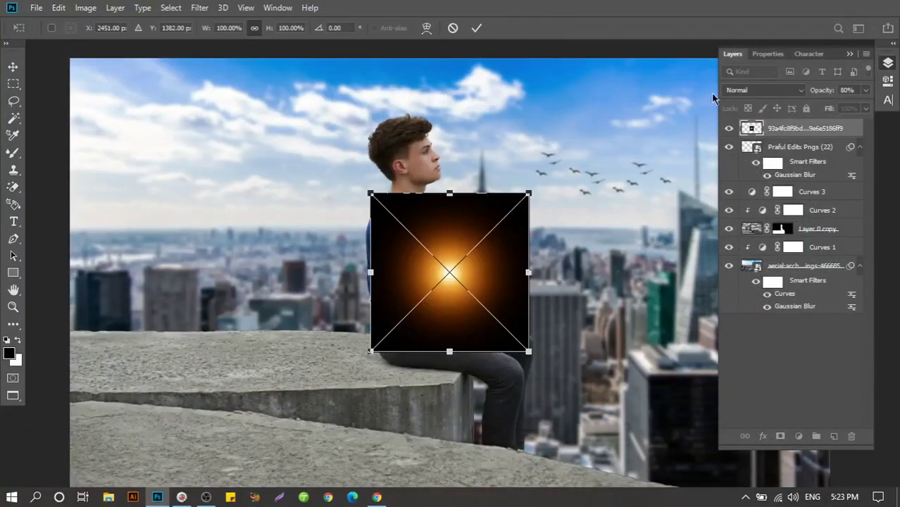
pyautogui.click(743, 90)
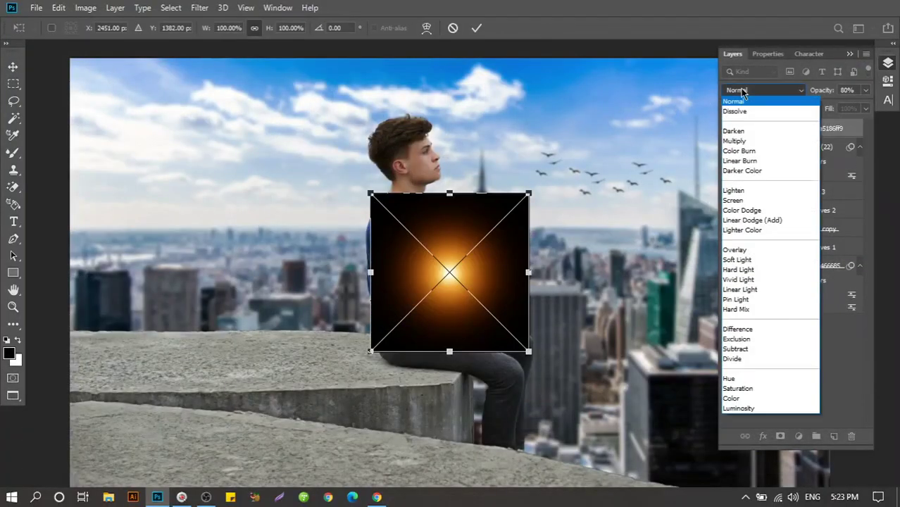
pyautogui.click(733, 200)
# Step: Scale the lens flare up about threefold and move it into the upper-right sky
pyautogui.moveTo(529, 348); pyautogui.dragTo(739, 423)
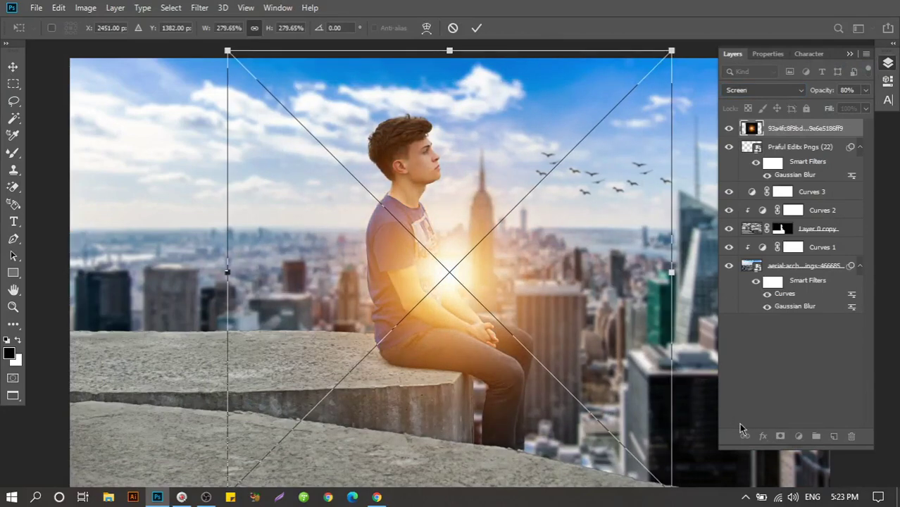
pyautogui.click(477, 29)
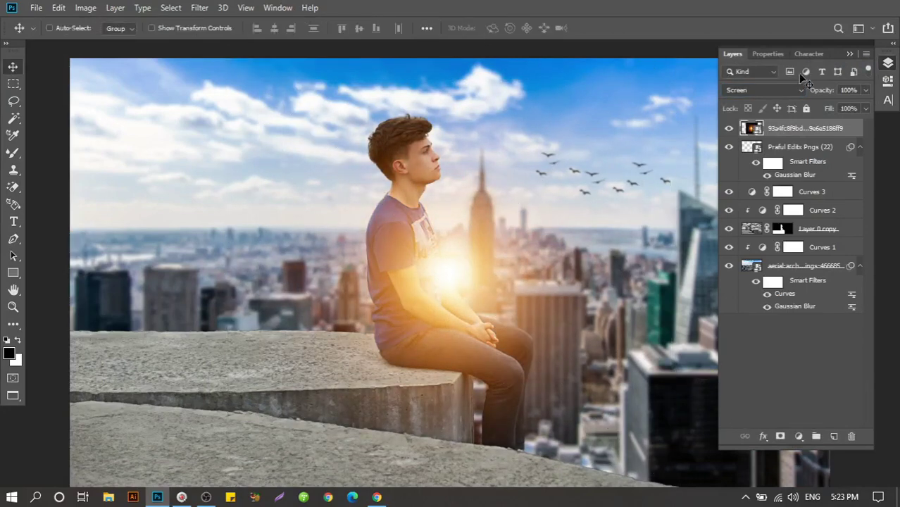
pyautogui.click(848, 55)
pyautogui.hotkey('ctrl', '-')
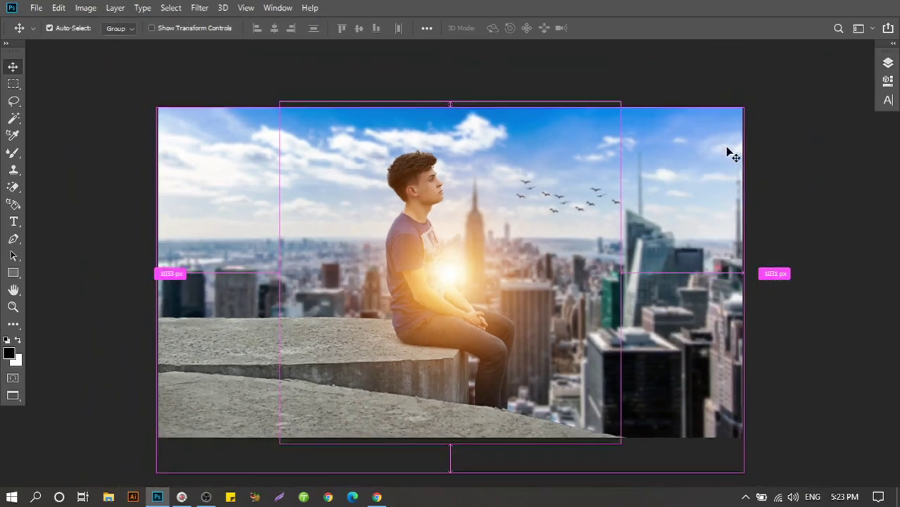
pyautogui.moveTo(493, 266); pyautogui.dragTo(688, 182)
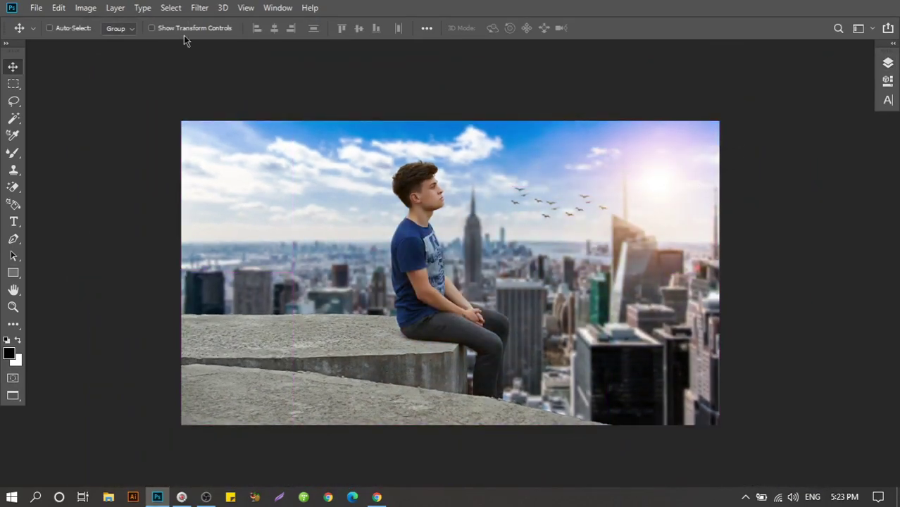
# Step: Free Transform the sun glow larger and push it into the top-right corner
pyautogui.click(59, 7)
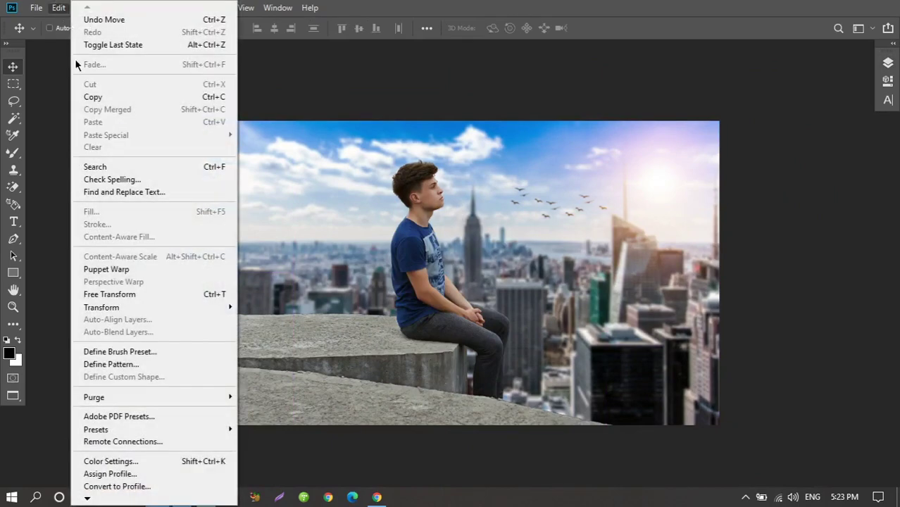
pyautogui.click(140, 294)
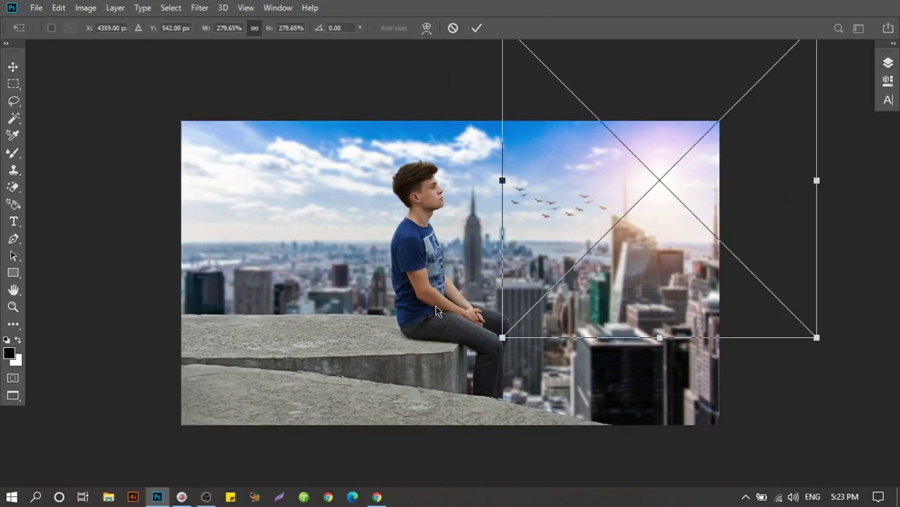
pyautogui.moveTo(502, 338); pyautogui.dragTo(427, 413)
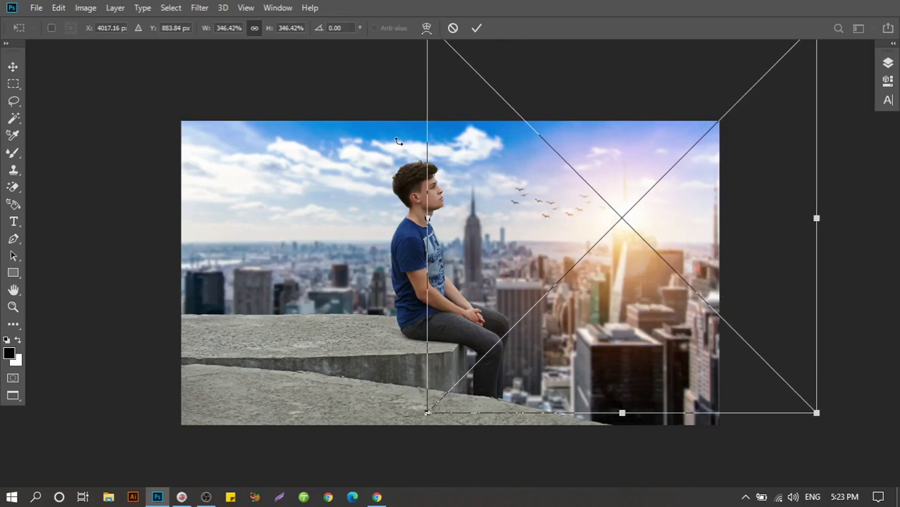
pyautogui.click(476, 27)
pyautogui.moveTo(624, 282)
pyautogui.mouseDown()
pyautogui.moveTo(717, 227)
pyautogui.moveTo(752, 141)
pyautogui.mouseUp()
pyautogui.hotkey('ctrl', '0')
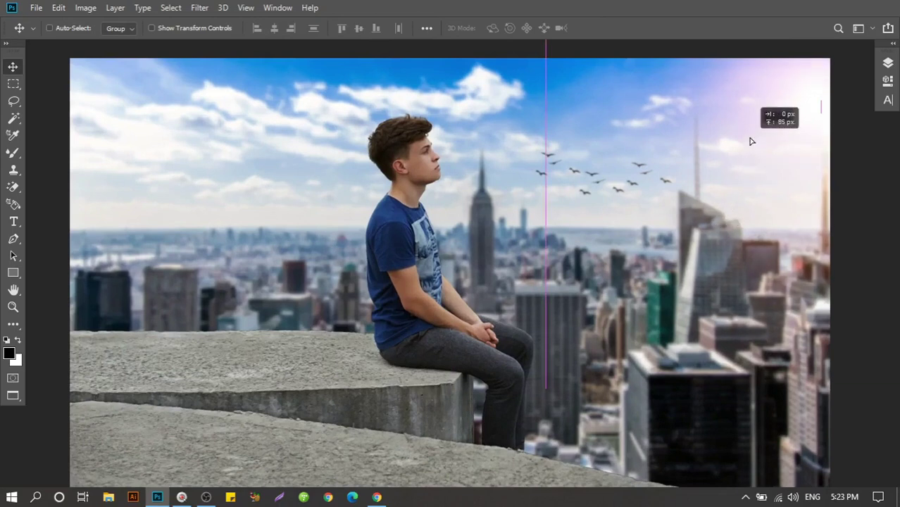
# Step: Add a Color Lookup adjustment layer using the Candlelight.CUBE 3DLUT file
pyautogui.click(889, 62)
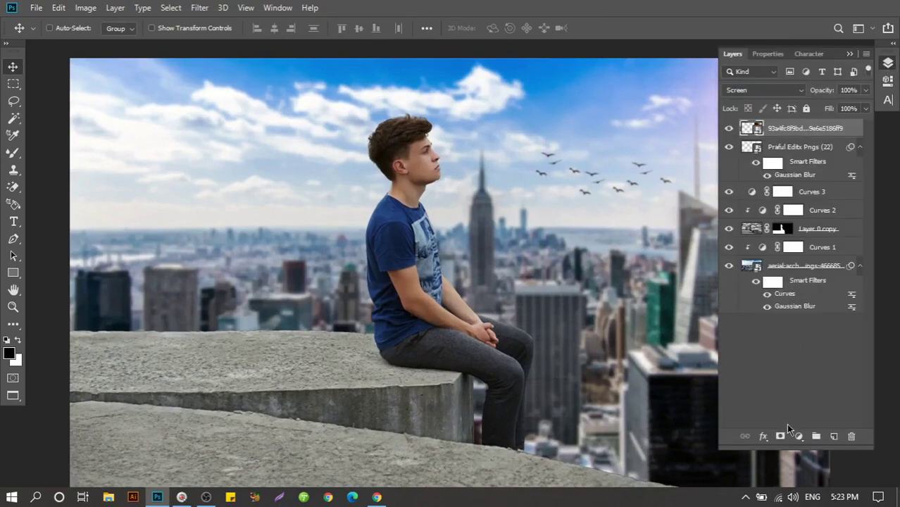
pyautogui.click(798, 436)
pyautogui.click(815, 362)
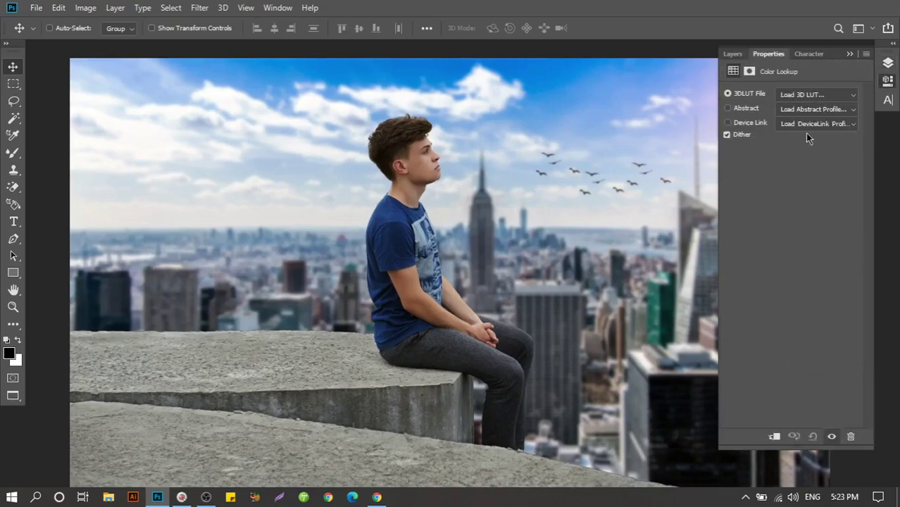
pyautogui.click(810, 97)
pyautogui.click(790, 145)
pyautogui.click(820, 96)
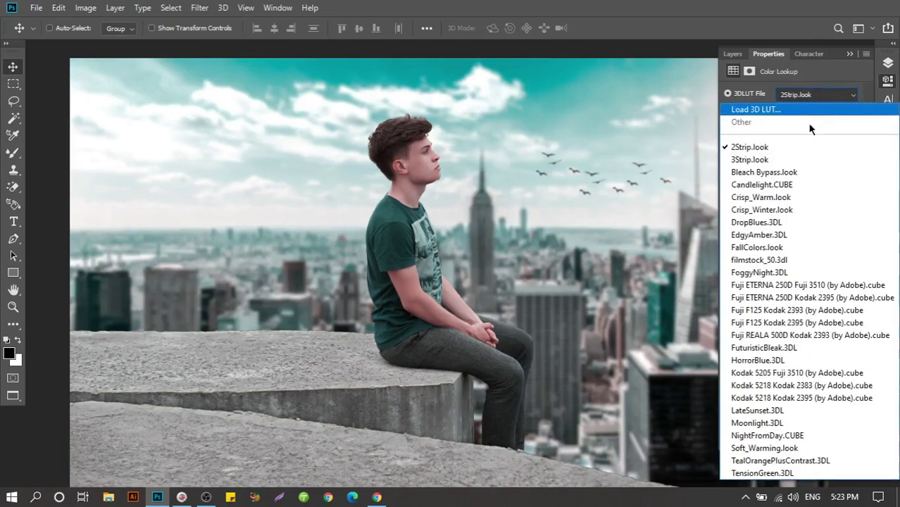
pyautogui.click(799, 164)
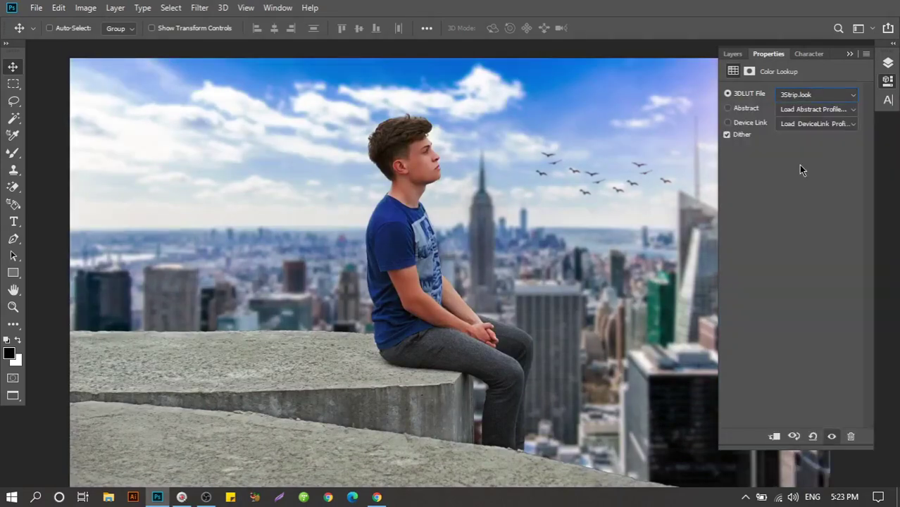
pyautogui.press('Down')
pyautogui.press('Down')
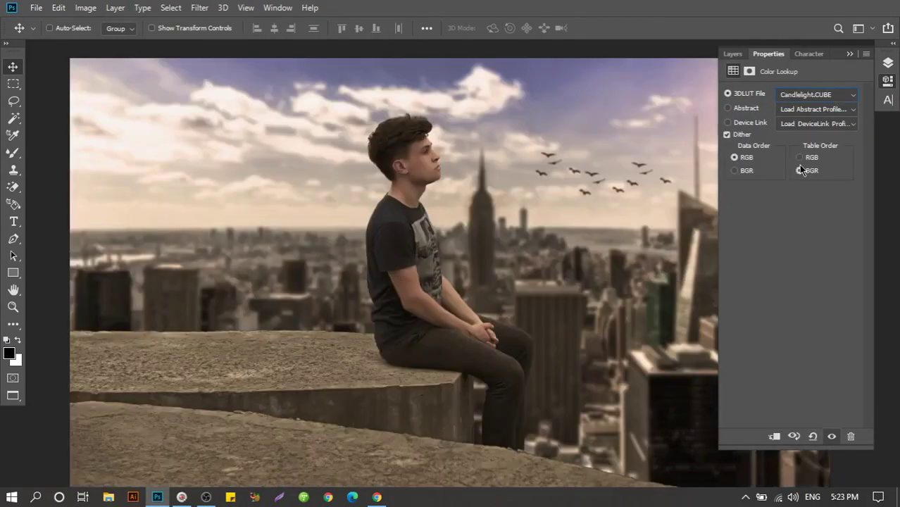
# Step: Set the Color Lookup layer's opacity to 50% and compare it on and off
pyautogui.click(733, 55)
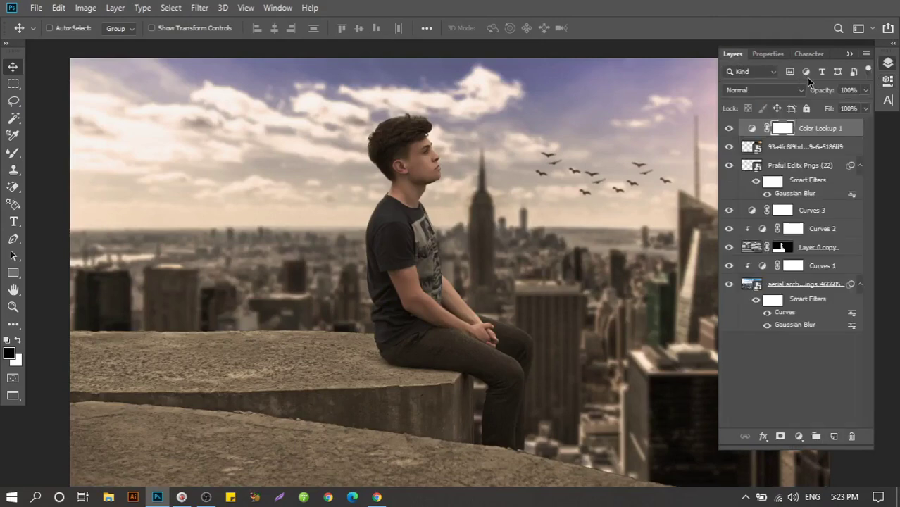
pyautogui.click(849, 89)
pyautogui.write('30')
pyautogui.press('Return')
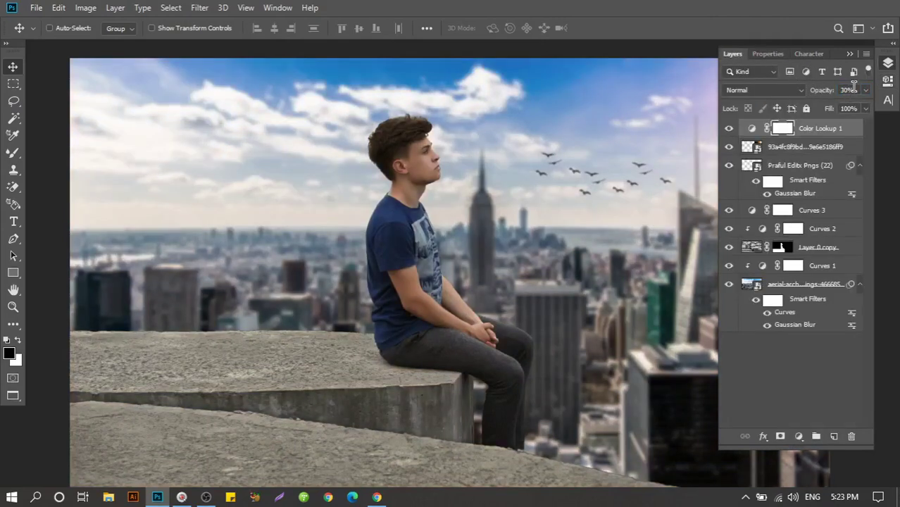
pyautogui.click(851, 89)
pyautogui.write('60')
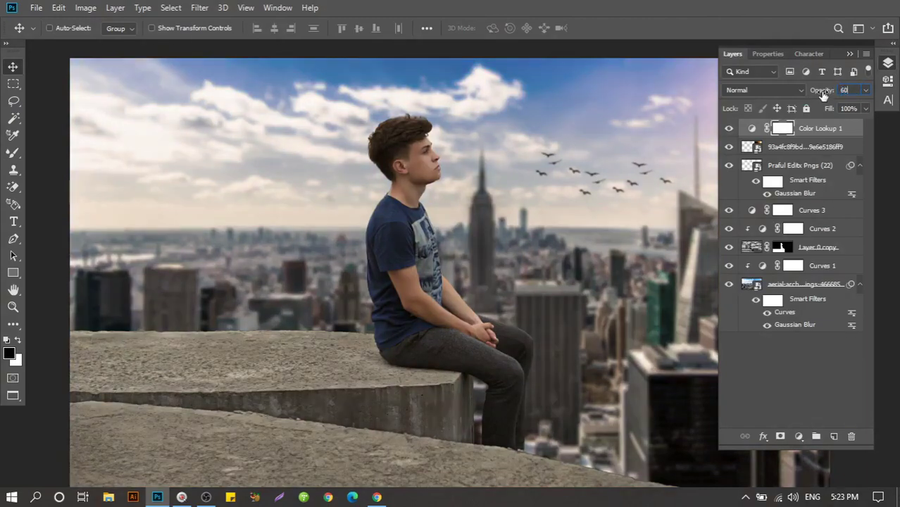
pyautogui.moveTo(817, 95); pyautogui.dragTo(826, 96)
pyautogui.click(729, 129)
pyautogui.click(729, 129)
# Step: Open the Camera Raw Filter, view its Effects settings, and close it with OK
pyautogui.click(191, 8)
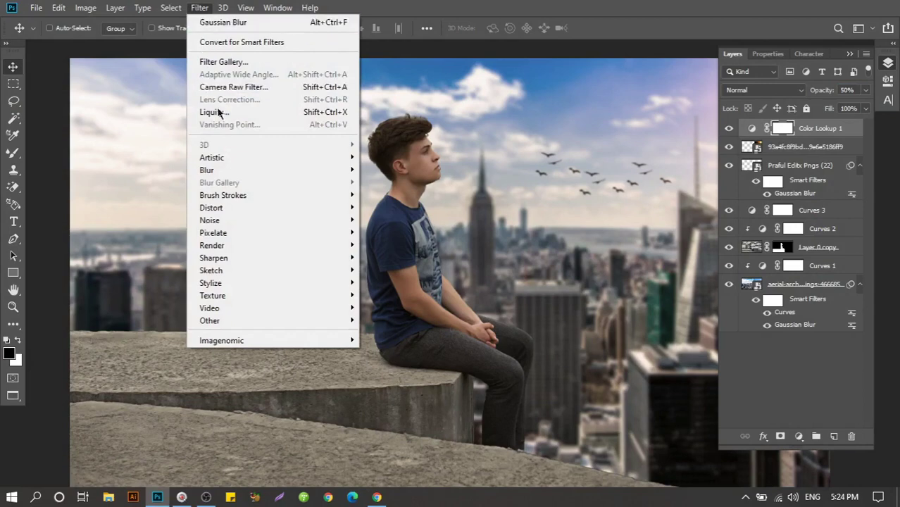
pyautogui.click(247, 87)
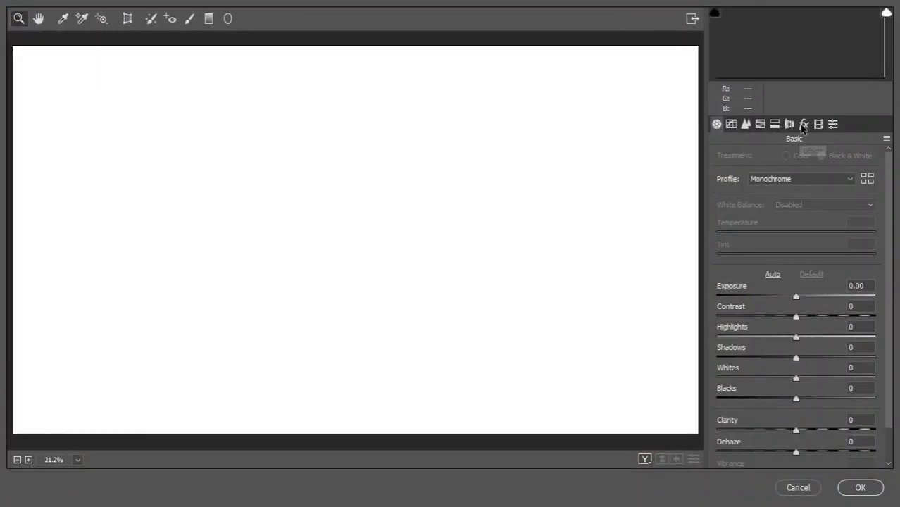
pyautogui.click(803, 124)
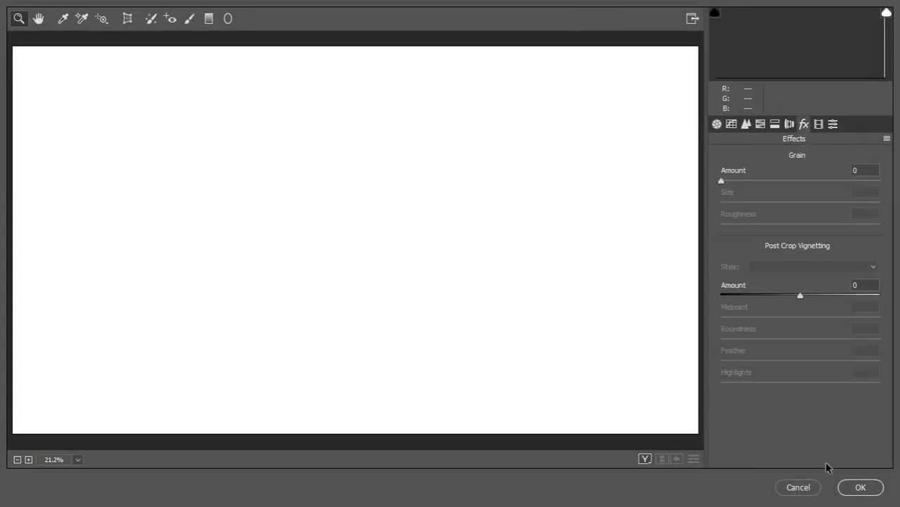
pyautogui.click(800, 486)
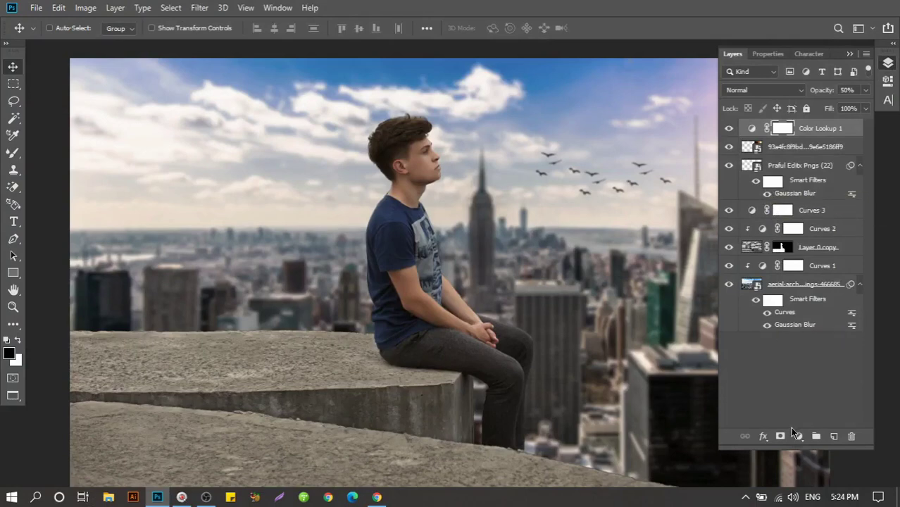
# Step: Add a Gradient fill layer with Radial style and Reverse checked
pyautogui.click(799, 437)
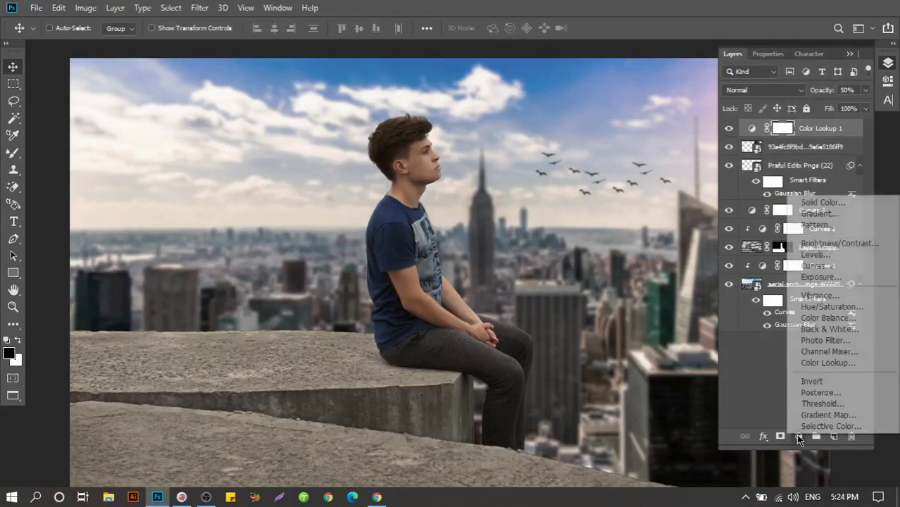
pyautogui.click(834, 214)
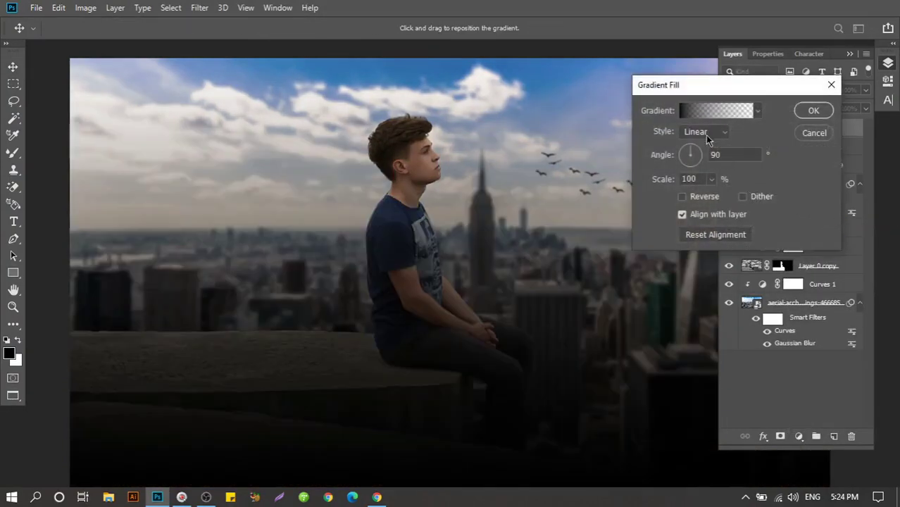
pyautogui.click(703, 133)
pyautogui.click(700, 155)
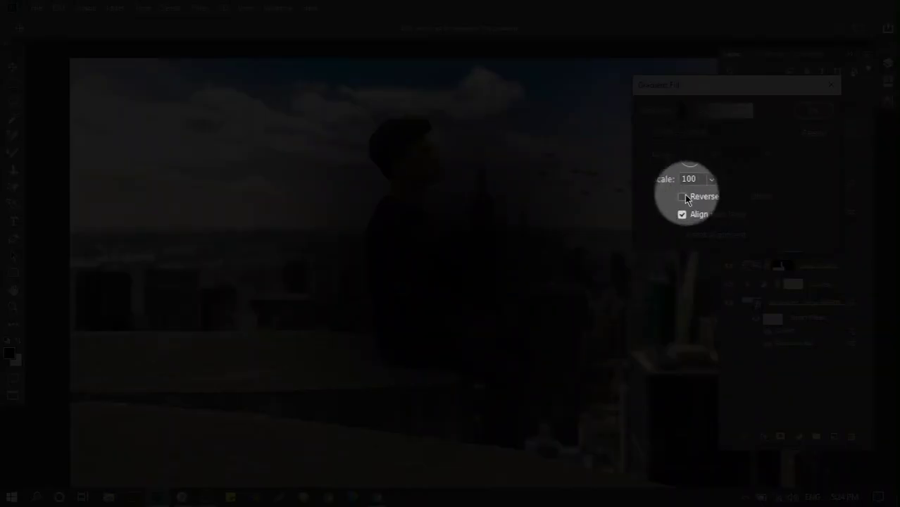
pyautogui.click(681, 197)
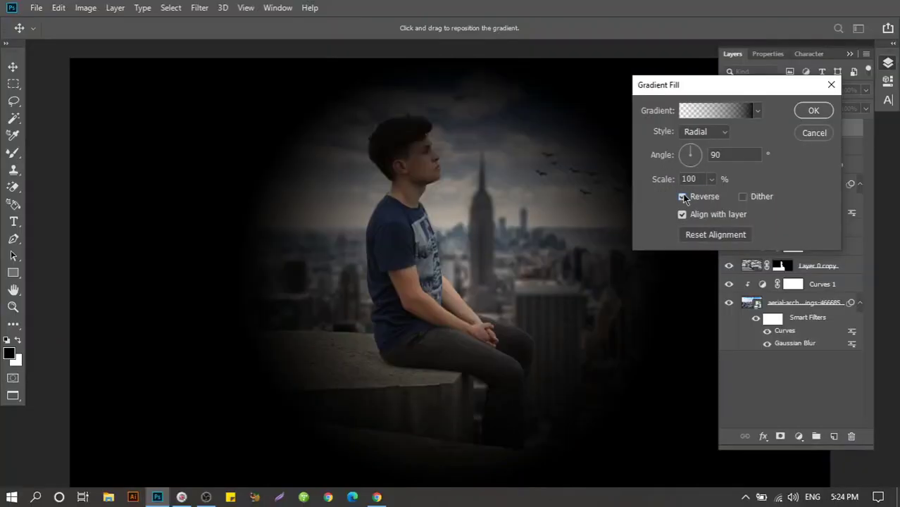
pyautogui.click(812, 112)
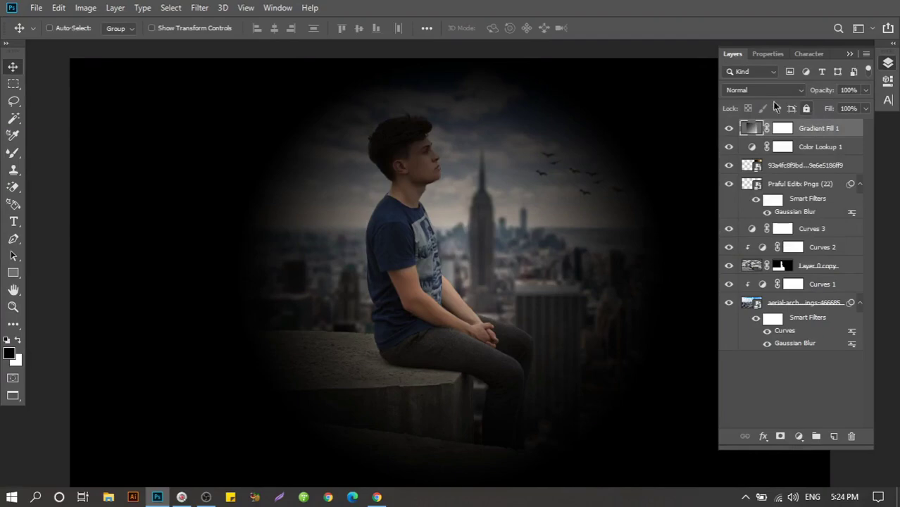
# Step: Blend the gradient layer as Soft Light at 20% opacity, comparing it on and off
pyautogui.click(758, 93)
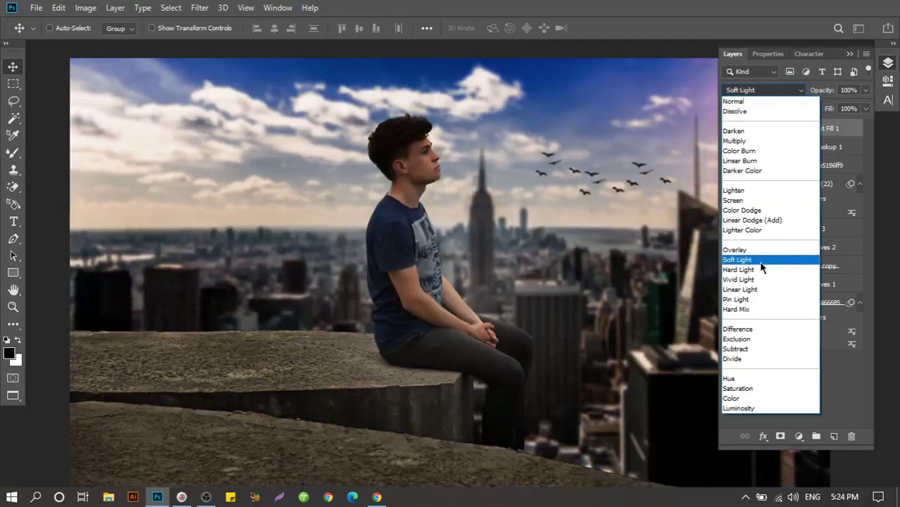
pyautogui.click(759, 259)
pyautogui.moveTo(830, 90); pyautogui.dragTo(785, 91)
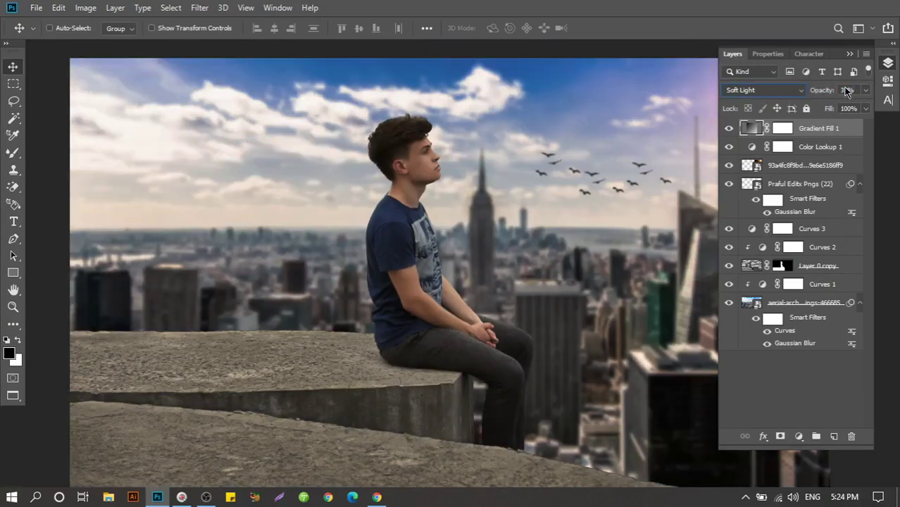
pyautogui.click(847, 90)
pyautogui.write('0')
pyautogui.click(729, 128)
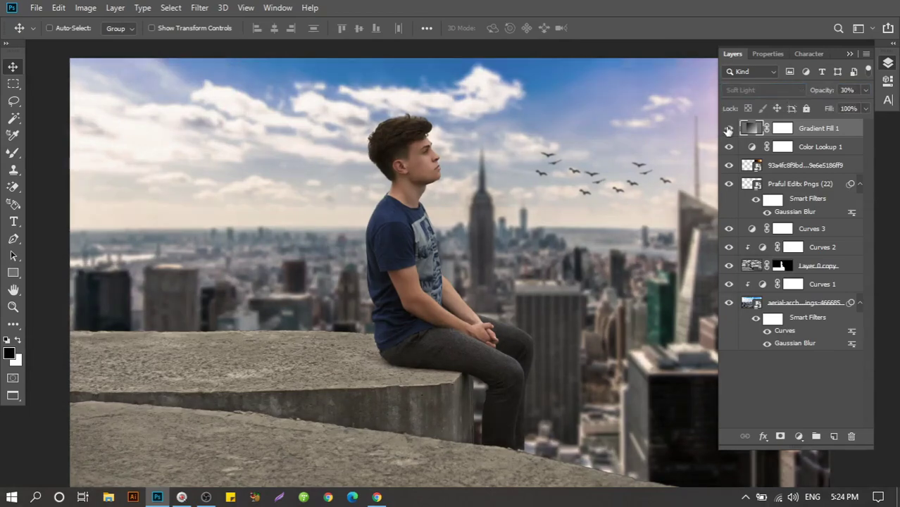
pyautogui.click(729, 128)
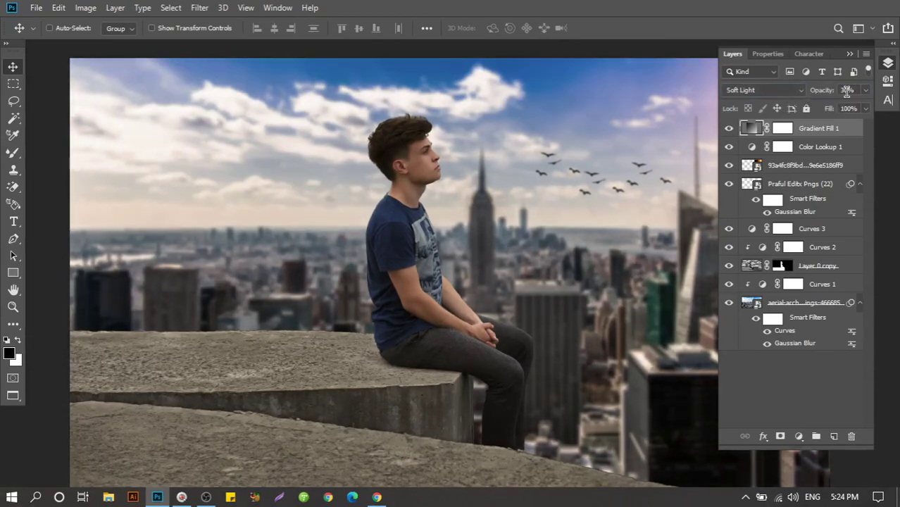
pyautogui.click(821, 93)
pyautogui.write('2')
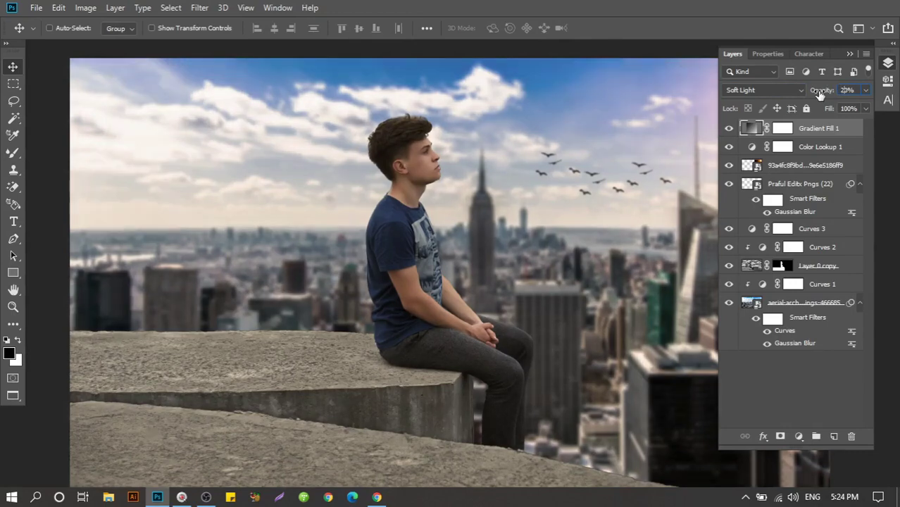
pyautogui.write('0')
pyautogui.click(741, 131)
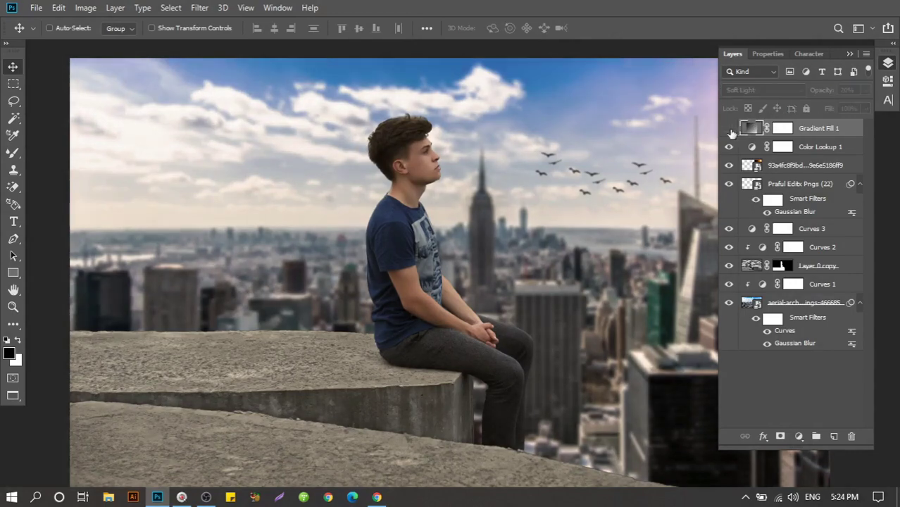
pyautogui.click(850, 54)
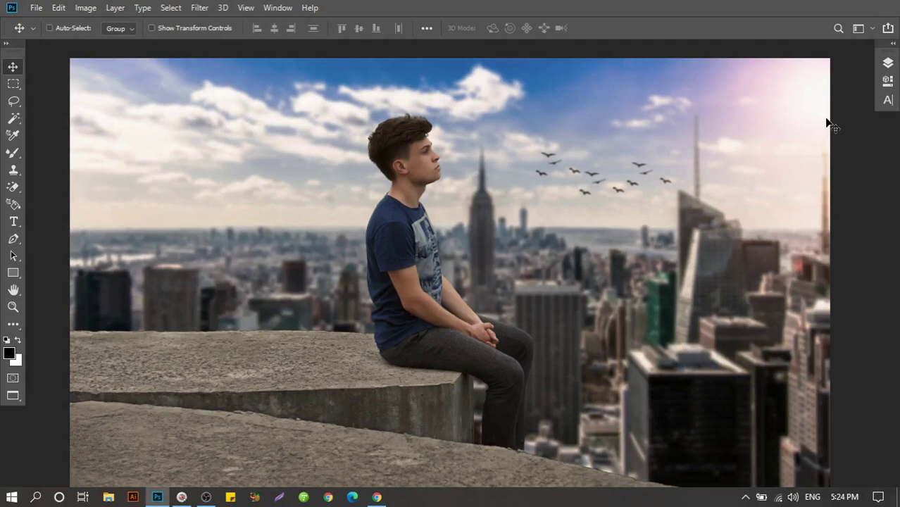
pyautogui.click(888, 64)
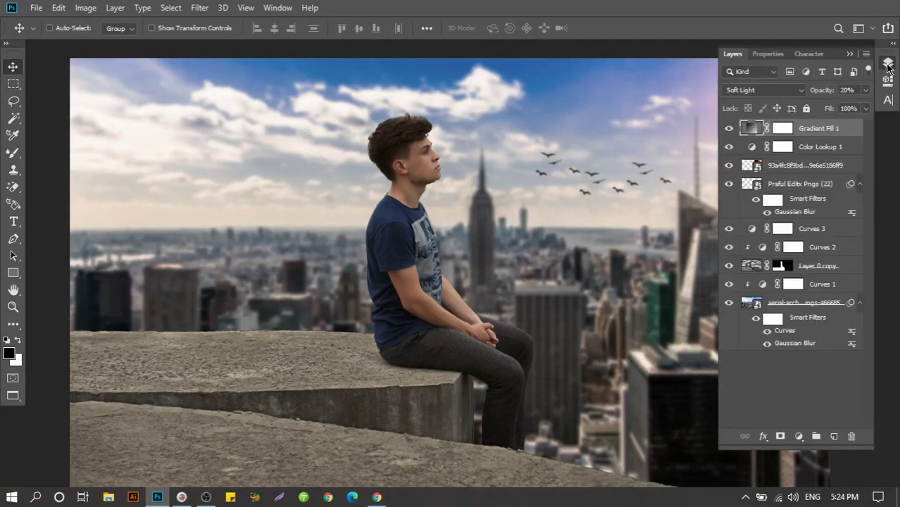
# Step: Merge all visible layers into one and duplicate the merged layer
pyautogui.rightClick(823, 133)
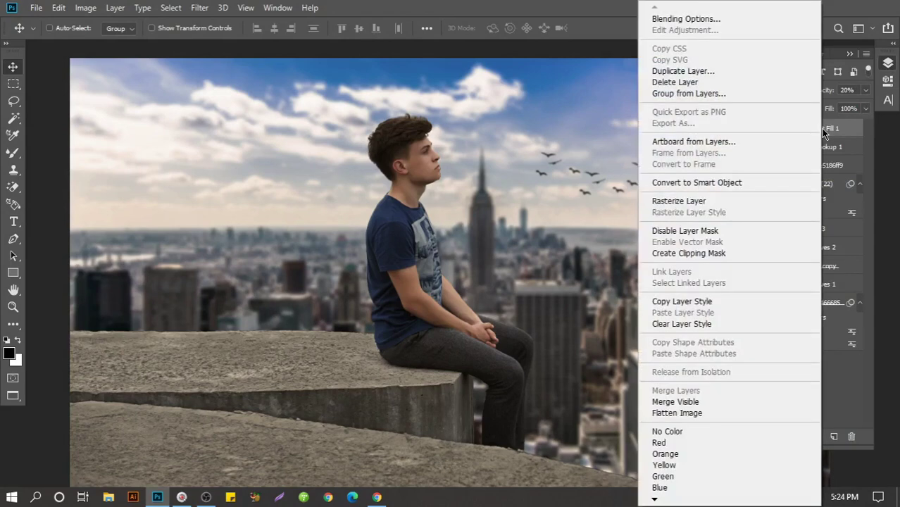
pyautogui.click(738, 401)
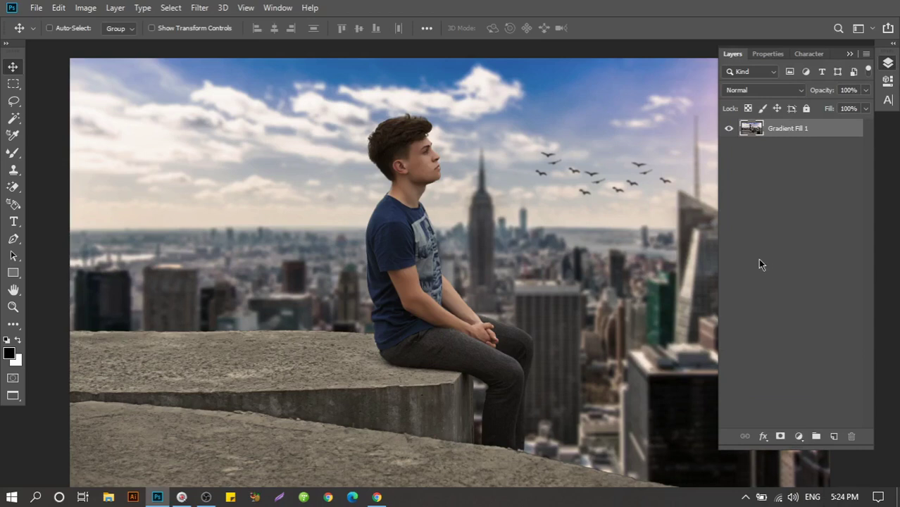
pyautogui.moveTo(776, 130); pyautogui.dragTo(835, 436)
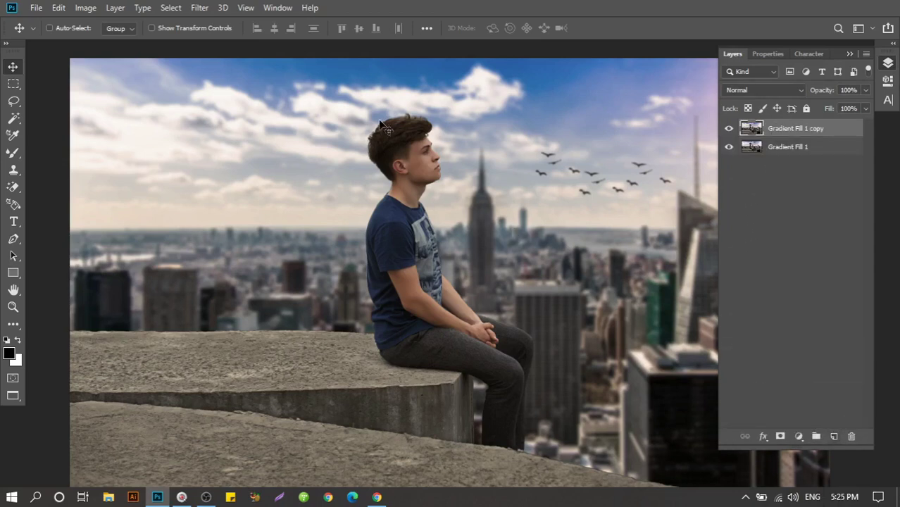
# Step: Grade the copy in Camera Raw with Contrast +5, Exposure +0.15 and Saturation +1
pyautogui.click(201, 8)
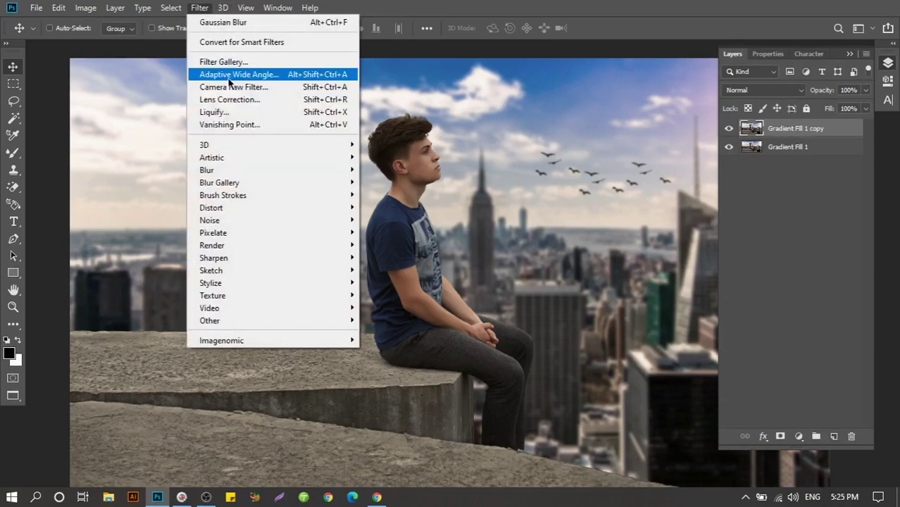
pyautogui.click(250, 87)
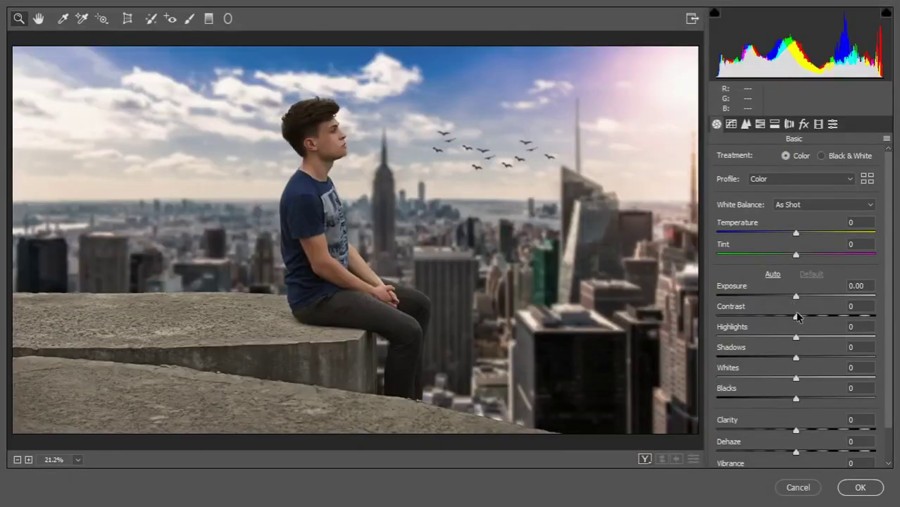
pyautogui.moveTo(795, 317); pyautogui.dragTo(800, 316)
pyautogui.scroll(-2, 824, 359)
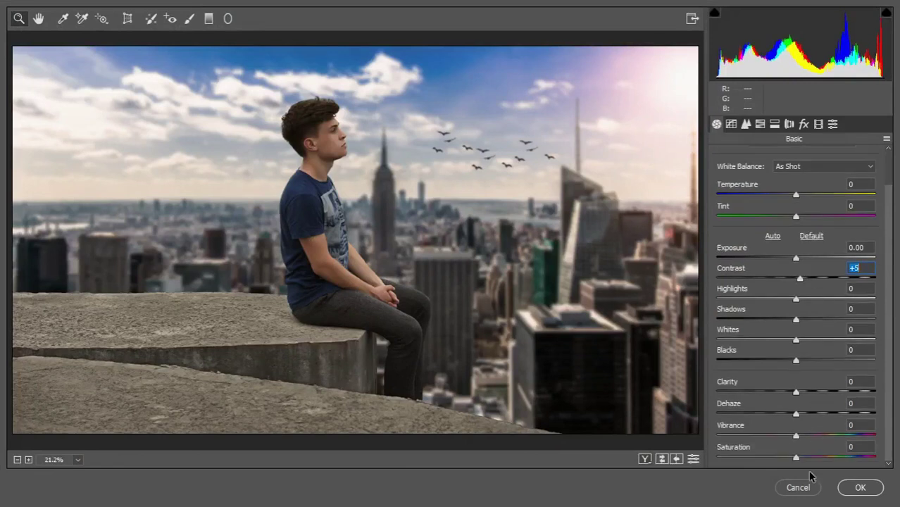
pyautogui.moveTo(796, 457); pyautogui.dragTo(798, 459)
pyautogui.moveTo(793, 257); pyautogui.dragTo(798, 257)
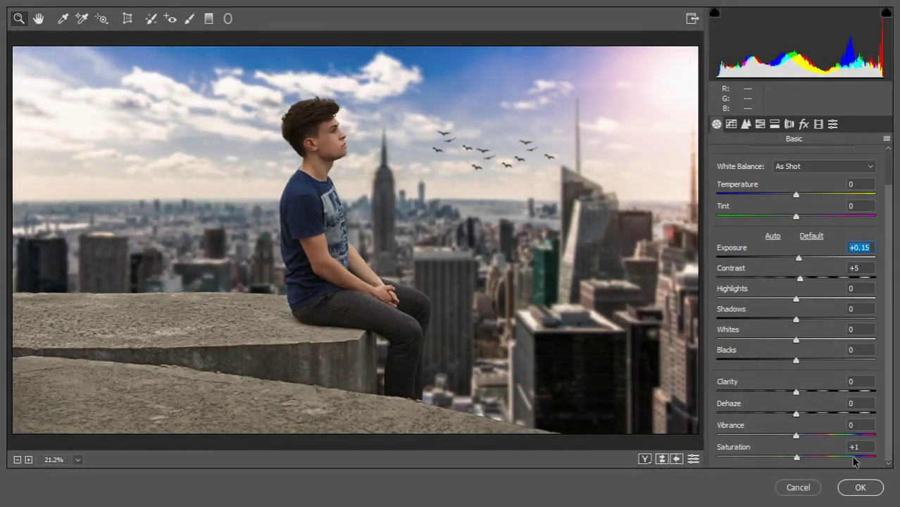
pyautogui.click(860, 486)
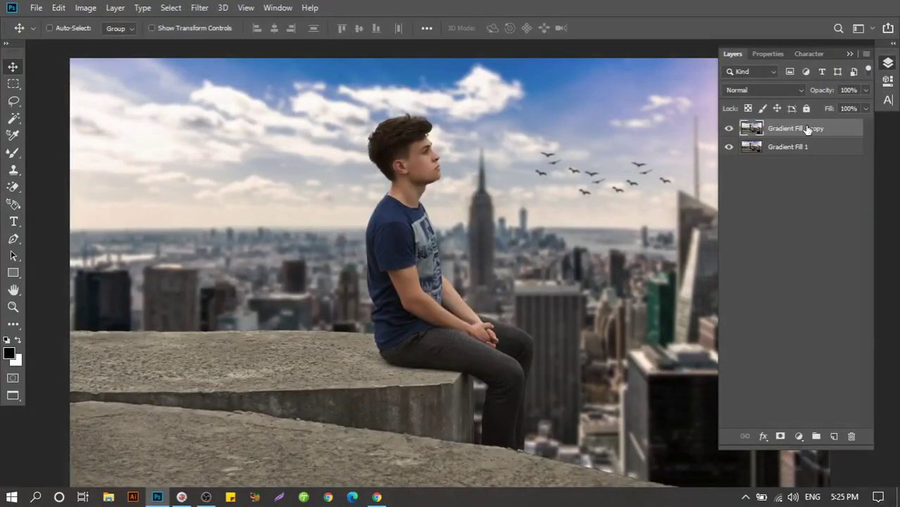
# Step: Merge the Camera Raw-graded copy down into the base layer and collapse the Layers panel
pyautogui.rightClick(808, 129)
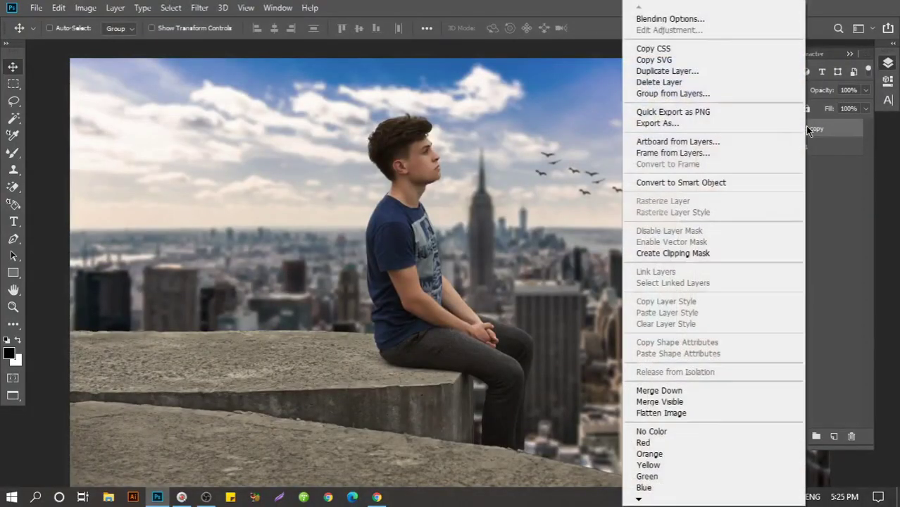
pyautogui.click(718, 390)
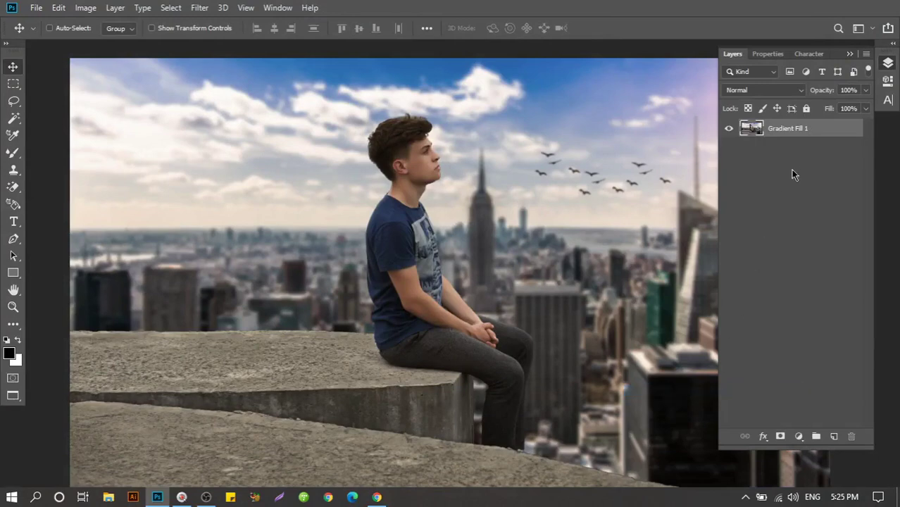
pyautogui.click(849, 52)
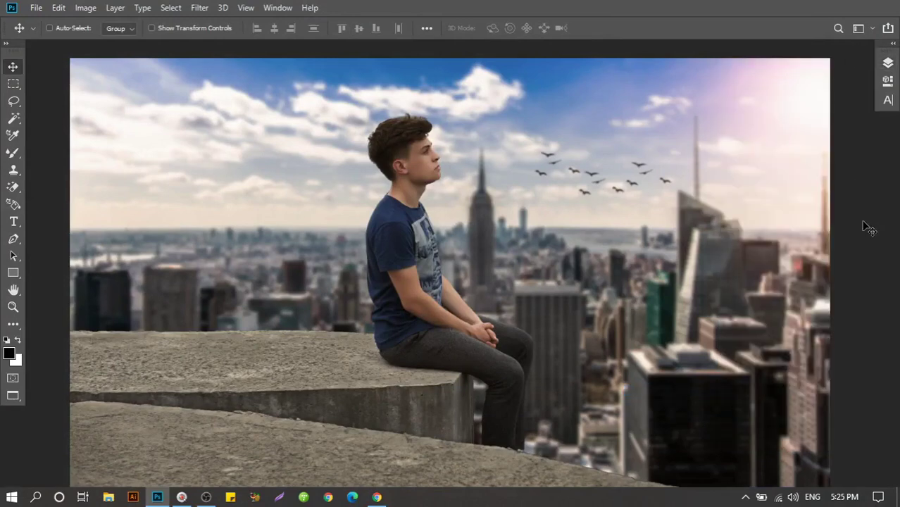